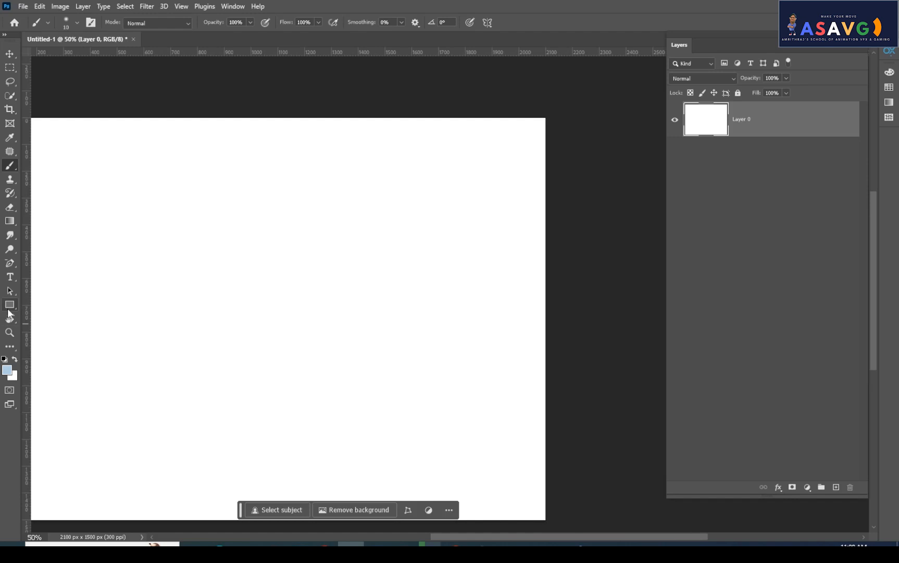
Draw an ellipse about 735 px wide and 688 px high near the canvas centre, filled with pure RGB blue.
{"action": "left_click", "coordinate": [10, 305]}
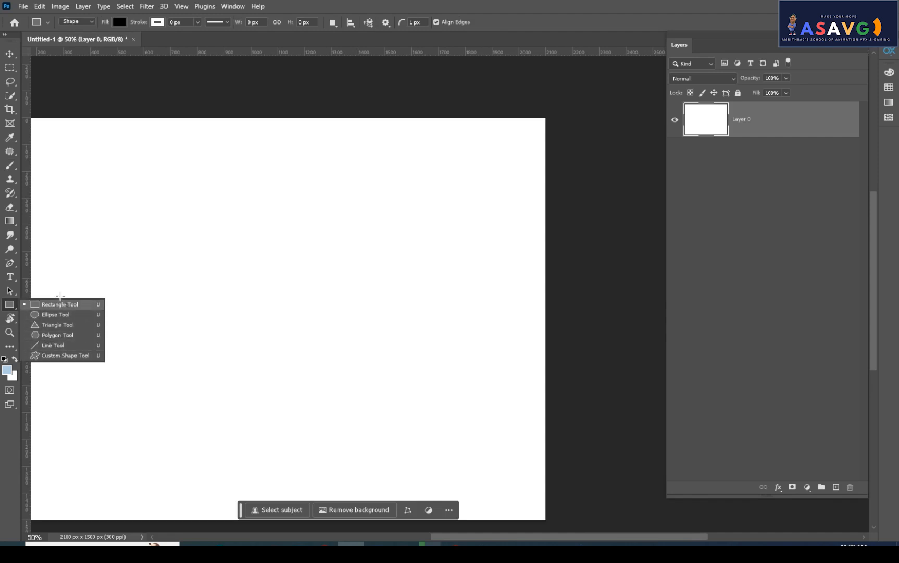
{"action": "left_click", "coordinate": [55, 315]}
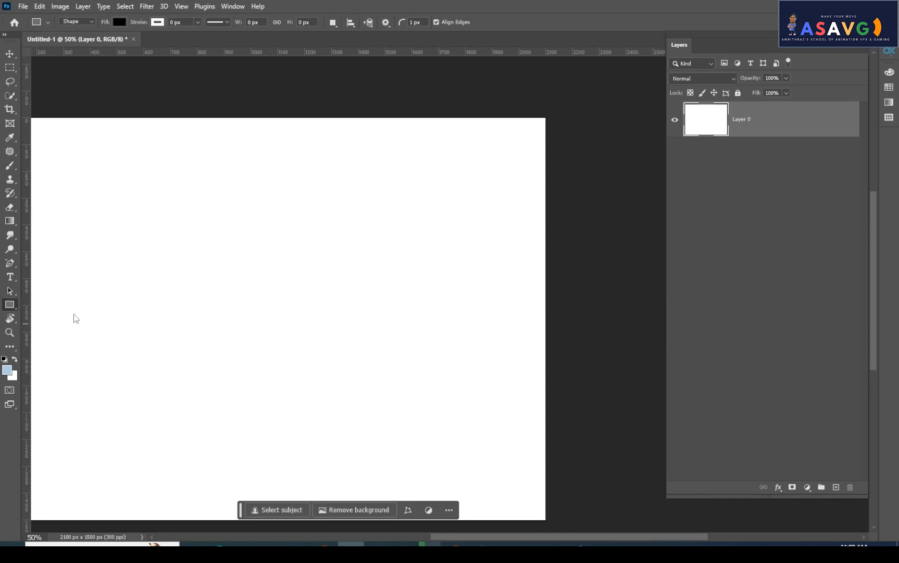
{"action": "left_click", "coordinate": [119, 22]}
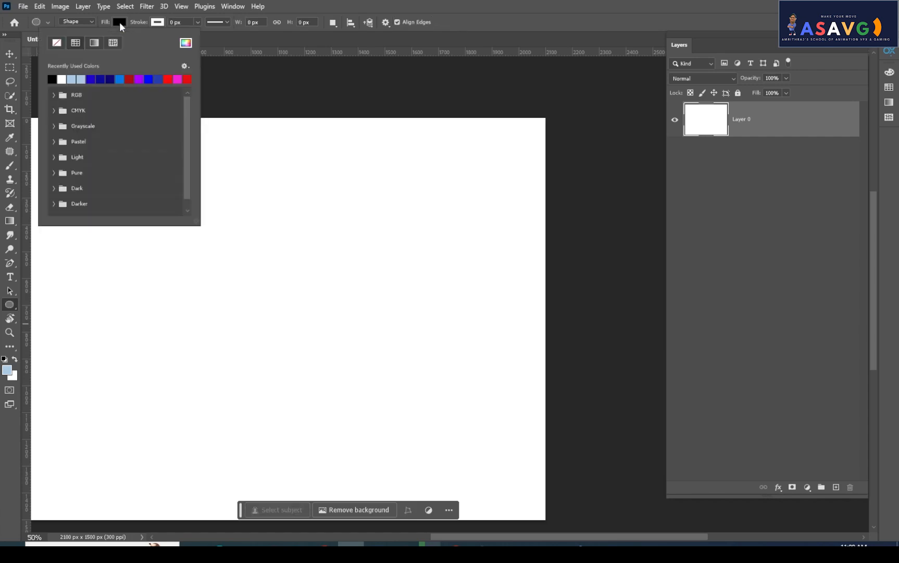
{"action": "left_click", "coordinate": [54, 95]}
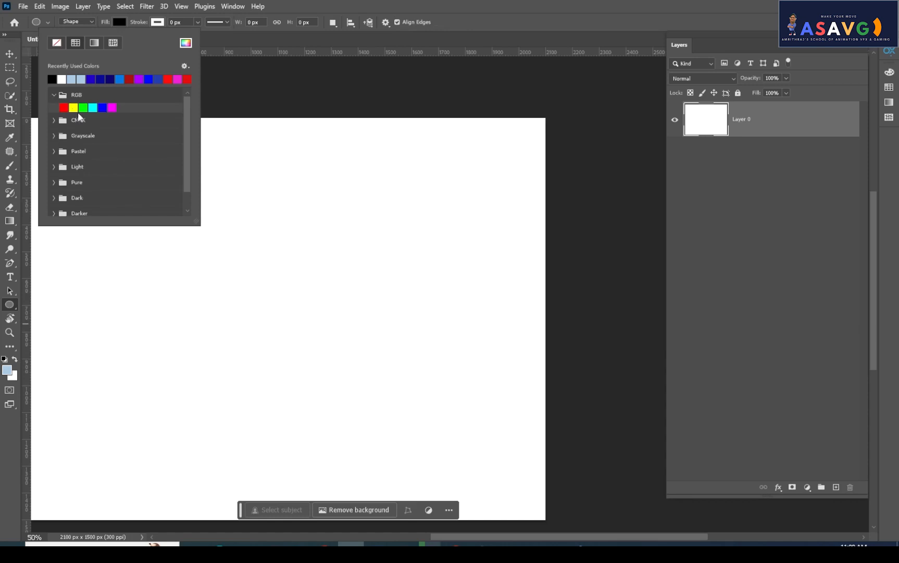
{"action": "left_click", "coordinate": [103, 107]}
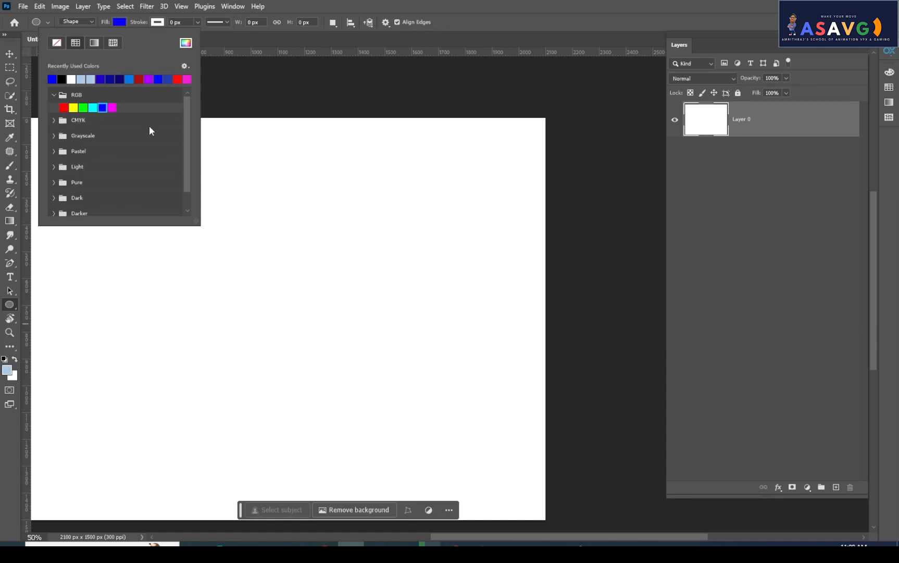
{"action": "left_click", "coordinate": [234, 235]}
{"action": "left_click_drag", "start_coordinate": [219, 226], "coordinate": [417, 411]}
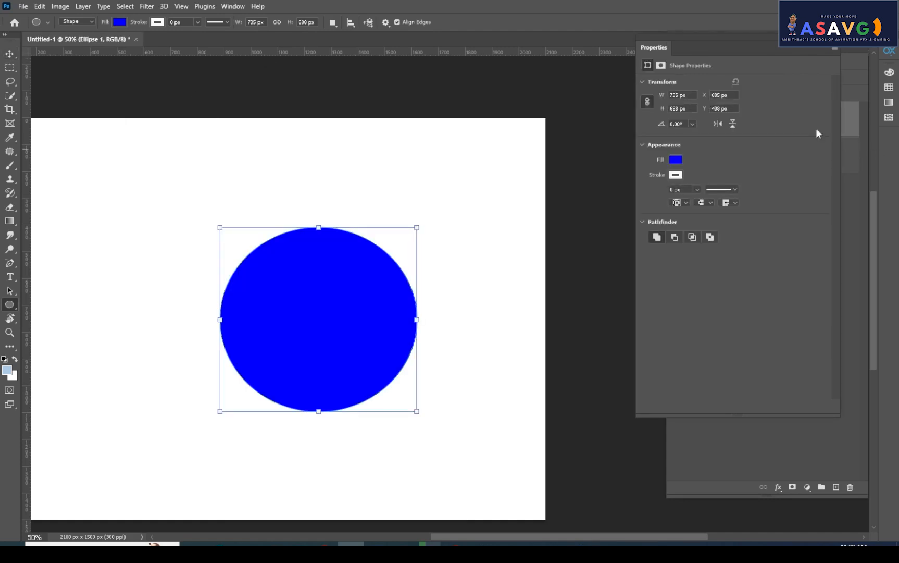
{"action": "left_click", "coordinate": [837, 47]}
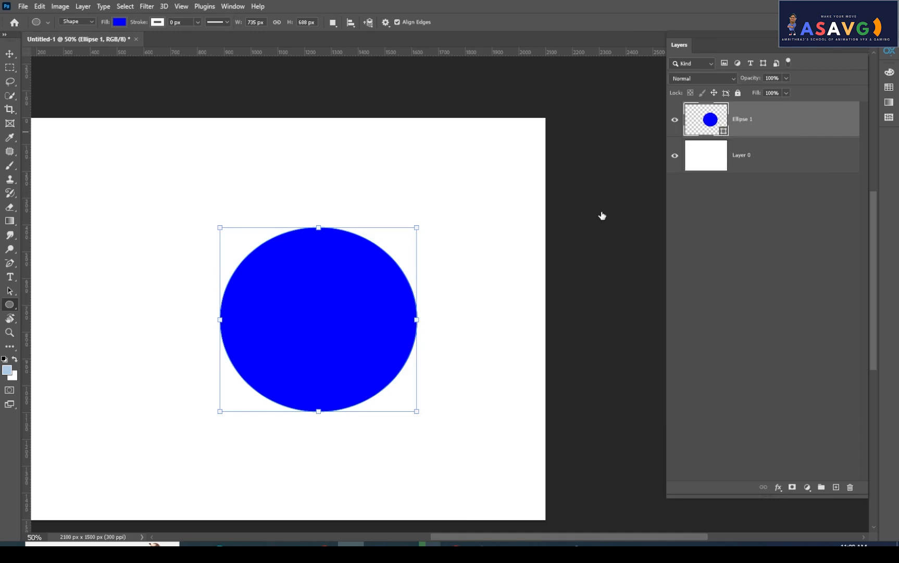
Recolor the ellipse's fill to orange (ff7200) and move the shape slightly up and left on the canvas.
{"action": "double_click", "coordinate": [727, 138]}
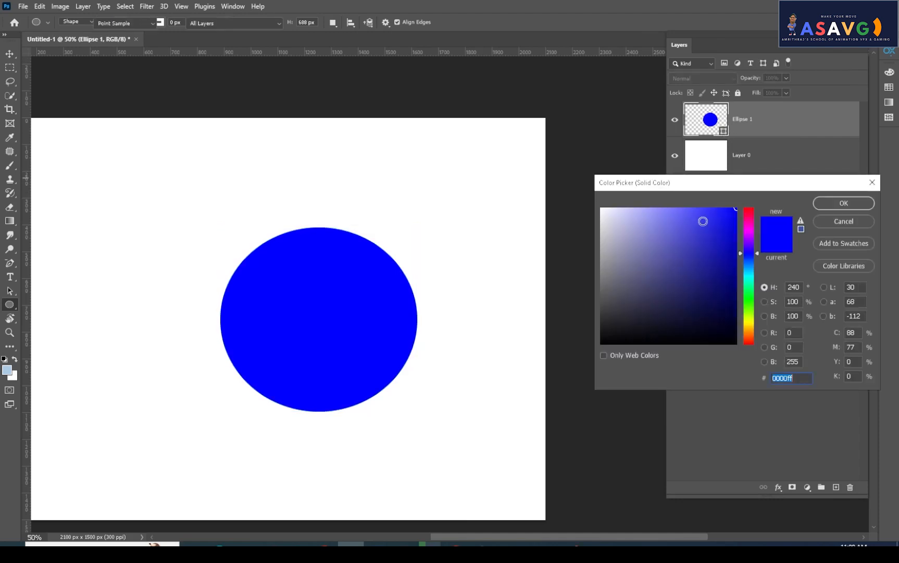
{"action": "left_click", "coordinate": [749, 336]}
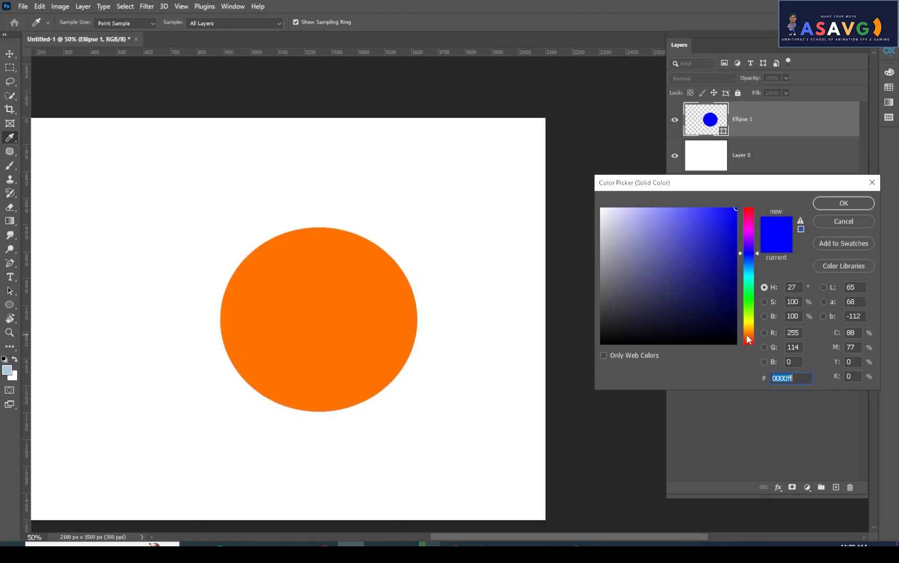
{"action": "left_click", "coordinate": [843, 203]}
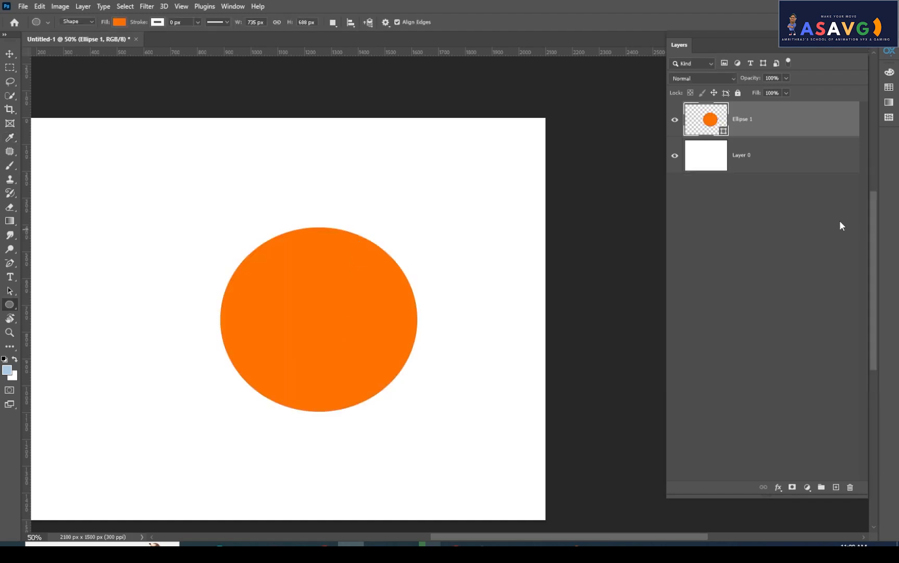
{"action": "key", "text": "v"}
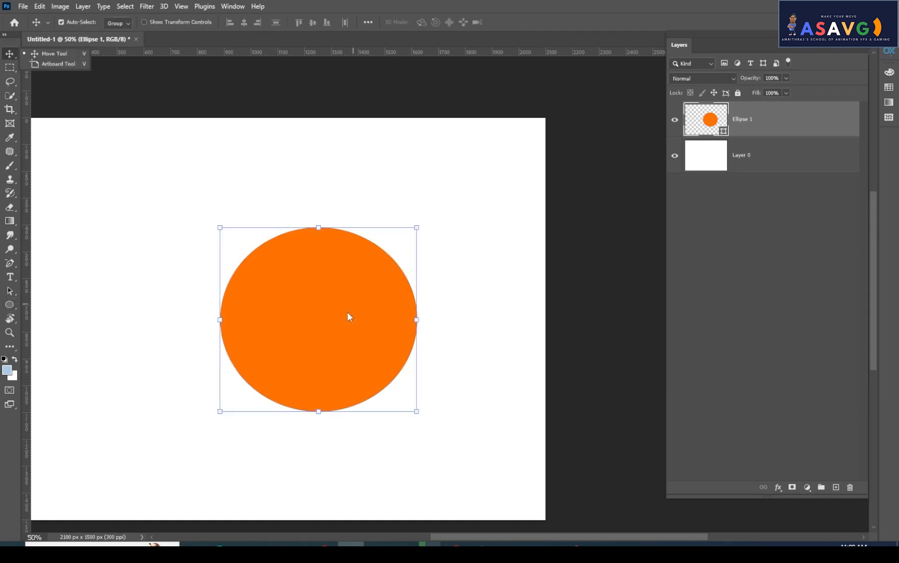
{"action": "left_click_drag", "start_coordinate": [348, 314], "coordinate": [327, 295]}
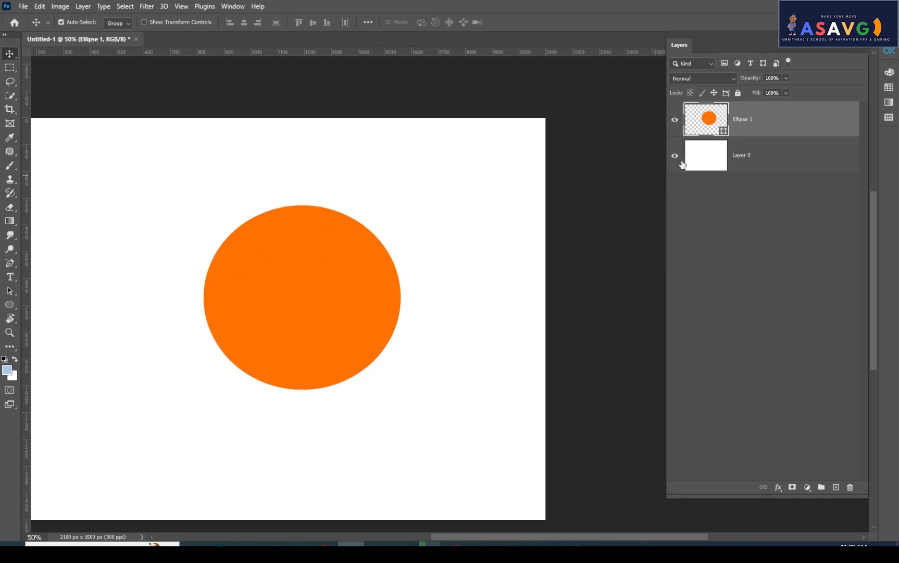
{"action": "left_click", "coordinate": [676, 120]}
{"action": "left_click", "coordinate": [675, 120]}
Select the white base layer and set the background color to dark grey 5d5959.
{"action": "left_click", "coordinate": [718, 164]}
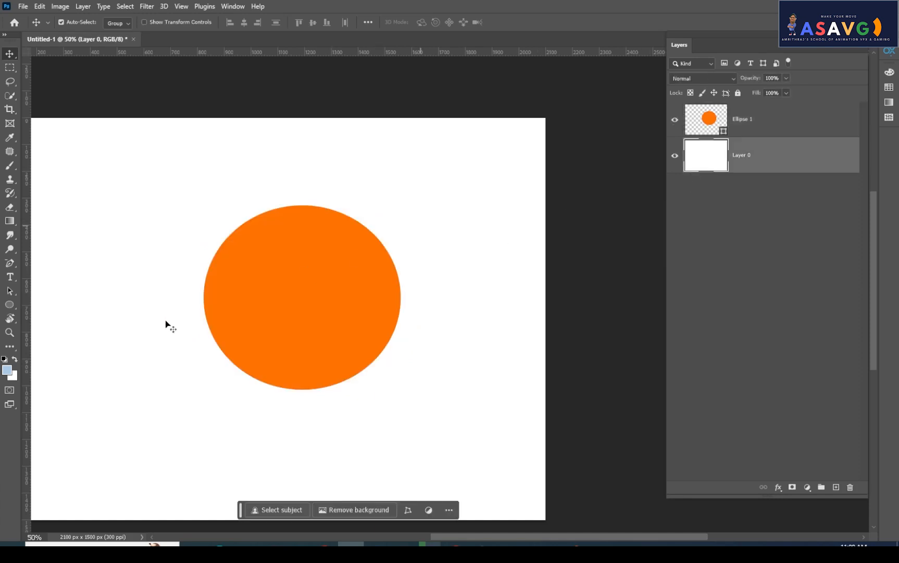
{"action": "left_click", "coordinate": [7, 371]}
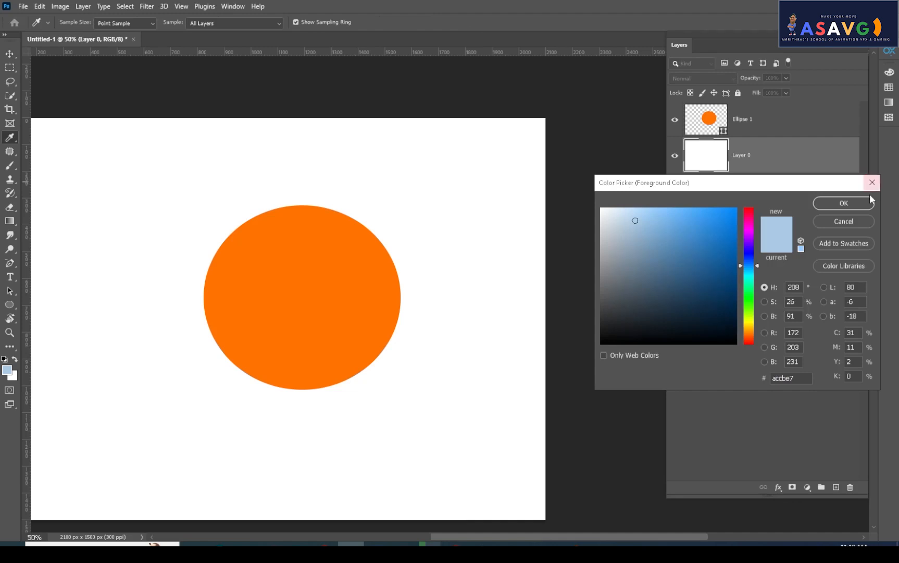
{"action": "left_click", "coordinate": [858, 222]}
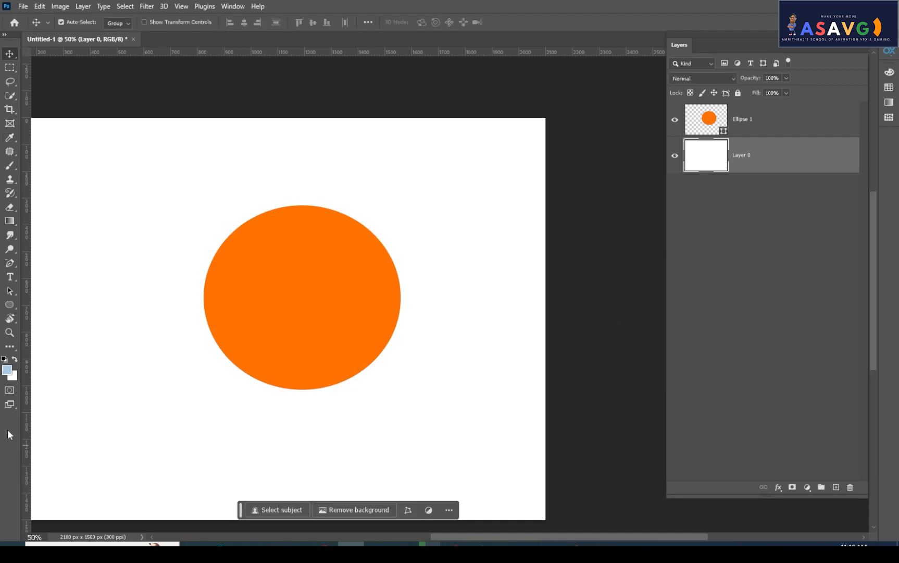
{"action": "left_click", "coordinate": [11, 376]}
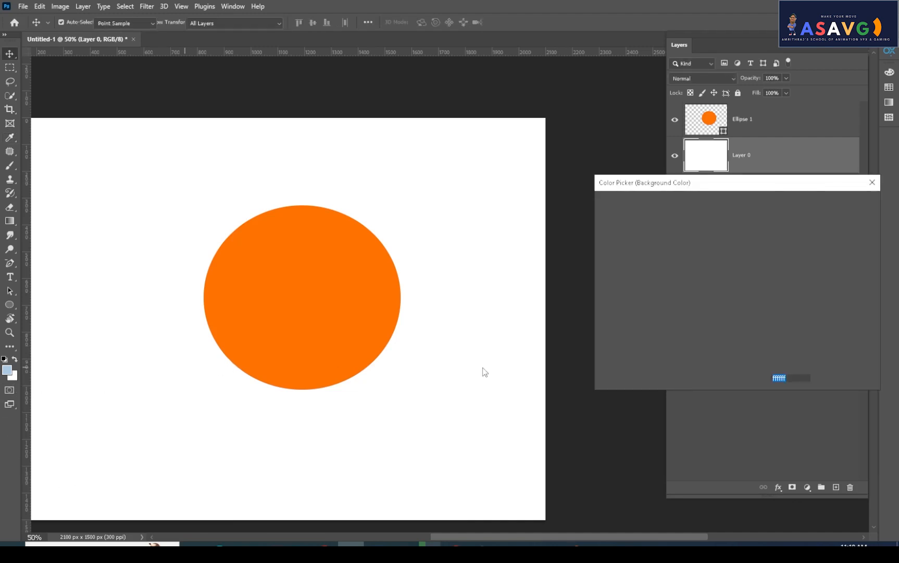
{"action": "left_click", "coordinate": [606, 294]}
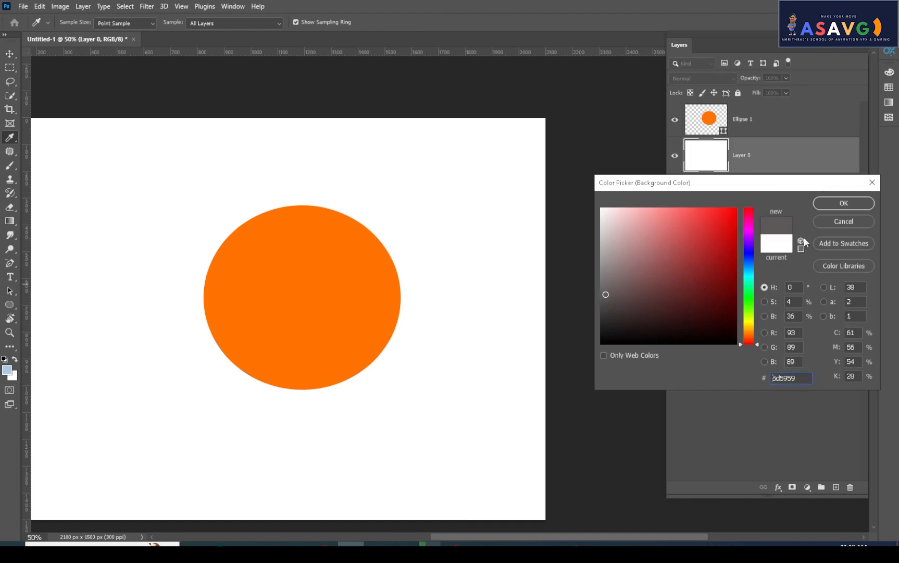
{"action": "key", "text": "Escape"}
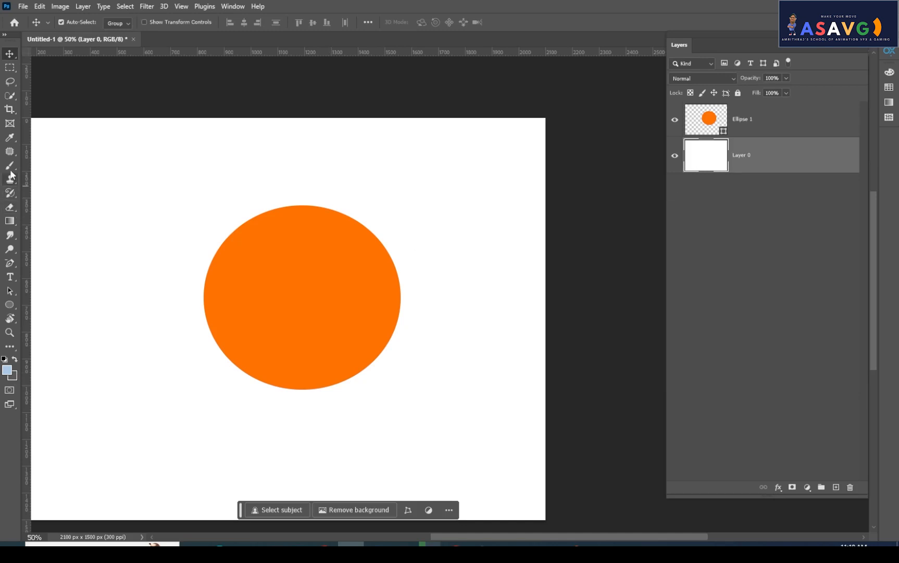
Fill the base layer with the light blue foreground color using the Paint Bucket tool.
{"action": "left_click", "coordinate": [15, 226]}
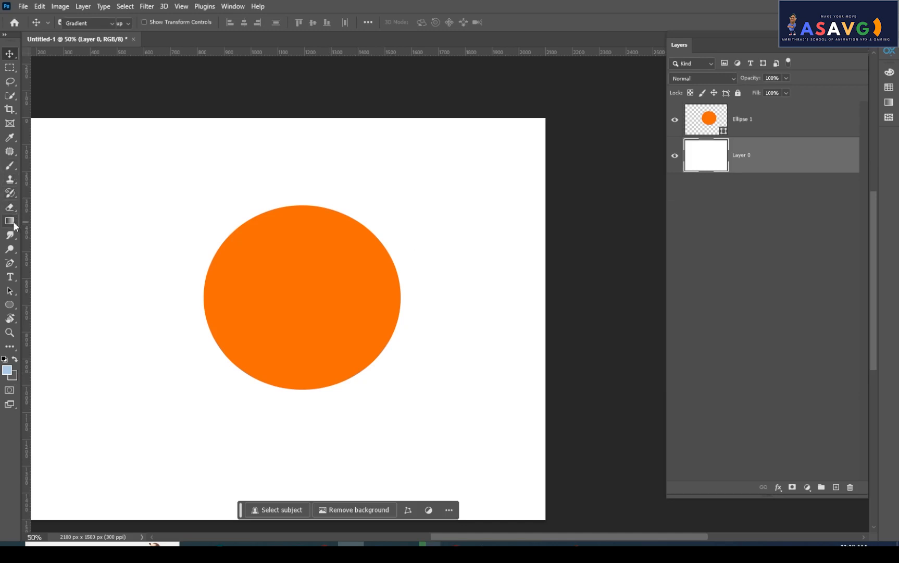
{"action": "left_click", "coordinate": [88, 224]}
{"action": "key", "text": "shift+g"}
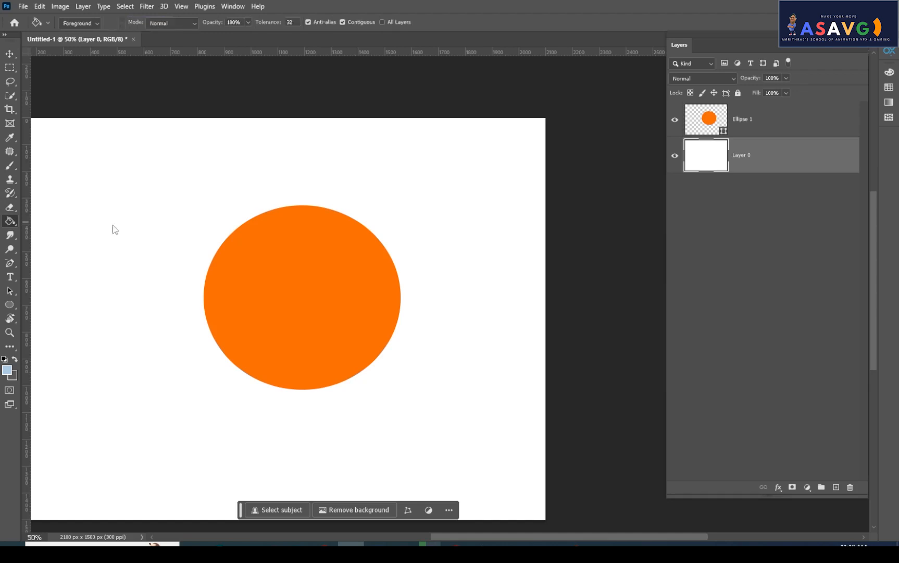
{"action": "left_click", "coordinate": [157, 412]}
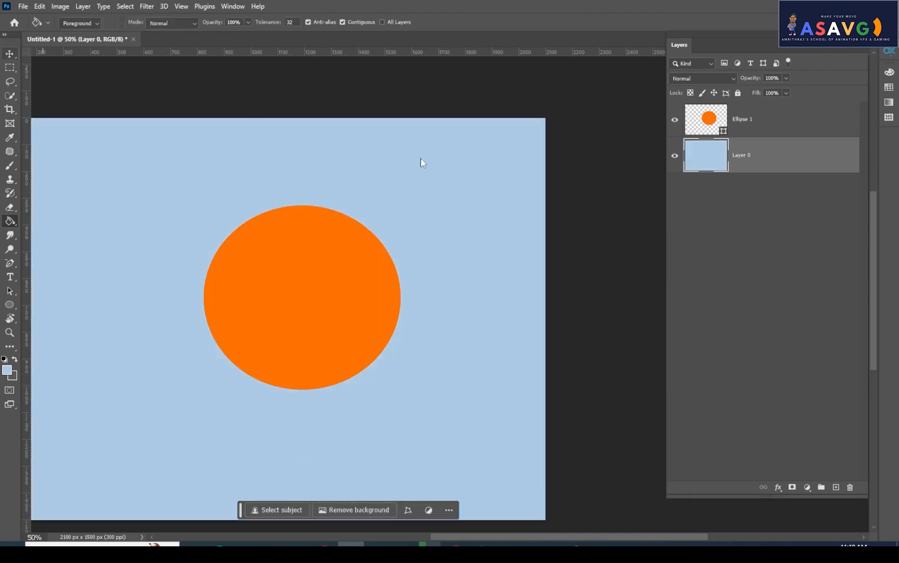
{"action": "key", "text": "v"}
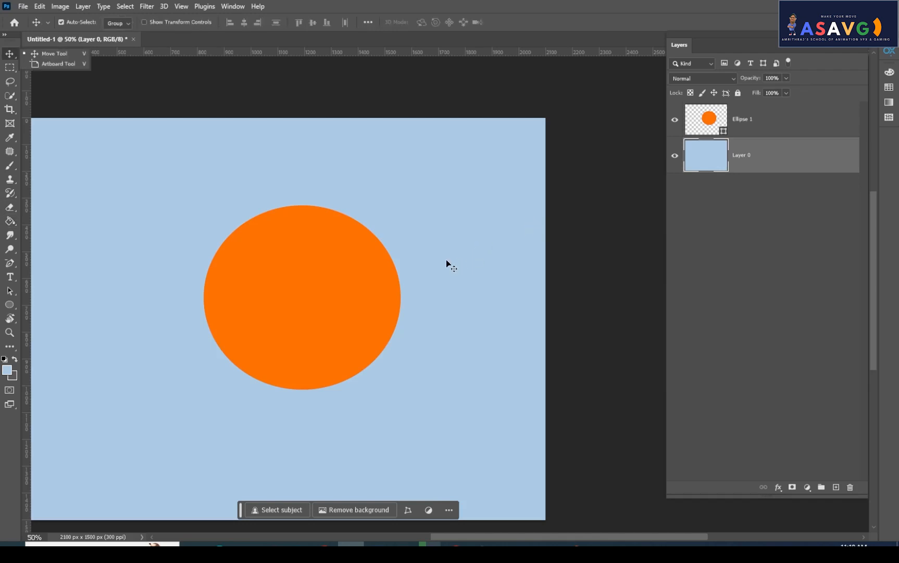
Duplicate the orange ellipse's layer and rename the copy "white".
{"action": "scroll", "coordinate": [463, 259], "scroll_direction": "left", "scroll_amount": 3}
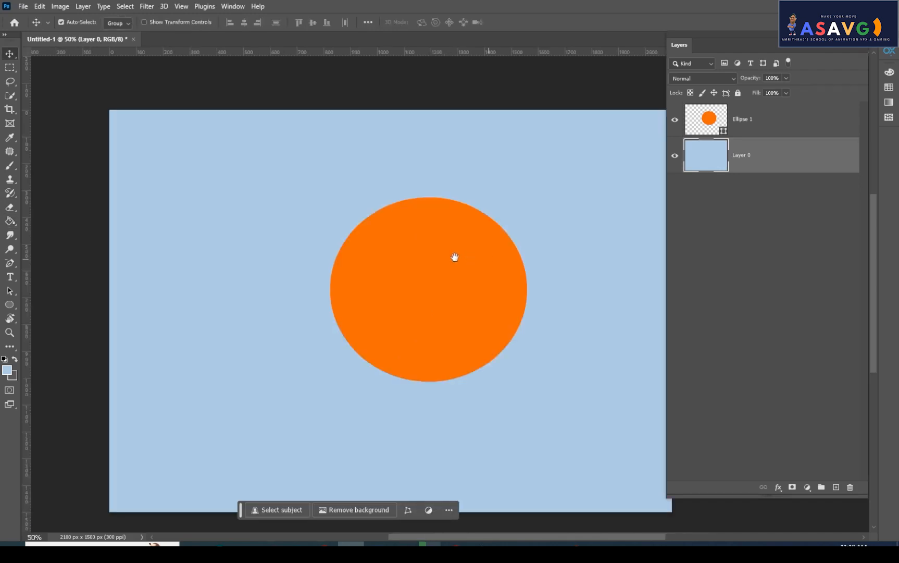
{"action": "left_click", "coordinate": [711, 130]}
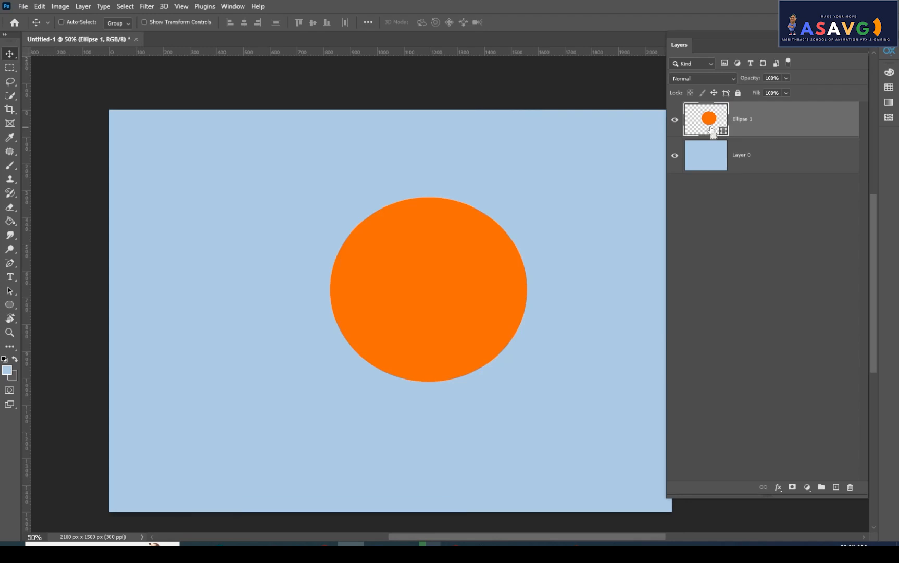
{"action": "key", "text": "ctrl+j"}
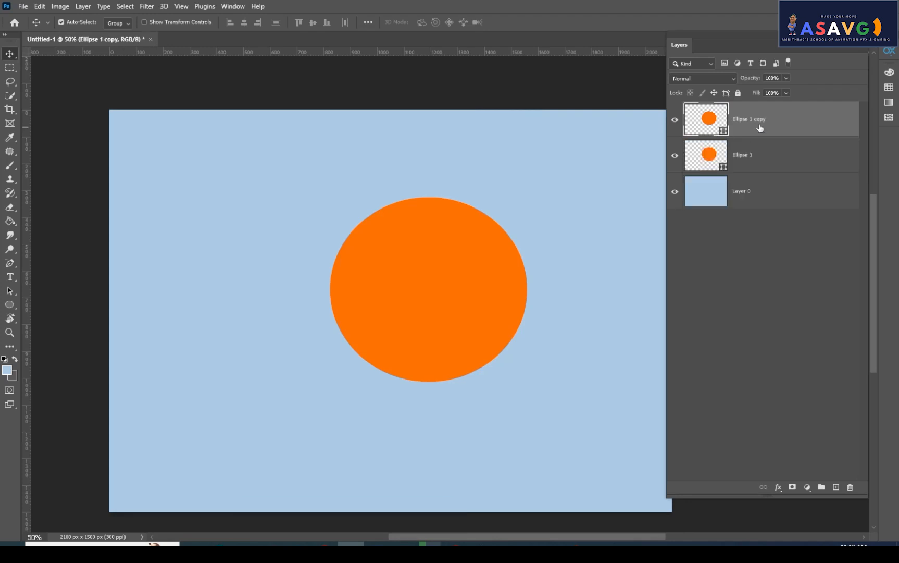
{"action": "double_click", "coordinate": [760, 121]}
{"action": "type", "text": "white"}
{"action": "key", "text": "Return"}
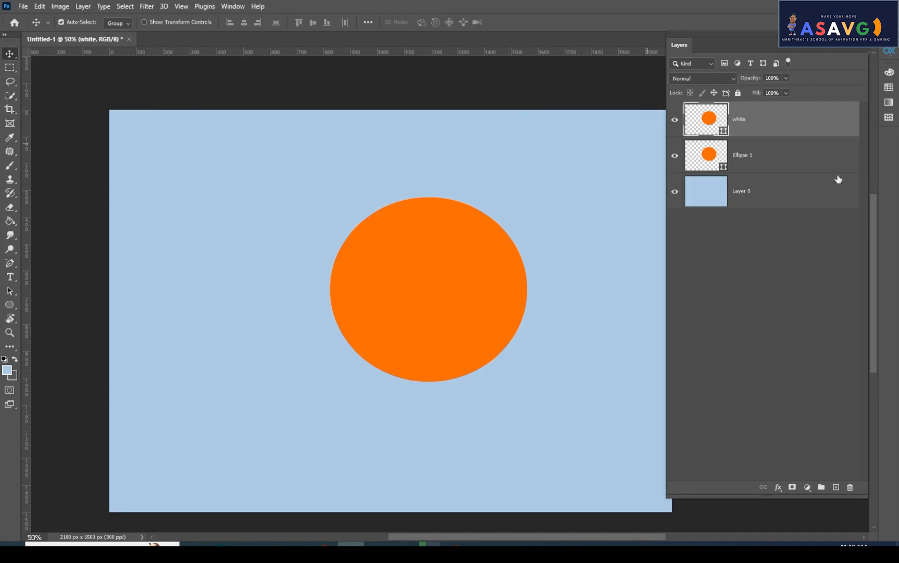
Change the fill color of the duplicated ellipse to pure white.
{"action": "double_click", "coordinate": [727, 135]}
{"action": "left_click", "coordinate": [614, 207]}
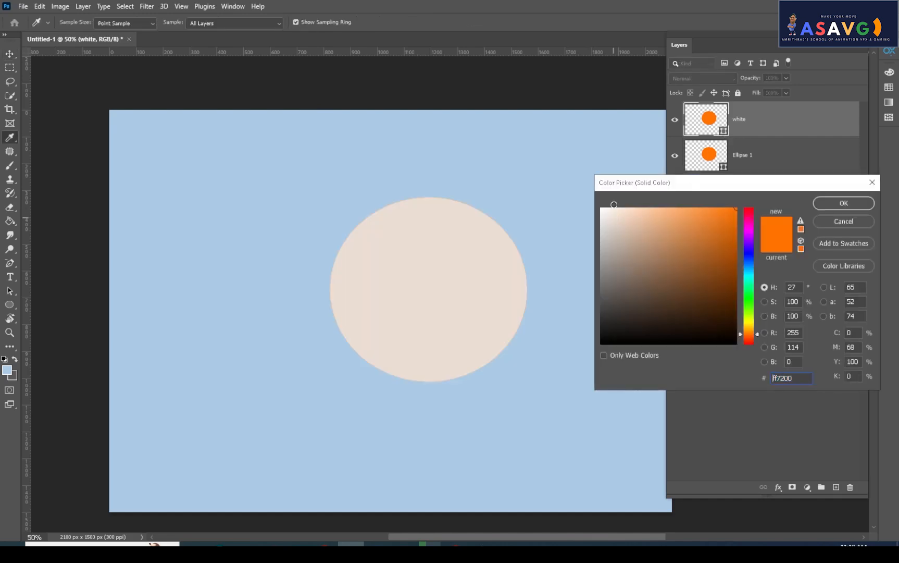
{"action": "left_click_drag", "start_coordinate": [614, 204], "coordinate": [600, 208]}
{"action": "left_click", "coordinate": [839, 204]}
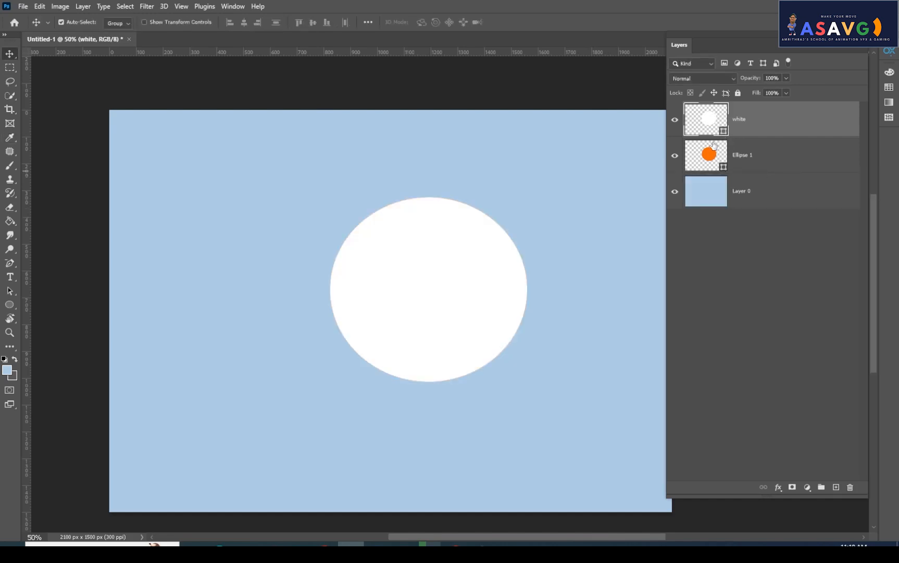
Move the "white" layer below the orange ellipse's layer in the layer order.
{"action": "left_click", "coordinate": [763, 155]}
{"action": "left_click", "coordinate": [747, 129]}
{"action": "left_click_drag", "start_coordinate": [757, 120], "coordinate": [761, 169]}
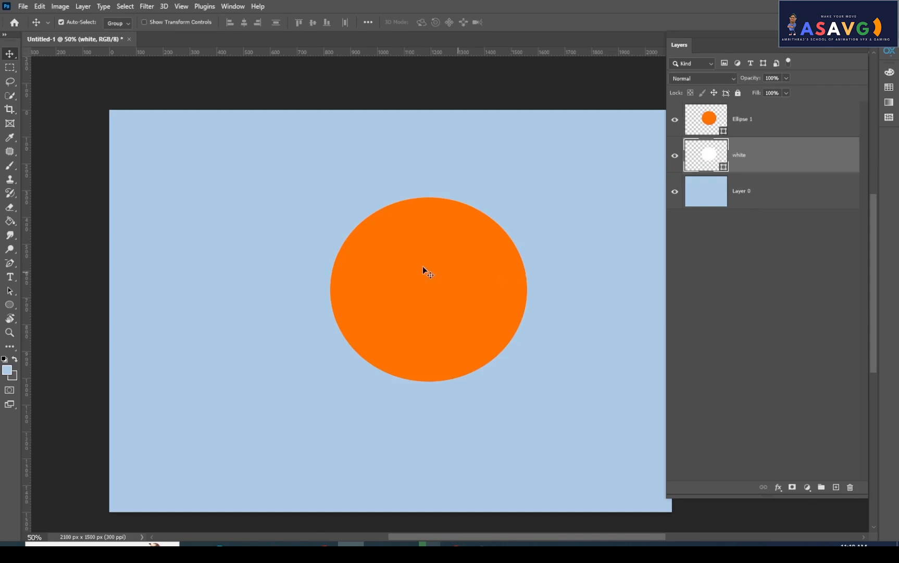
Enlarge the white ellipse from its centre to about 116% width and 114% height, hiding the orange ellipse only while scaling.
{"action": "left_click", "coordinate": [676, 121]}
{"action": "left_click", "coordinate": [675, 121]}
{"action": "left_click", "coordinate": [676, 125]}
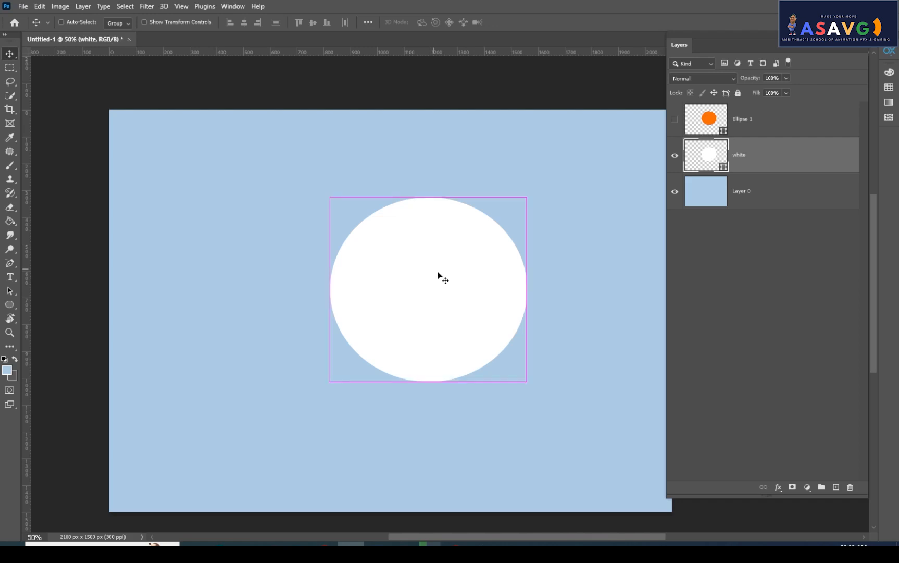
{"action": "key", "text": "ctrl+t"}
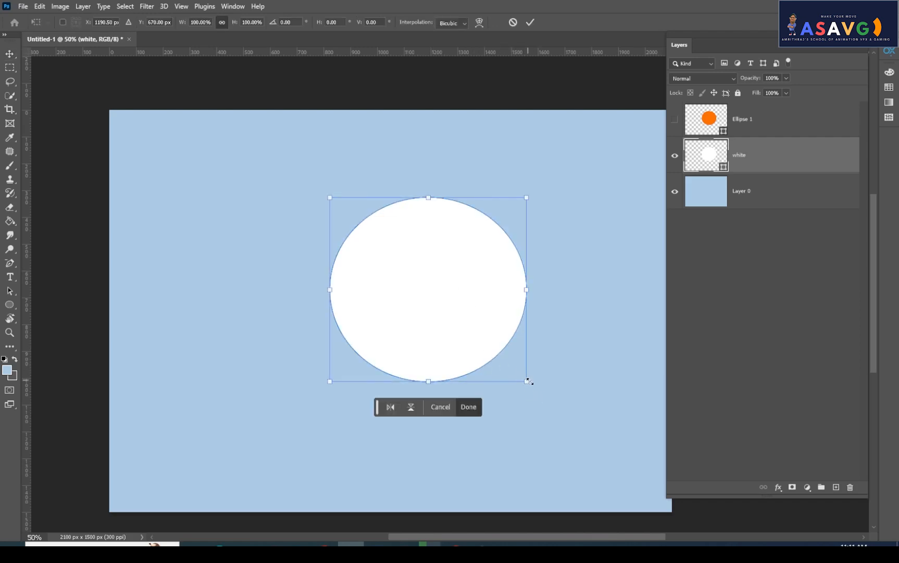
{"action": "left_click_drag", "start_coordinate": [528, 383], "coordinate": [544, 396]}
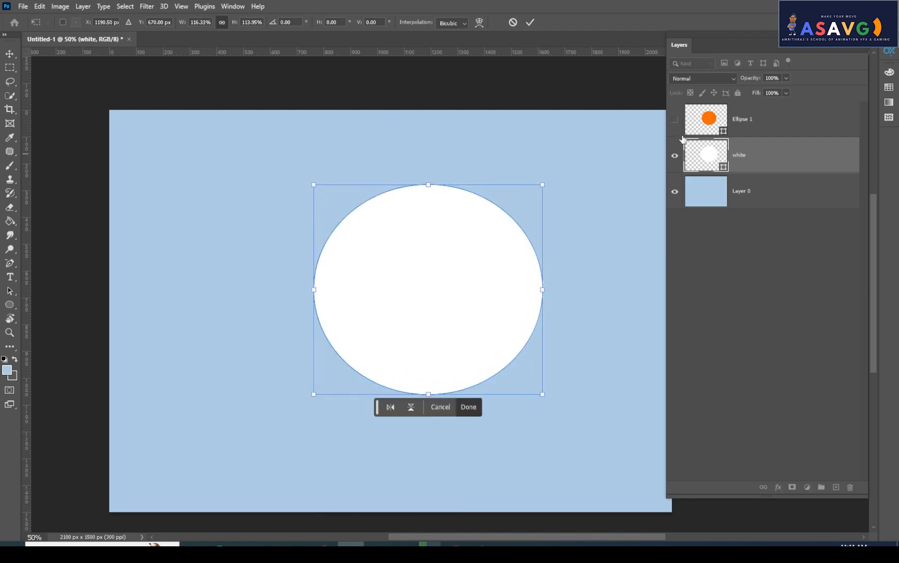
{"action": "key", "text": "Return"}
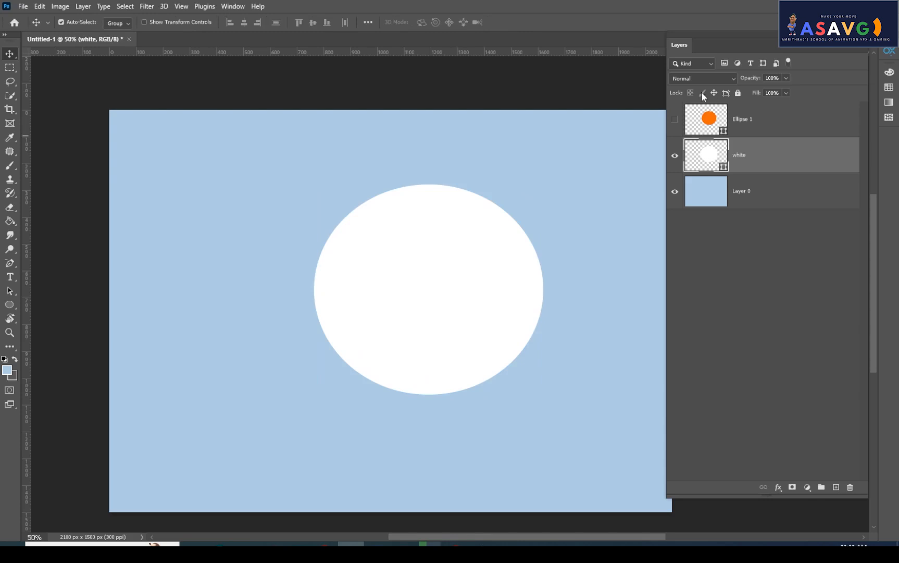
{"action": "left_click", "coordinate": [675, 121]}
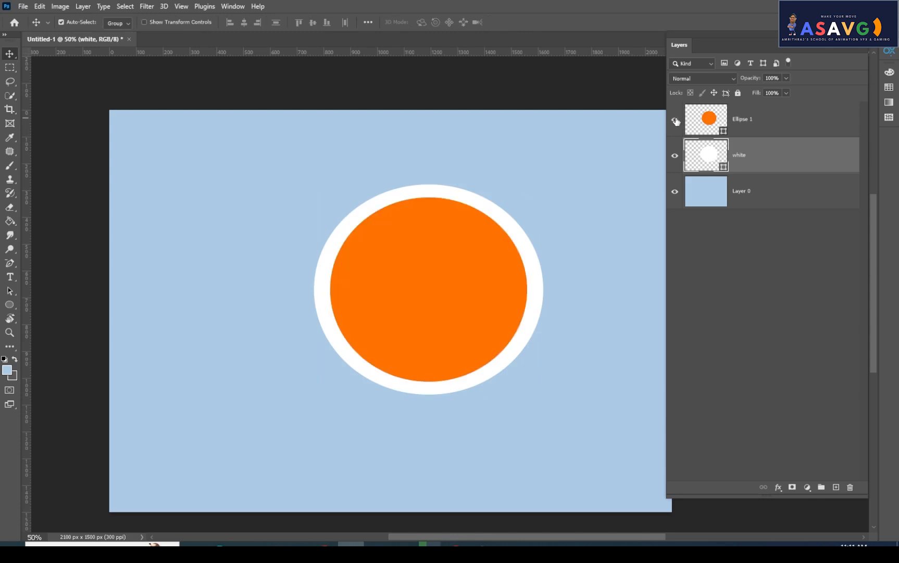
{"action": "left_click", "coordinate": [472, 315]}
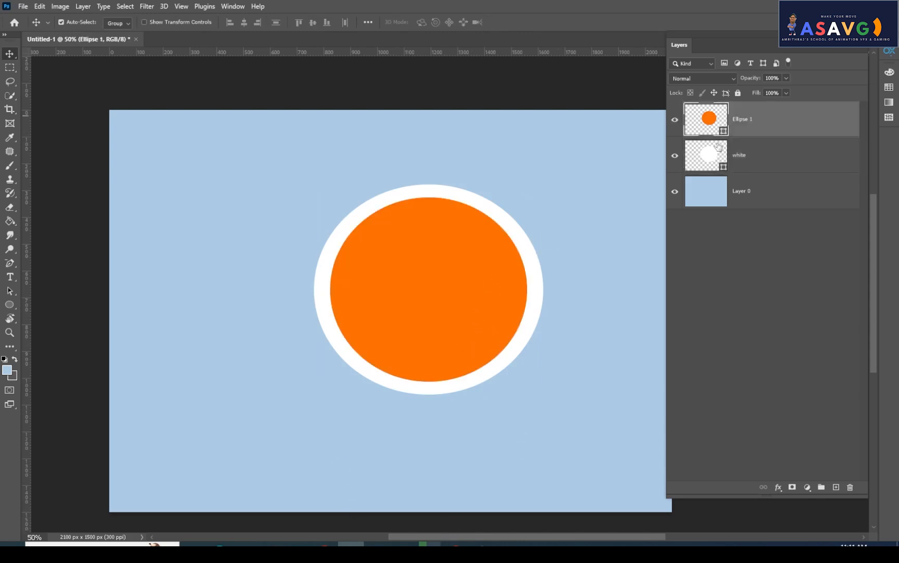
Enlarge the orange ellipse from its centre to about 109% width and 107% height, leaving a thinner white ring around it.
{"action": "key", "text": "ctrl+t"}
{"action": "left_click_drag", "start_coordinate": [527, 383], "coordinate": [536, 388]}
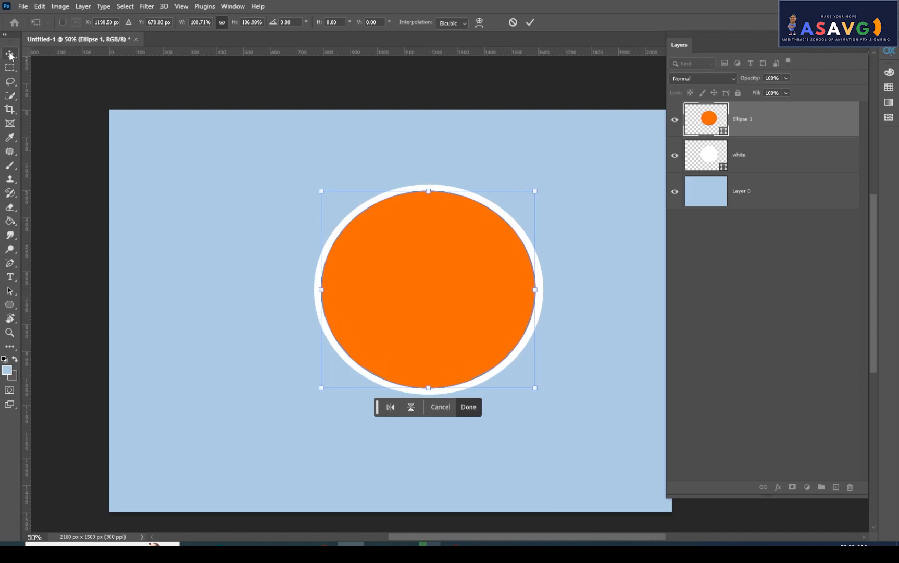
{"action": "left_click", "coordinate": [10, 54]}
{"action": "left_click", "coordinate": [783, 118]}
{"action": "left_click", "coordinate": [775, 151]}
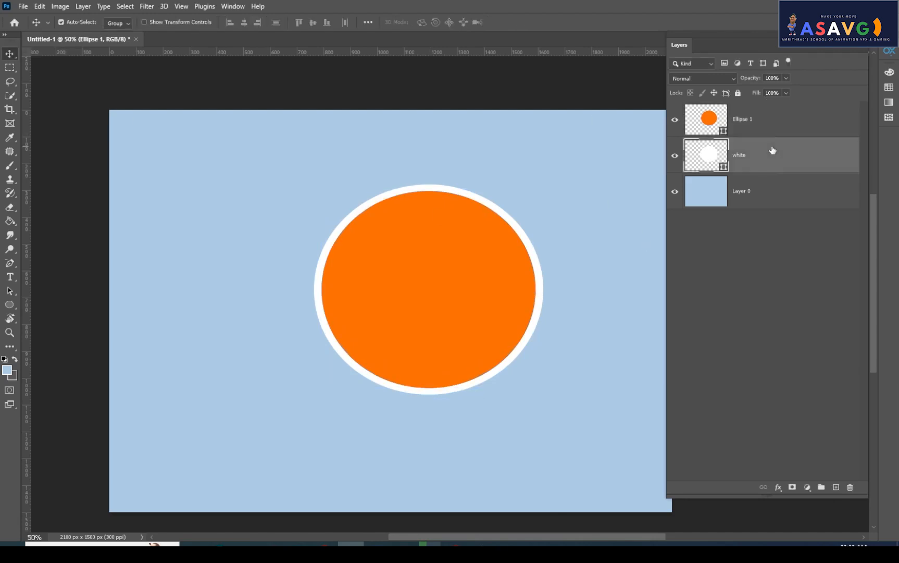
{"action": "left_click", "coordinate": [770, 120]}
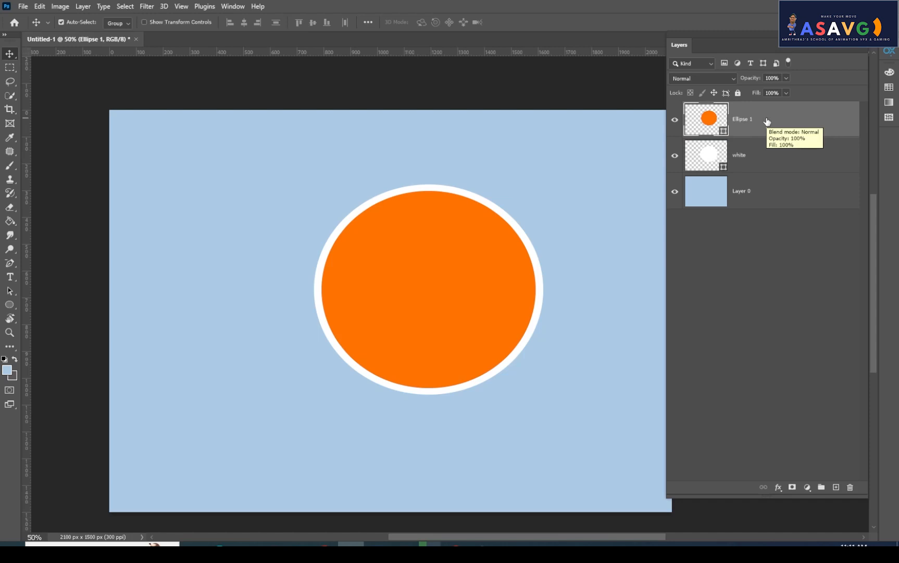
Draw a small ellipse about 155 × 141 px at the centre of the orange ellipse with the Ellipse tool.
{"action": "left_click", "coordinate": [13, 306]}
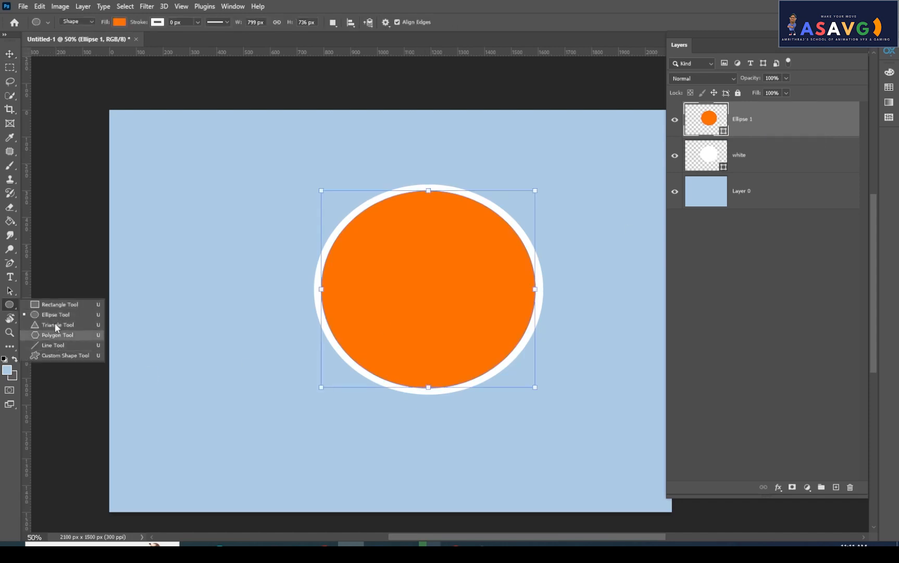
{"action": "left_click", "coordinate": [60, 304]}
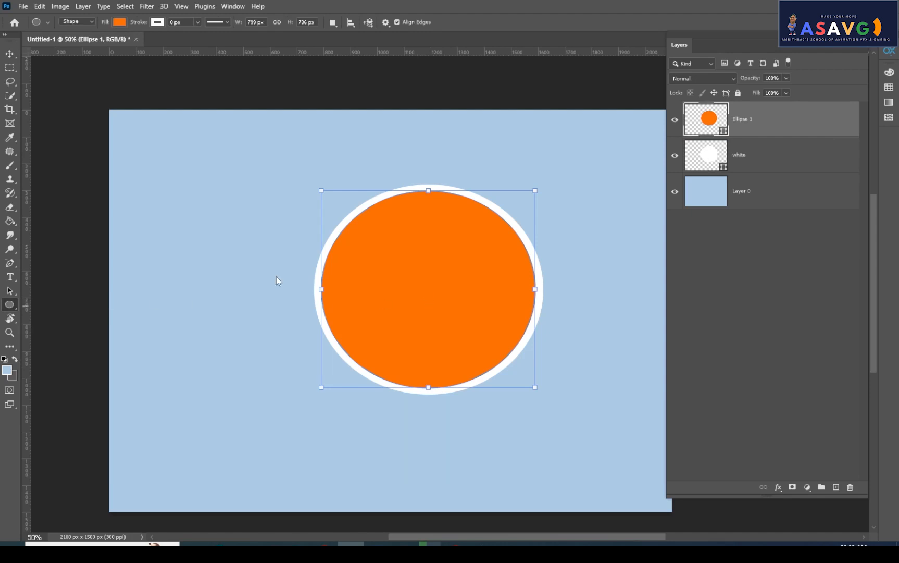
{"action": "left_click", "coordinate": [11, 305]}
{"action": "left_click", "coordinate": [47, 315]}
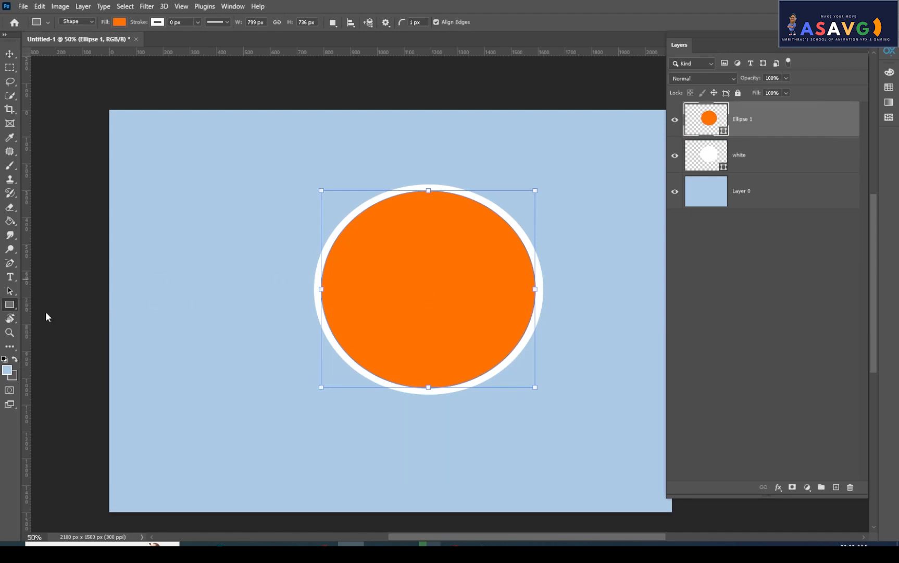
{"action": "left_click_drag", "start_coordinate": [410, 268], "coordinate": [449, 306]}
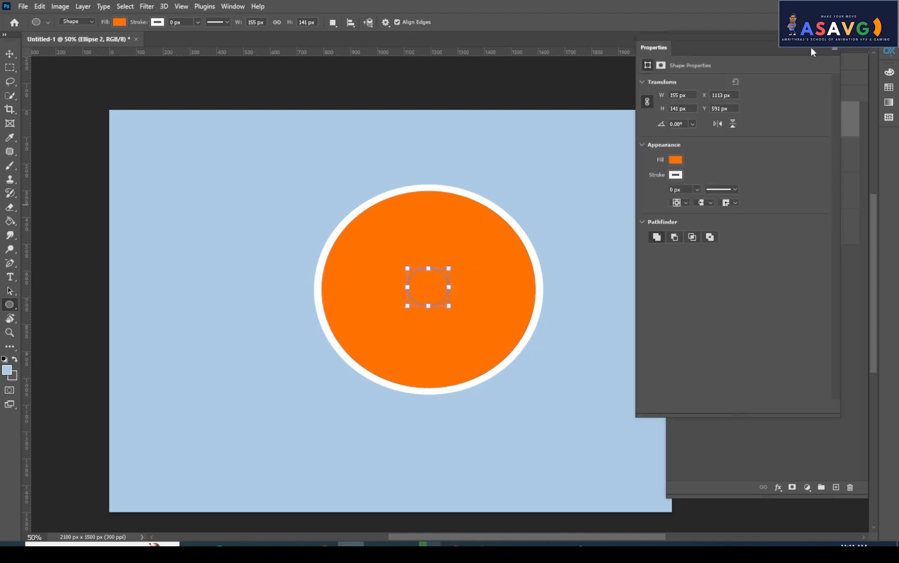
Change the small central ellipse's fill color to white, fefefe.
{"action": "left_click", "coordinate": [835, 38]}
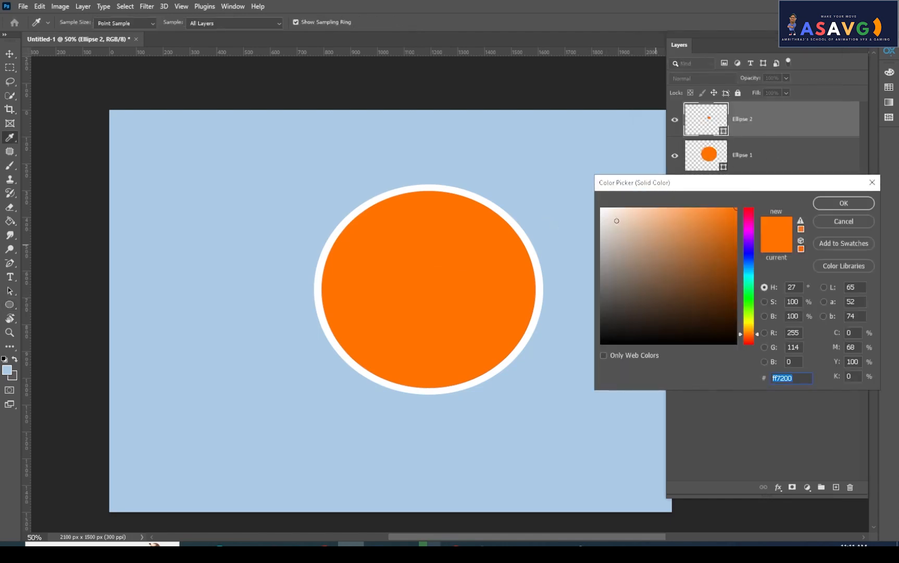
{"action": "type", "text": "fefefe"}
{"action": "left_click", "coordinate": [844, 203]}
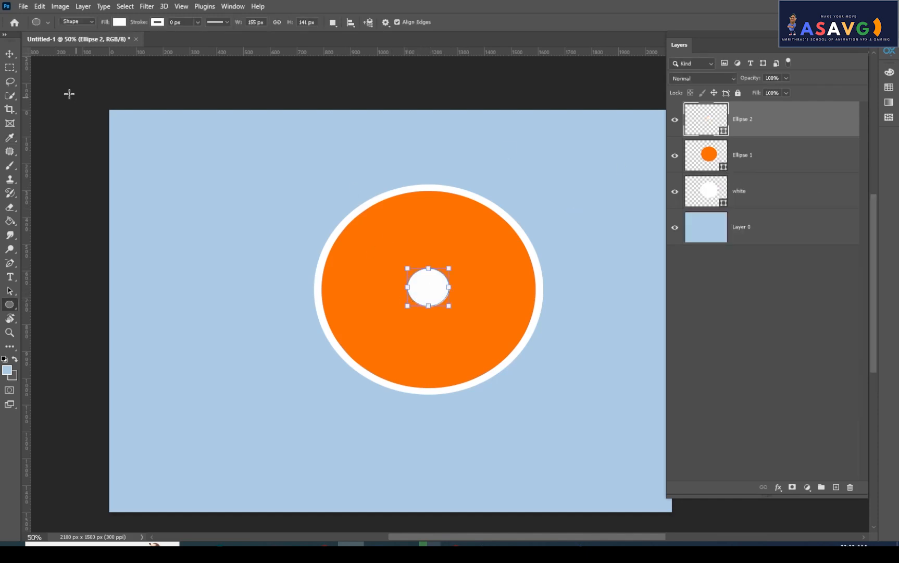
Move the small white ellipse slightly upward and shrink it from its centre to about 135 × 117 px.
{"action": "left_click", "coordinate": [9, 54]}
{"action": "left_click_drag", "start_coordinate": [426, 289], "coordinate": [426, 284]}
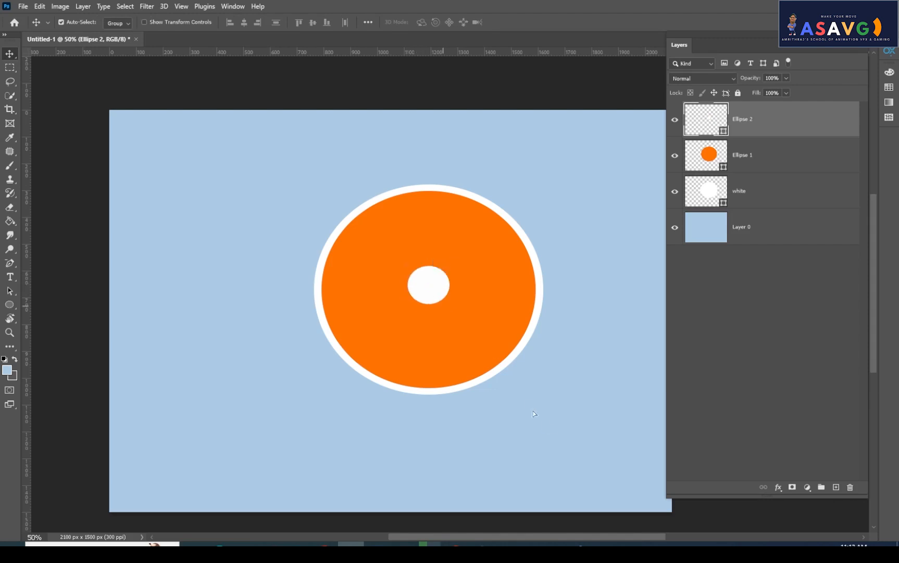
{"action": "key", "text": "ctrl"}
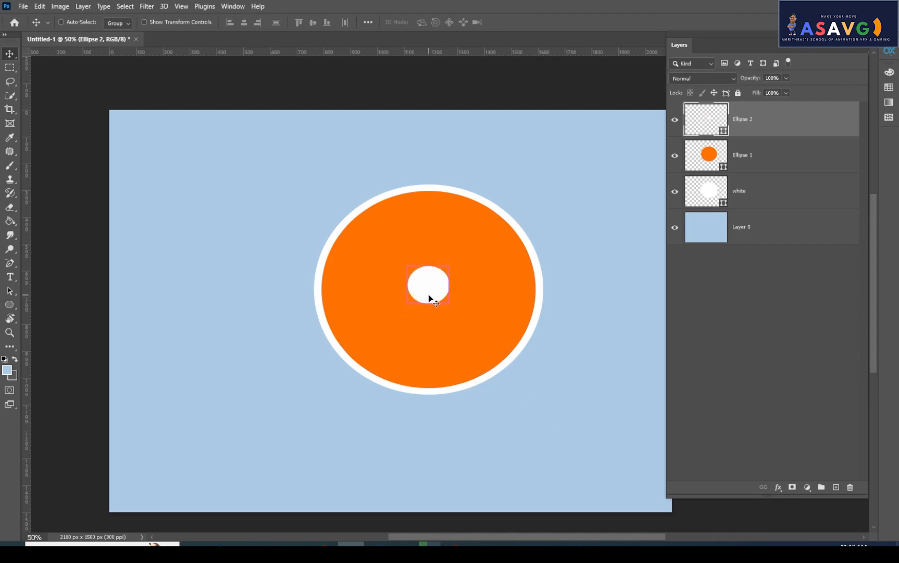
{"action": "key", "text": "ctrl+t"}
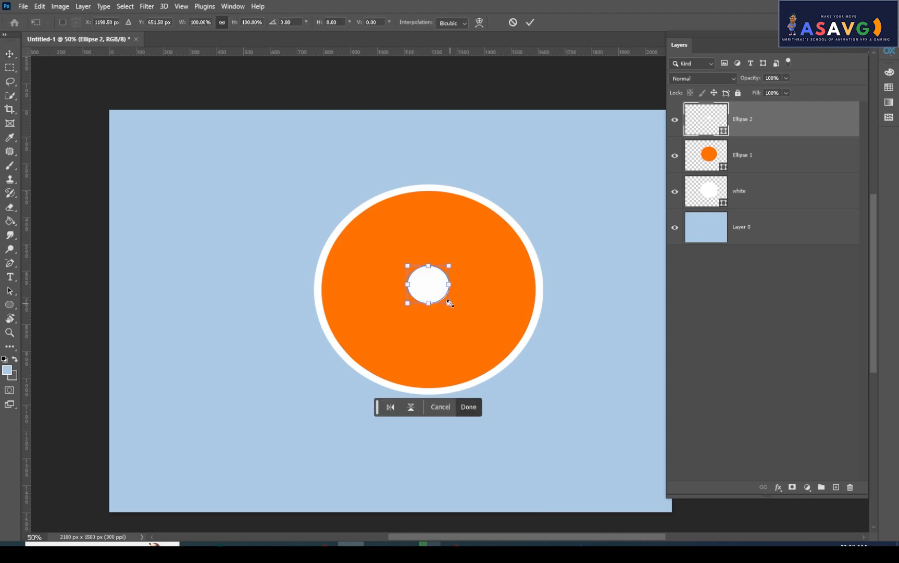
{"action": "left_click_drag", "start_coordinate": [450, 304], "coordinate": [446, 300]}
{"action": "key", "text": "Return"}
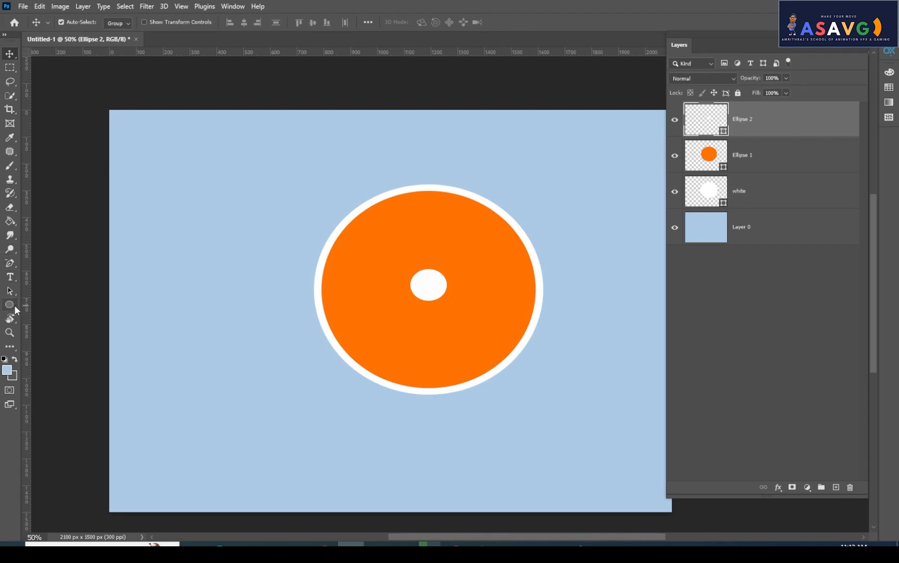
Draw a white vertical rectangle about 61 × 345 px from the top of the white ring down into the small central ellipse.
{"action": "left_click_drag", "start_coordinate": [14, 305], "coordinate": [60, 304]}
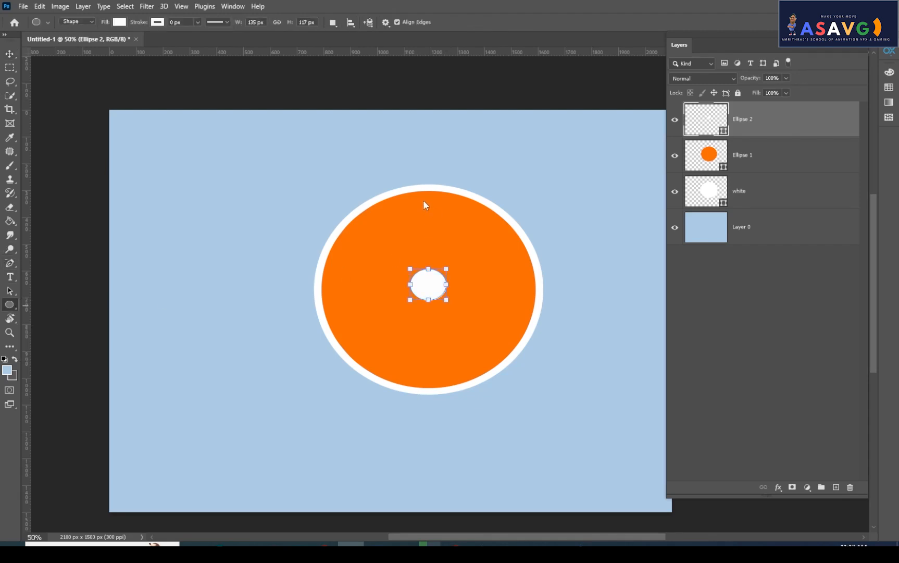
{"action": "left_click_drag", "start_coordinate": [419, 188], "coordinate": [435, 280]}
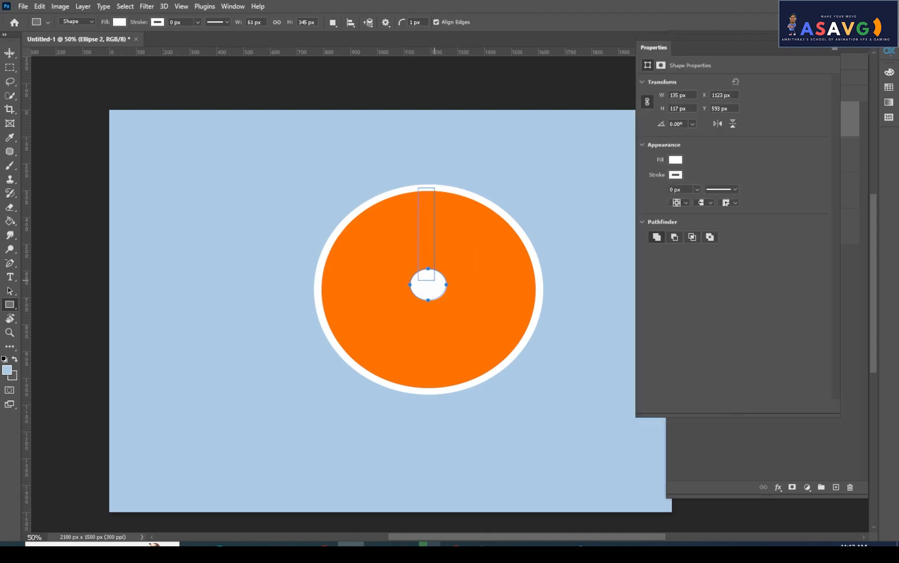
{"action": "left_click", "coordinate": [9, 54]}
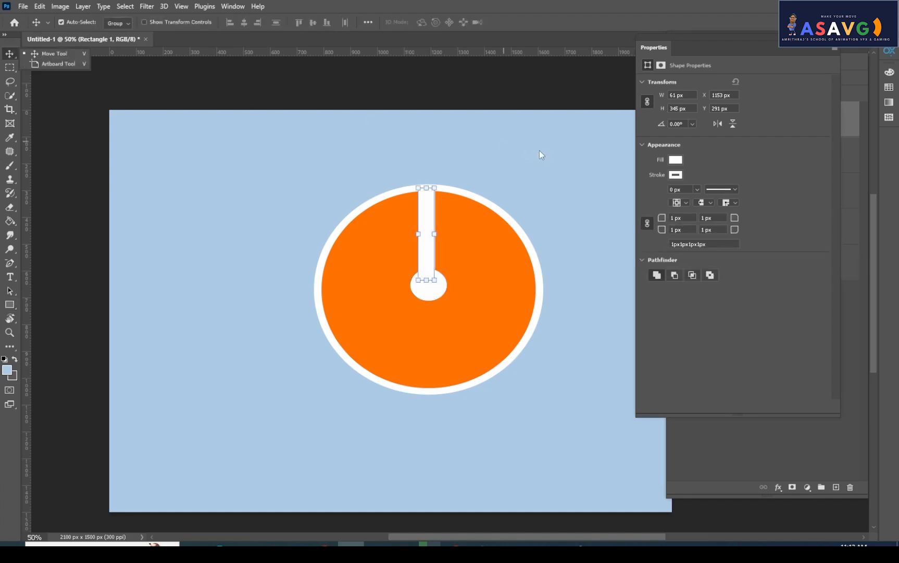
Narrow the white rectangle to about 24 px wide and centre it horizontally above the small white ellipse.
{"action": "left_click", "coordinate": [428, 248]}
{"action": "left_click", "coordinate": [428, 248]}
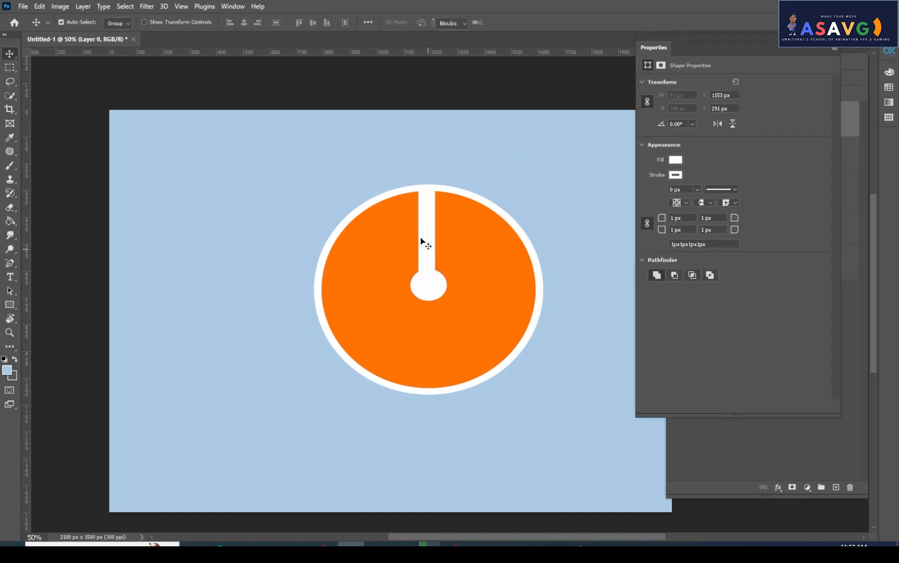
{"action": "key", "text": "ctrl+t"}
{"action": "left_click_drag", "start_coordinate": [421, 233], "coordinate": [428, 232]}
{"action": "key", "text": "Return"}
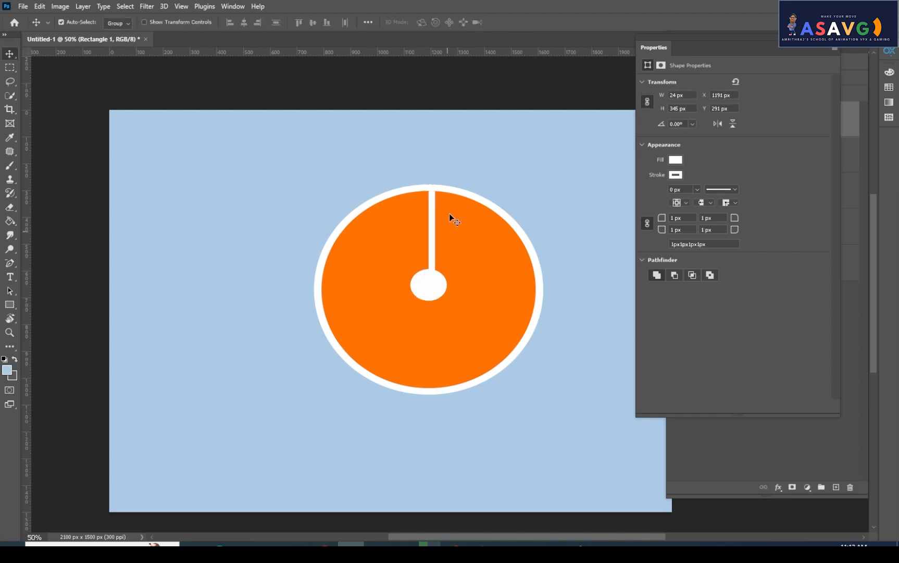
{"action": "left_click_drag", "start_coordinate": [429, 245], "coordinate": [425, 247]}
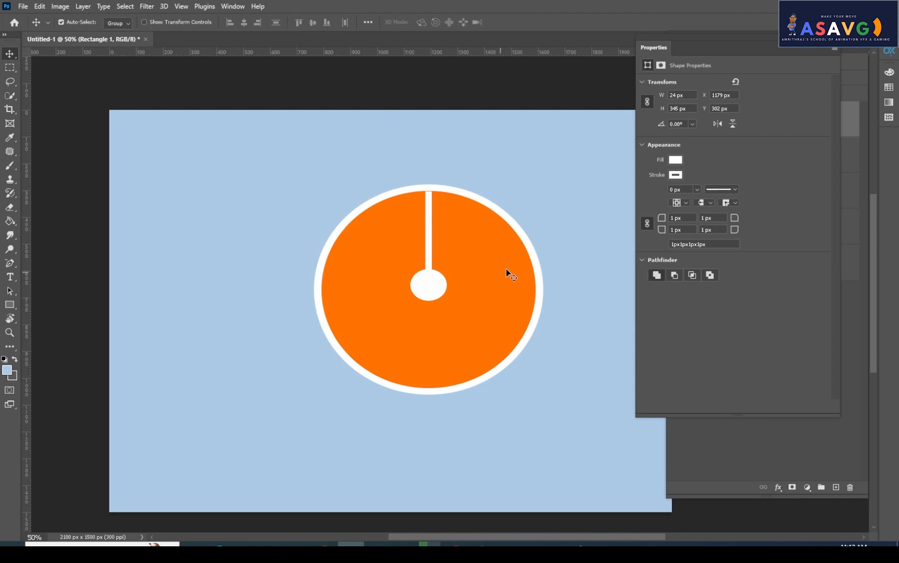
Scale the white bar to about 107%, about 369 px tall, extending its upper end into the white ring.
{"action": "left_click", "coordinate": [427, 224]}
{"action": "left_click", "coordinate": [430, 200]}
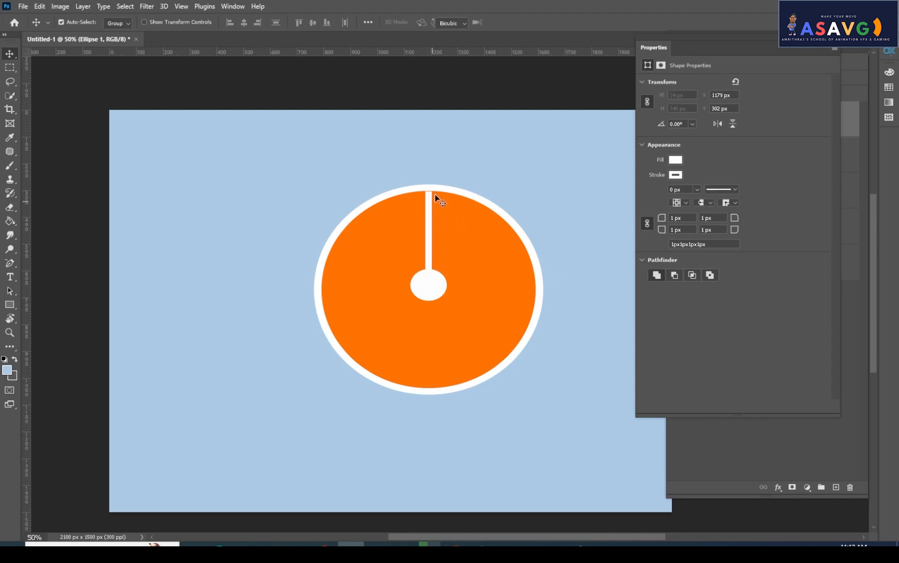
{"action": "key", "text": "ctrl+t"}
{"action": "left_click_drag", "start_coordinate": [428, 189], "coordinate": [428, 185]}
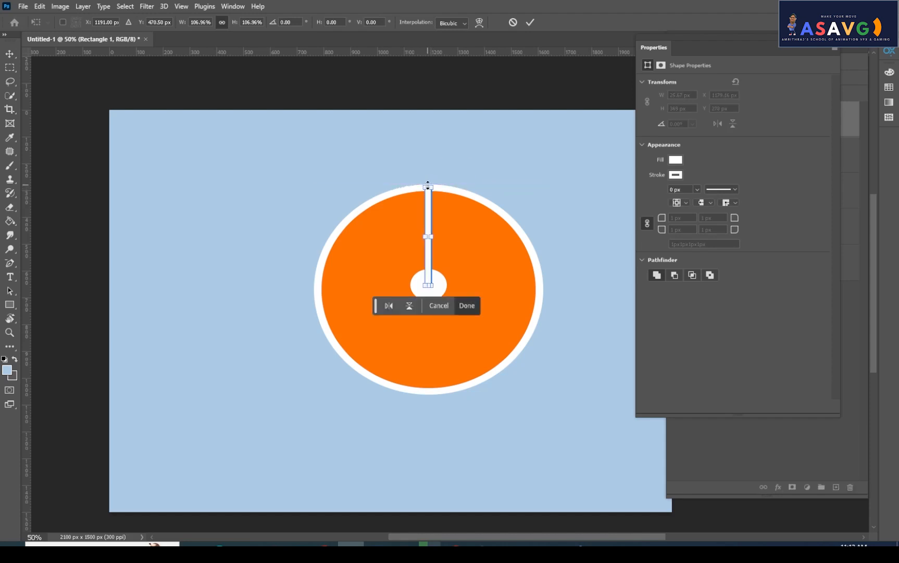
{"action": "key", "text": "Return"}
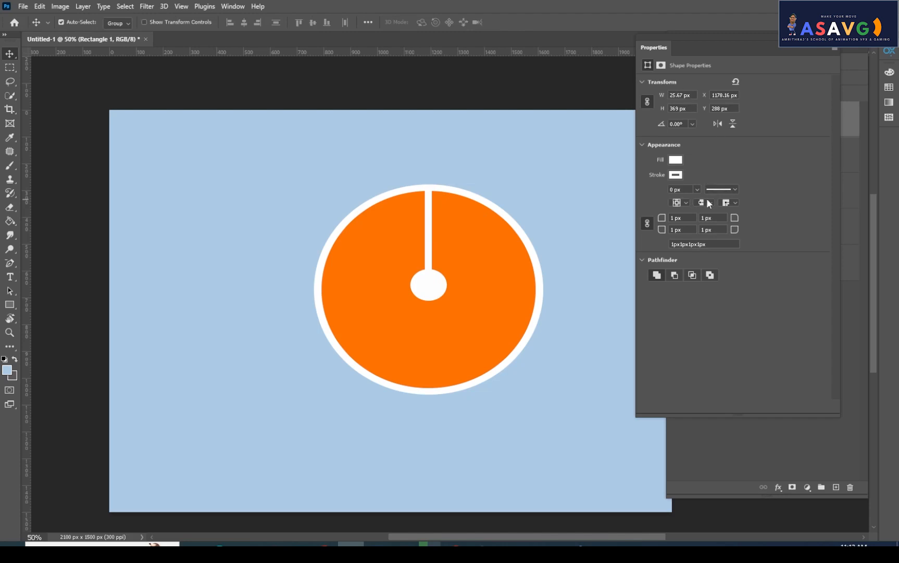
Close the shape properties, duplicate the white bar's layer and move the copy to the right of the original bar.
{"action": "left_click_drag", "start_coordinate": [718, 52], "coordinate": [587, 124]}
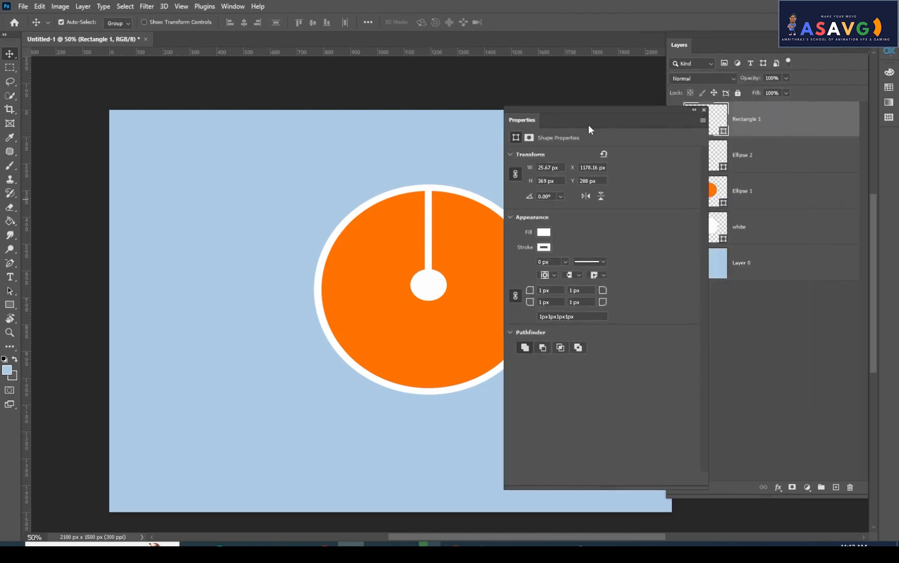
{"action": "left_click", "coordinate": [705, 111]}
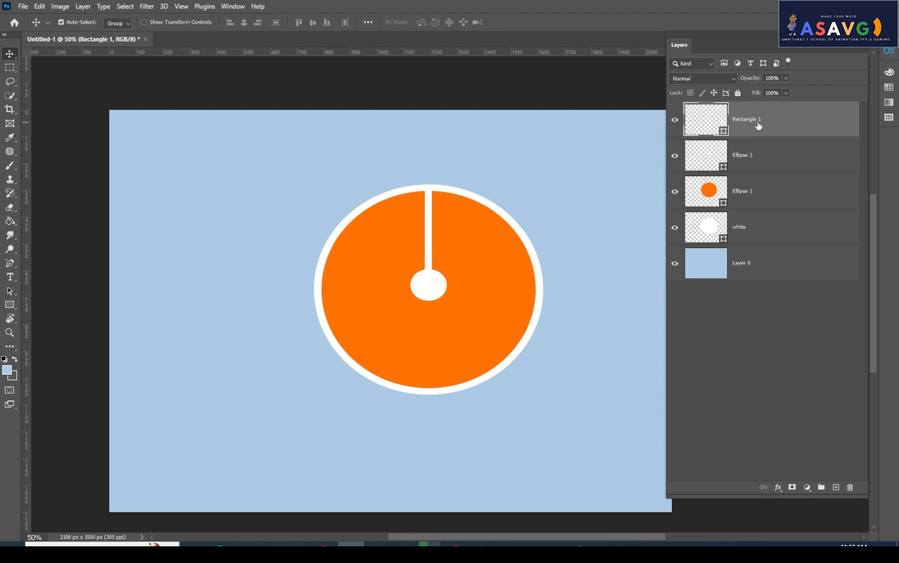
{"action": "key", "text": "ctrl+j"}
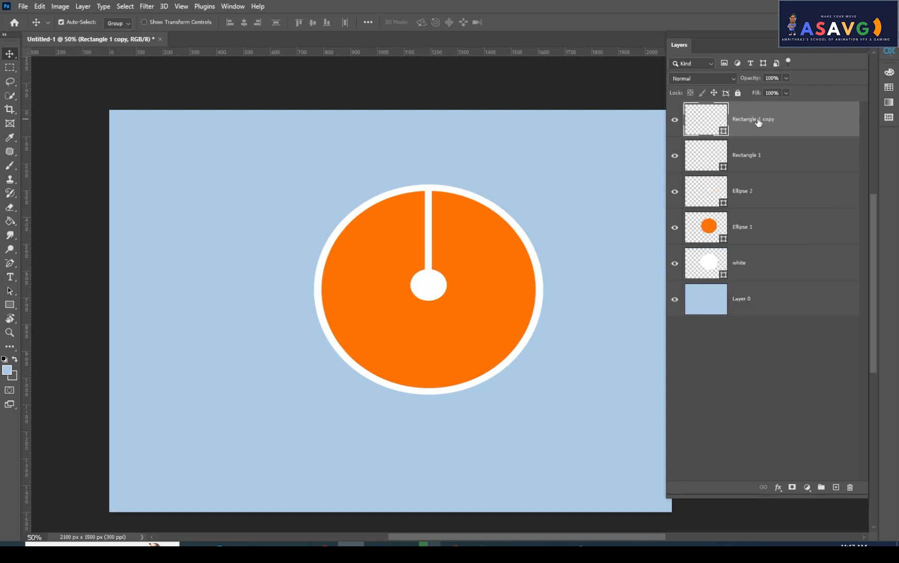
{"action": "left_click_drag", "start_coordinate": [427, 250], "coordinate": [457, 254]}
Rotate the copied bar about 26° clockwise and position it between the small central ellipse and the white ring.
{"action": "key", "text": "ctrl+t"}
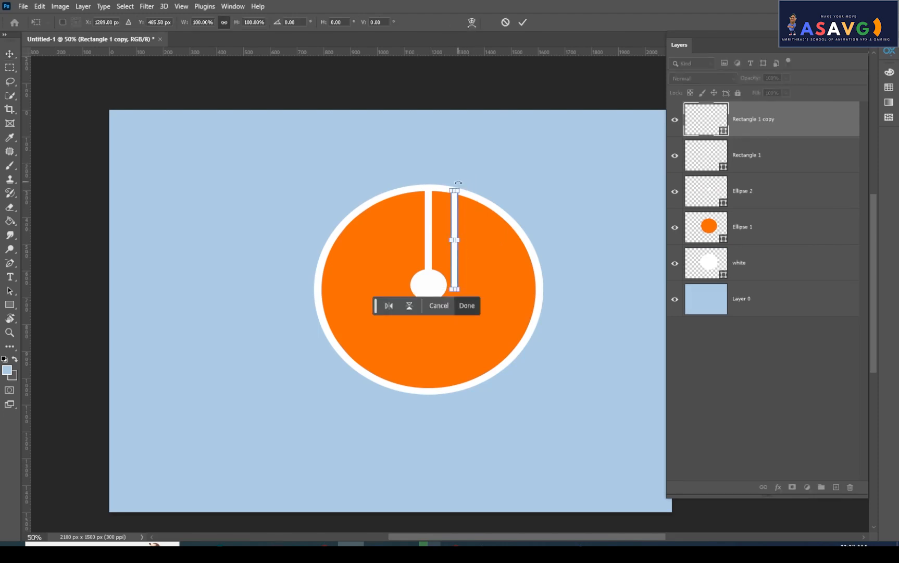
{"action": "left_click_drag", "start_coordinate": [461, 184], "coordinate": [480, 195]}
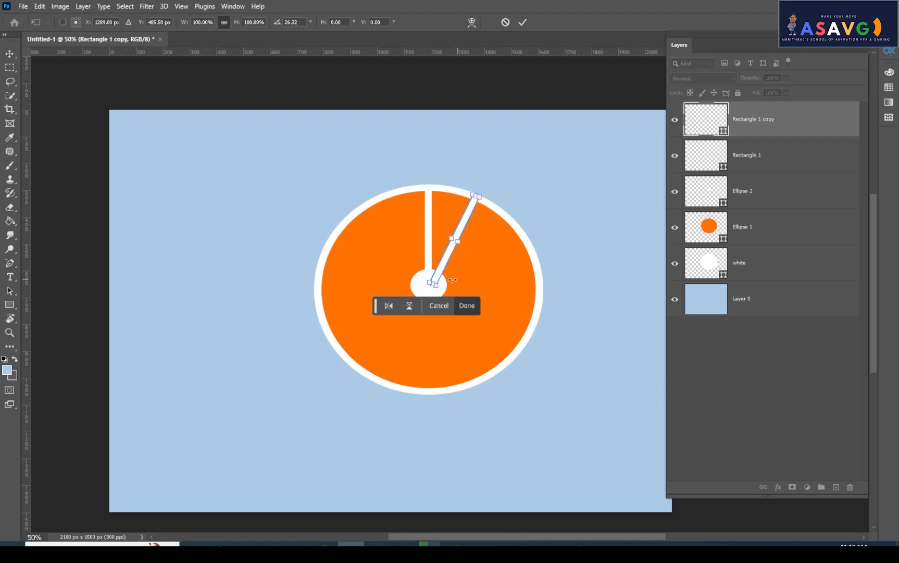
{"action": "left_click_drag", "start_coordinate": [449, 261], "coordinate": [455, 264]}
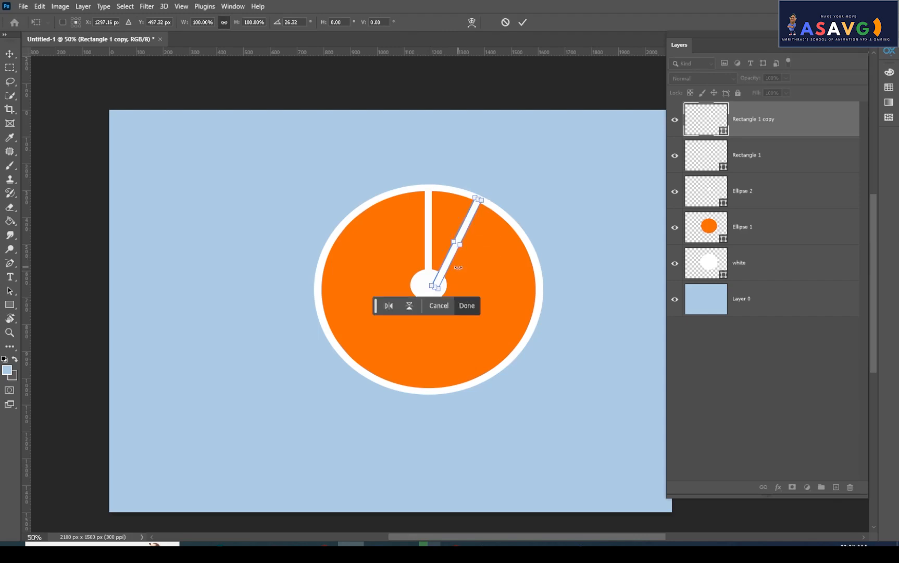
{"action": "key", "text": "Return"}
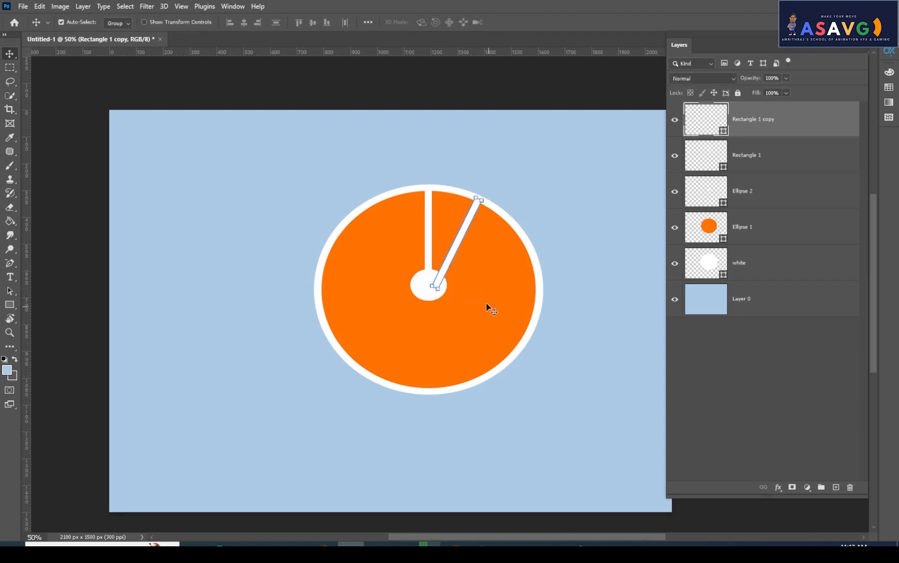
{"action": "left_click", "coordinate": [478, 199]}
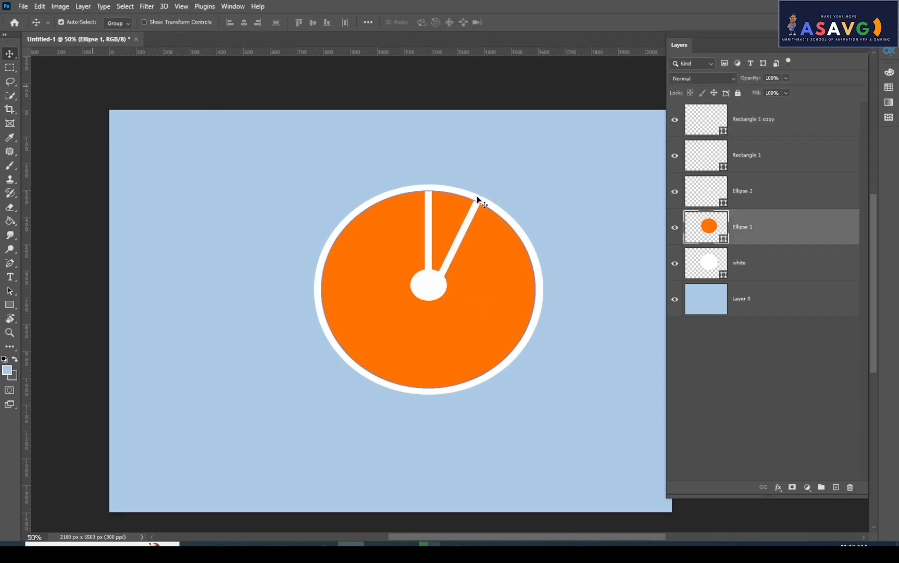
{"action": "left_click", "coordinate": [446, 263]}
{"action": "key", "text": "ctrl"}
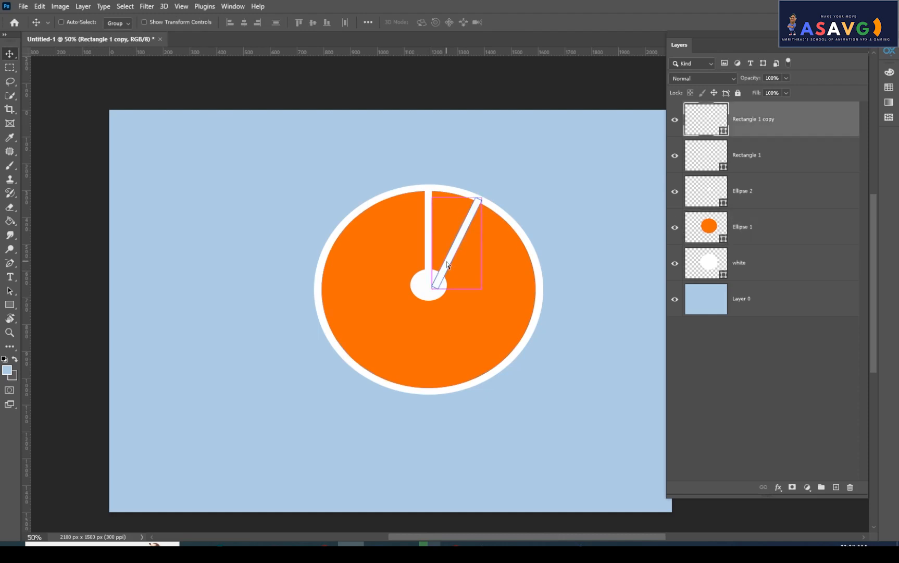
{"action": "key", "text": "ctrl+t"}
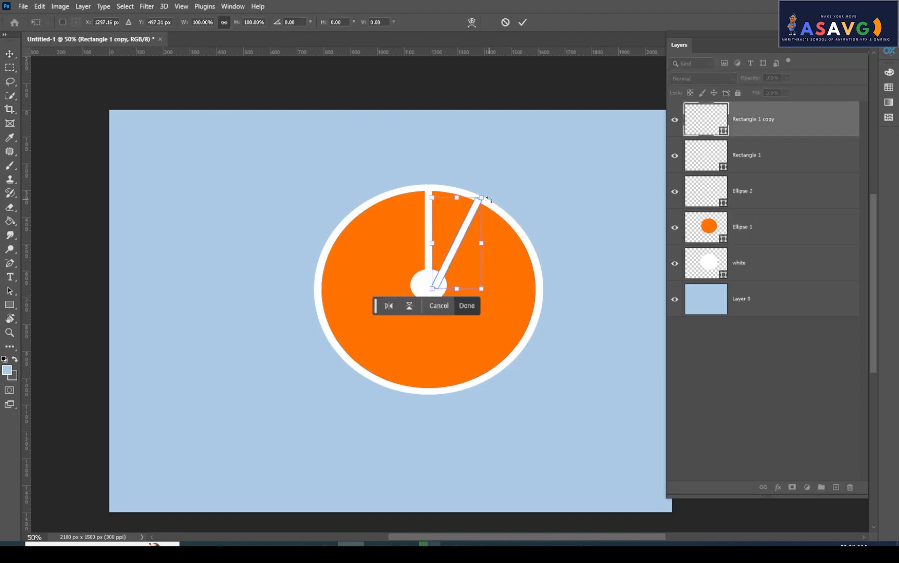
{"action": "key", "text": "Return"}
Duplicate the slanted bar, rotate the copy about 53° clockwise and fit it between the central ellipse and the ring's right edge.
{"action": "key", "text": "ctrl+j"}
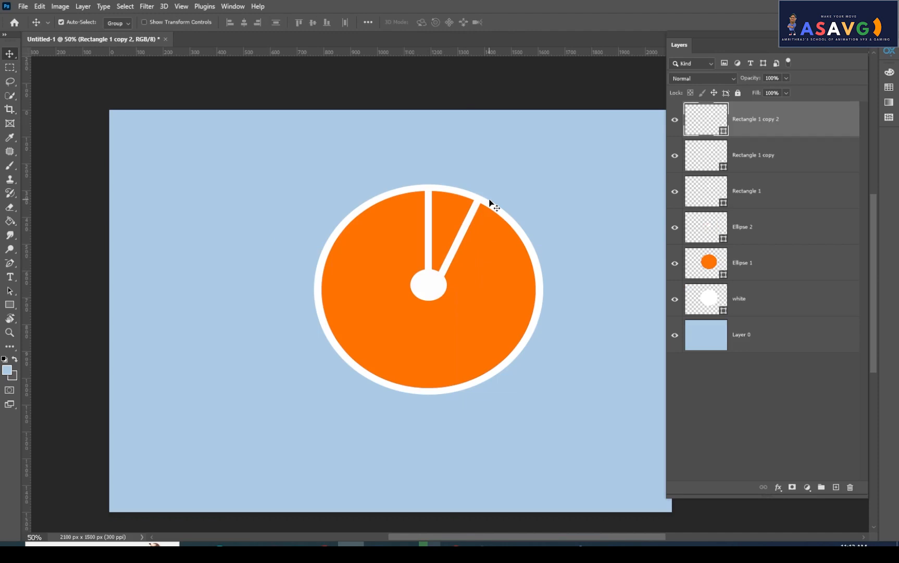
{"action": "key", "text": "ctrl+t"}
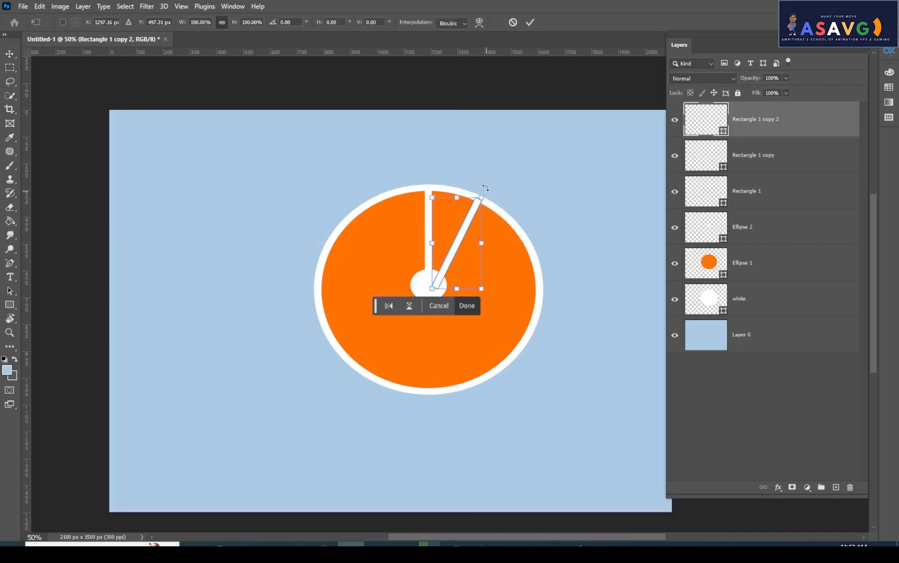
{"action": "left_click_drag", "start_coordinate": [500, 202], "coordinate": [477, 238]}
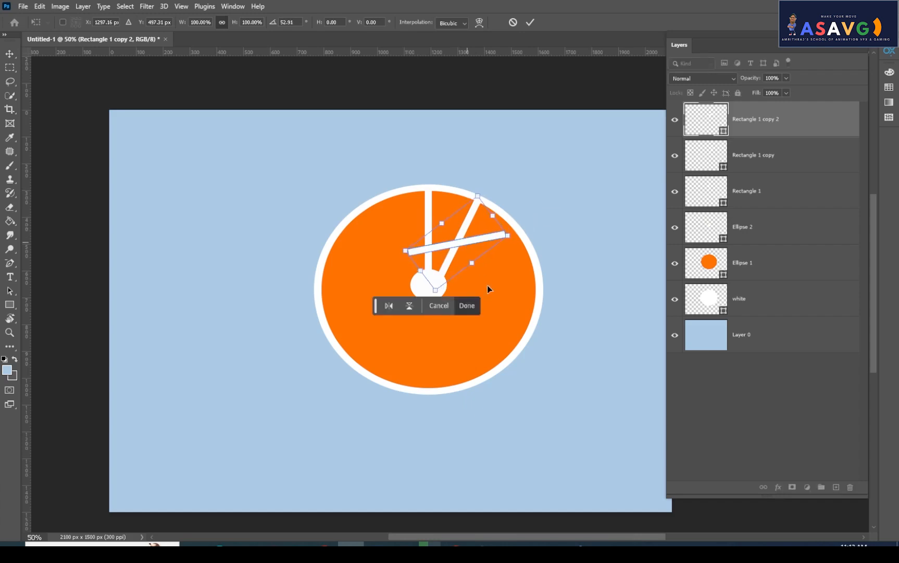
{"action": "left_click_drag", "start_coordinate": [487, 285], "coordinate": [539, 273]}
{"action": "key", "text": "Return"}
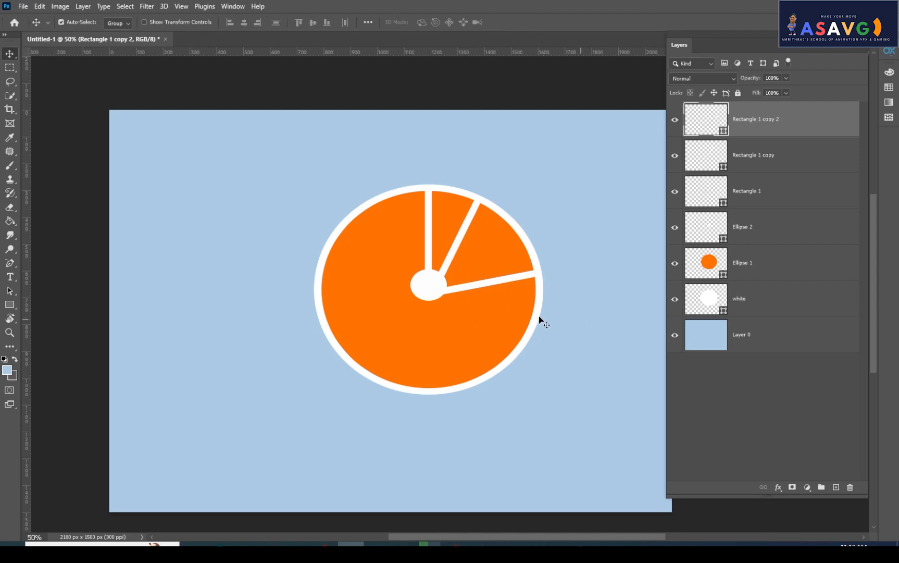
{"action": "left_click_drag", "start_coordinate": [494, 281], "coordinate": [495, 281]}
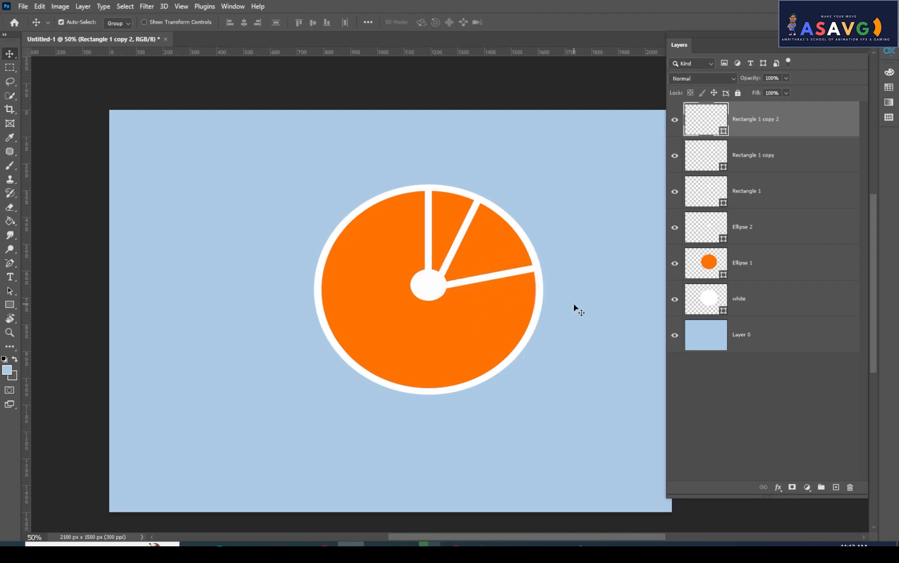
{"action": "left_click", "coordinate": [576, 306]}
Duplicate the right-hand bar, rotate the copy clockwise and place it below, running from the central ellipse to the ring's lower right.
{"action": "left_click", "coordinate": [488, 280]}
{"action": "key", "text": "ctrl+t"}
{"action": "key", "text": "Return"}
{"action": "key", "text": "ctrl+j"}
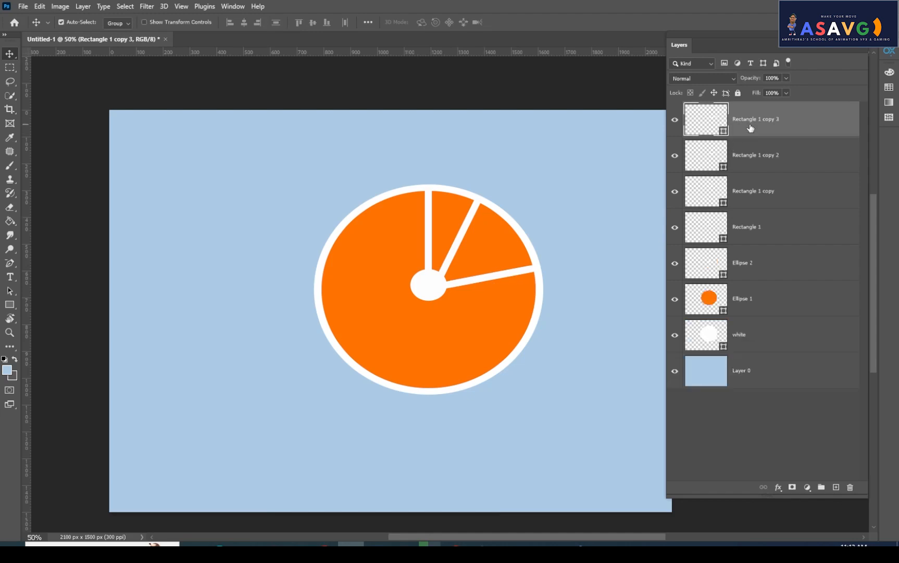
{"action": "key", "text": "ctrl+t"}
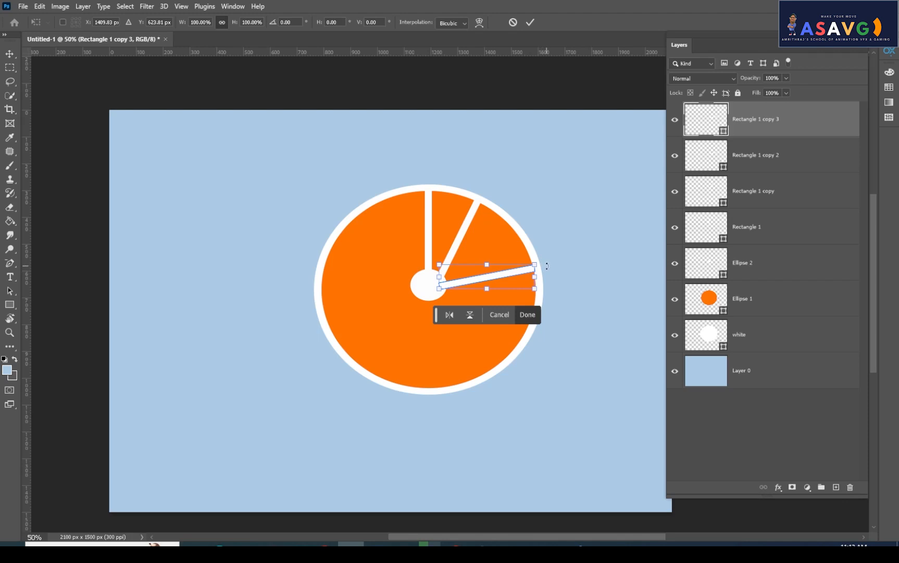
{"action": "left_click_drag", "start_coordinate": [546, 266], "coordinate": [547, 290]}
{"action": "left_click_drag", "start_coordinate": [477, 292], "coordinate": [531, 293]}
{"action": "key", "text": "Return"}
Rotate the lower-right bar about 7.5° further clockwise and move it slightly down between the centre and the ring.
{"action": "key", "text": "ctrl+t"}
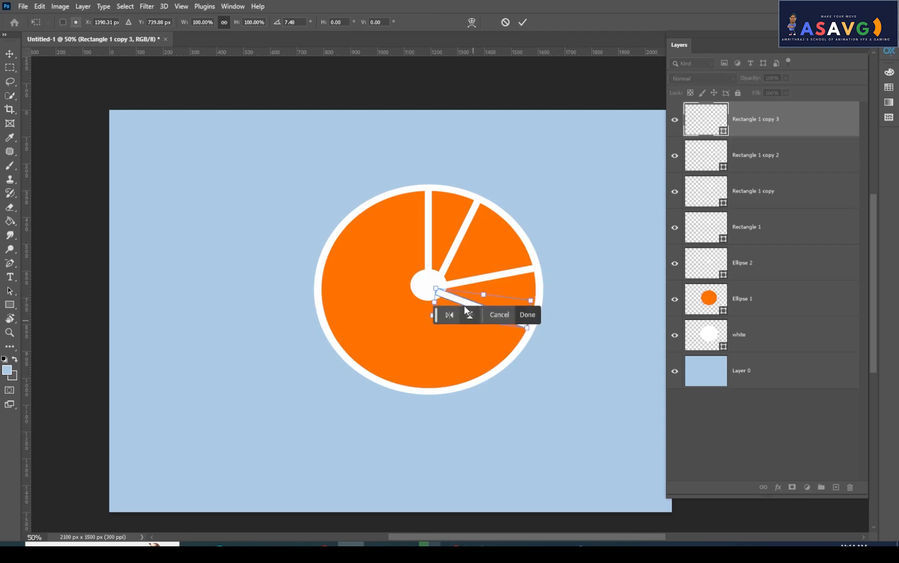
{"action": "left_click_drag", "start_coordinate": [466, 310], "coordinate": [464, 312]}
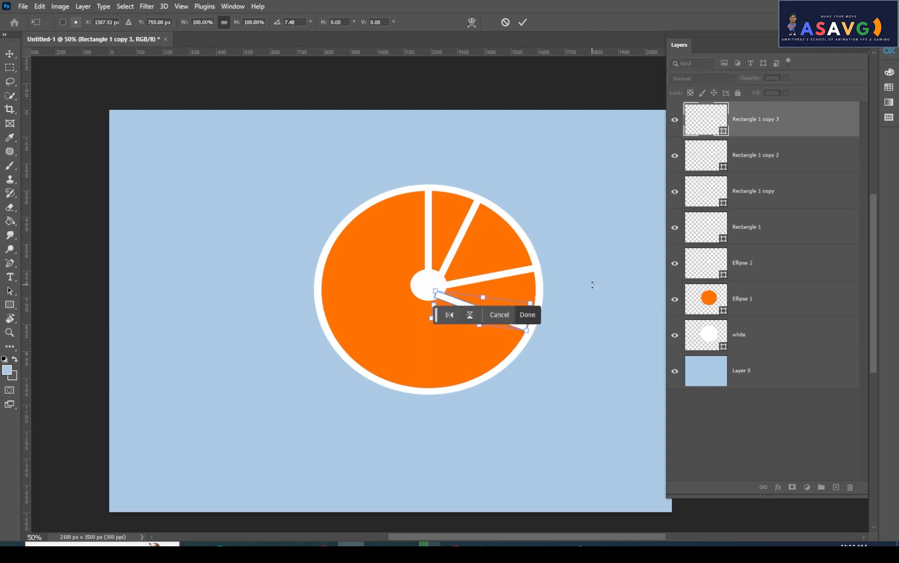
{"action": "key", "text": "Return"}
{"action": "left_click", "coordinate": [582, 321]}
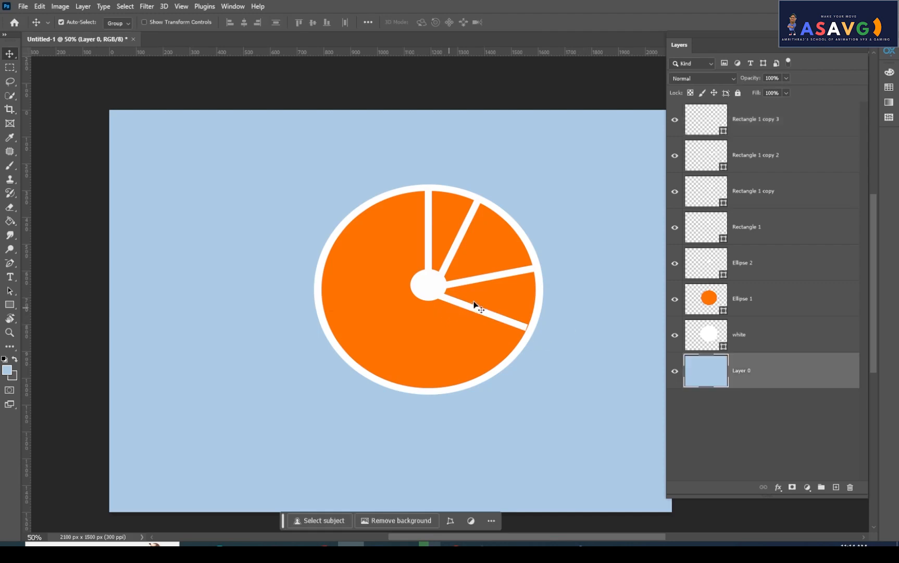
Duplicate the lower-right bar, rotate the copy clockwise and position it from beneath the central ellipse to the ring's bottom.
{"action": "left_click", "coordinate": [474, 302]}
{"action": "left_click", "coordinate": [758, 132]}
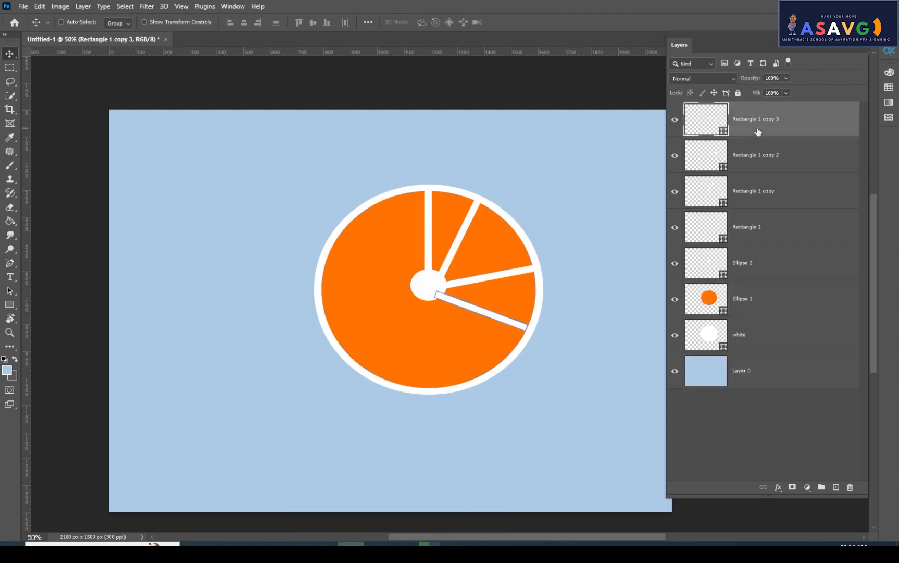
{"action": "key", "text": "ctrl+j"}
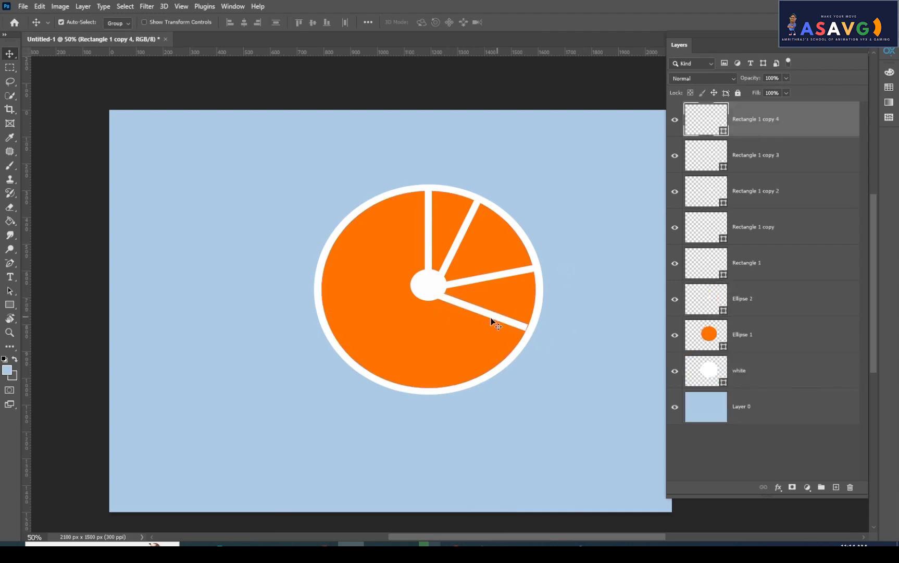
{"action": "left_click_drag", "start_coordinate": [498, 318], "coordinate": [469, 323]}
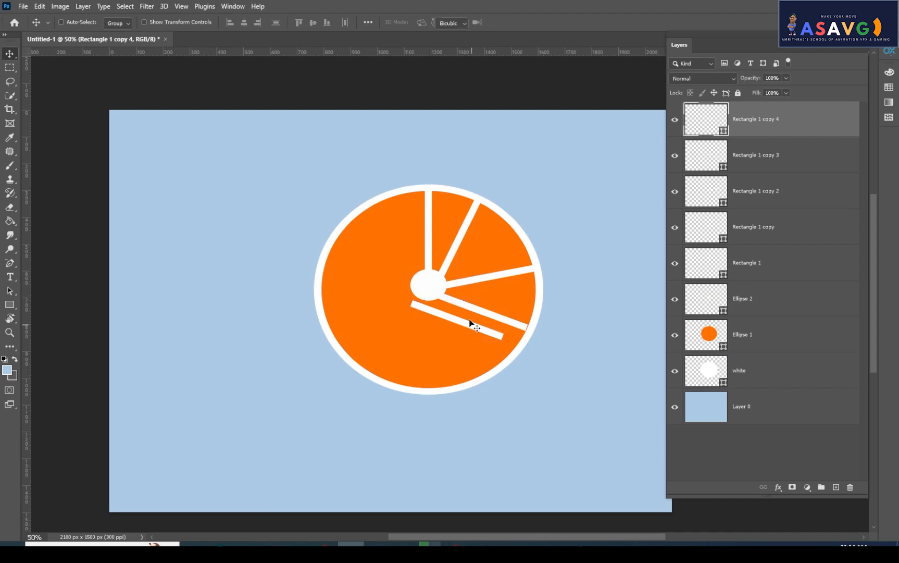
{"action": "key", "text": "ctrl+t"}
{"action": "left_click_drag", "start_coordinate": [499, 283], "coordinate": [513, 307]}
{"action": "left_click_drag", "start_coordinate": [473, 340], "coordinate": [457, 350]}
{"action": "key", "text": "Return"}
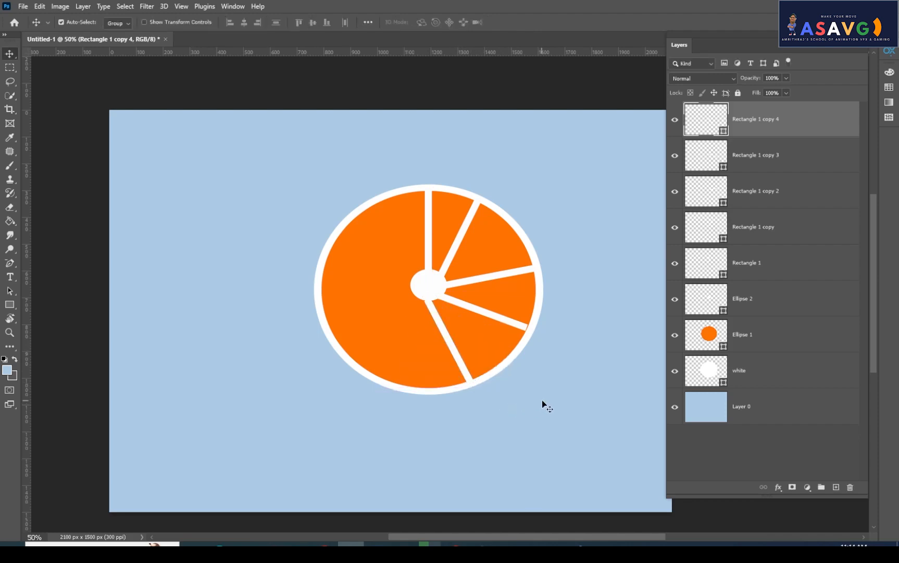
{"action": "left_click", "coordinate": [542, 399]}
Duplicate the bottom bar, rotate the copy about 81° clockwise and place it between the central ellipse and the ring's lower left.
{"action": "left_click", "coordinate": [461, 363]}
{"action": "left_click_drag", "start_coordinate": [446, 361], "coordinate": [414, 357]}
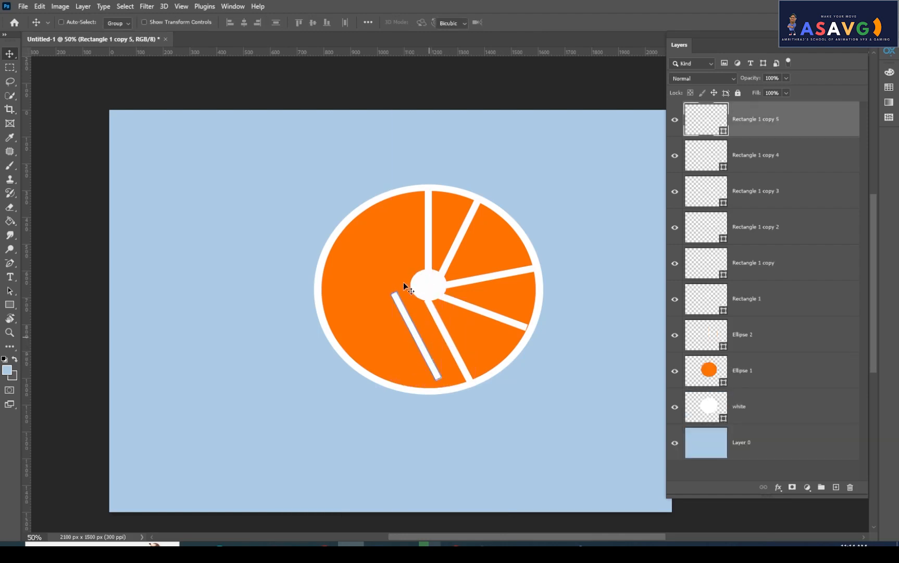
{"action": "key", "text": "ctrl+t"}
{"action": "left_click_drag", "start_coordinate": [400, 280], "coordinate": [449, 288]}
{"action": "left_click_drag", "start_coordinate": [409, 353], "coordinate": [377, 342]}
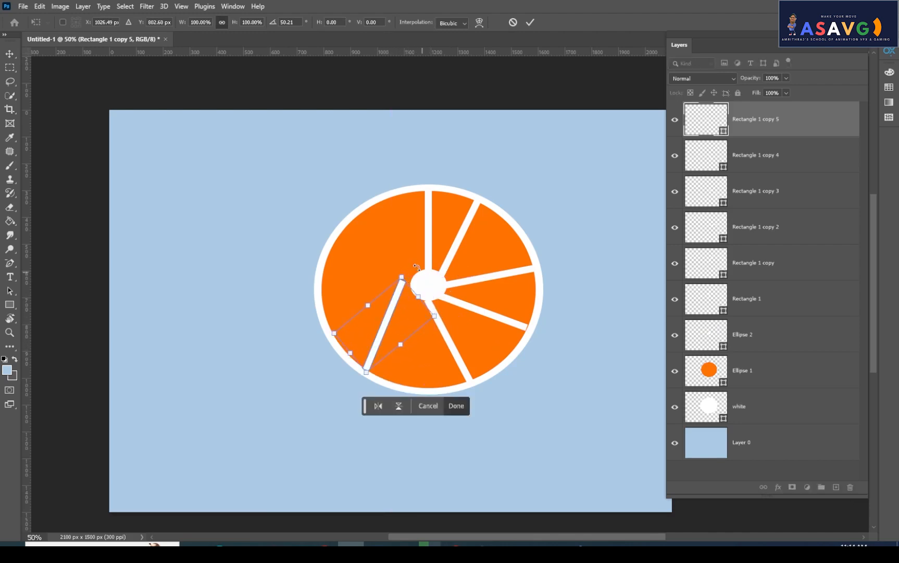
{"action": "left_click_drag", "start_coordinate": [416, 266], "coordinate": [448, 289]}
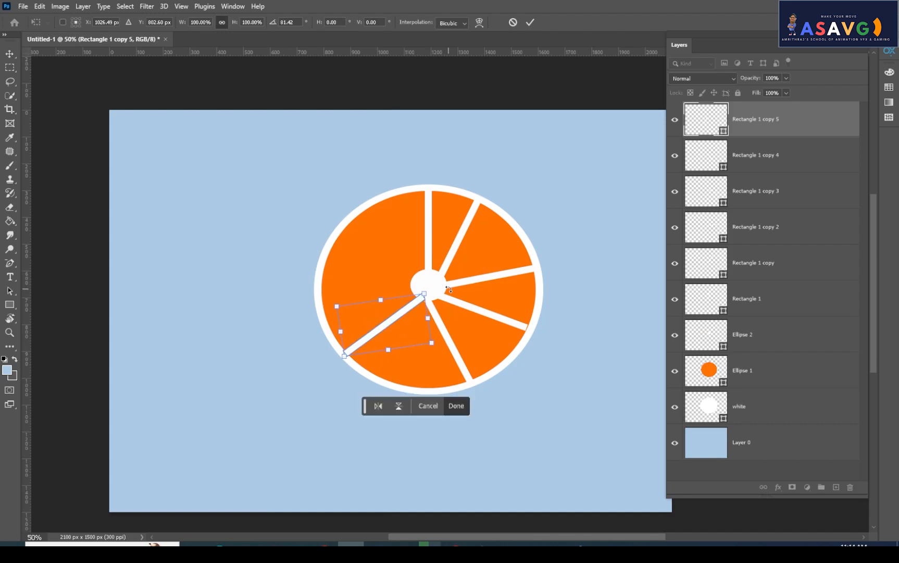
{"action": "key", "text": "Return"}
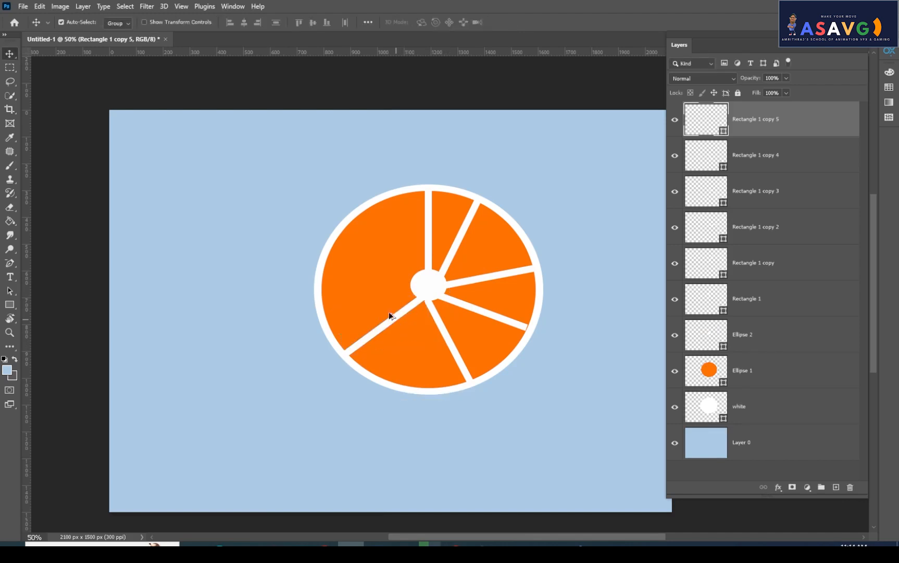
Duplicate the lower-left bar, rotate the copy about 36° clockwise and position it horizontally from the centre to the ring's left edge.
{"action": "left_click_drag", "start_coordinate": [388, 311], "coordinate": [374, 283]}
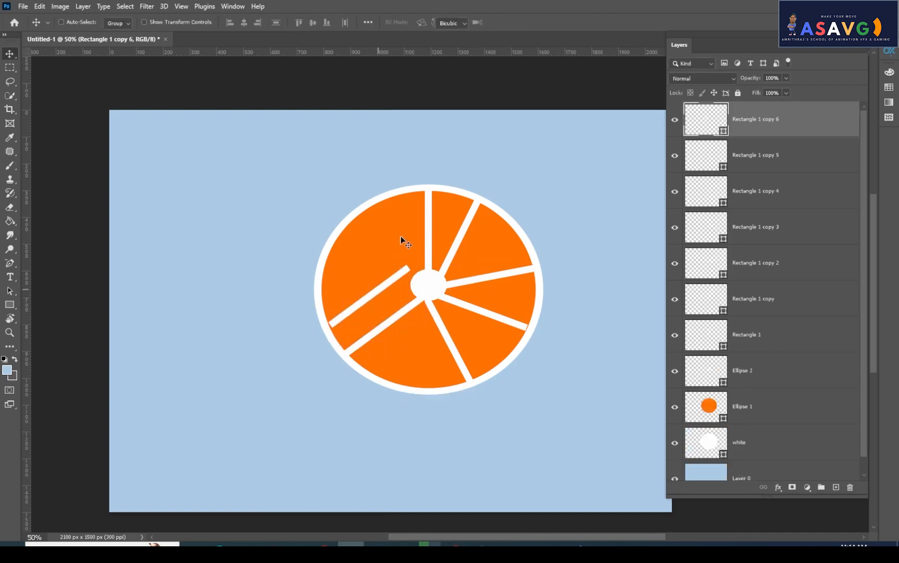
{"action": "key", "text": "ctrl+t"}
{"action": "left_click_drag", "start_coordinate": [402, 252], "coordinate": [431, 274]}
{"action": "left_click_drag", "start_coordinate": [357, 297], "coordinate": [358, 283]}
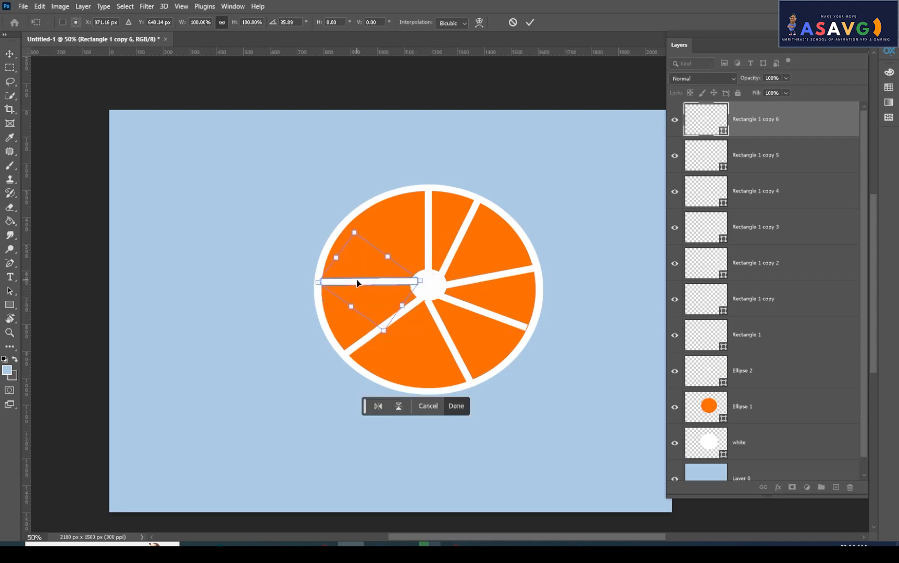
{"action": "key", "text": "Return"}
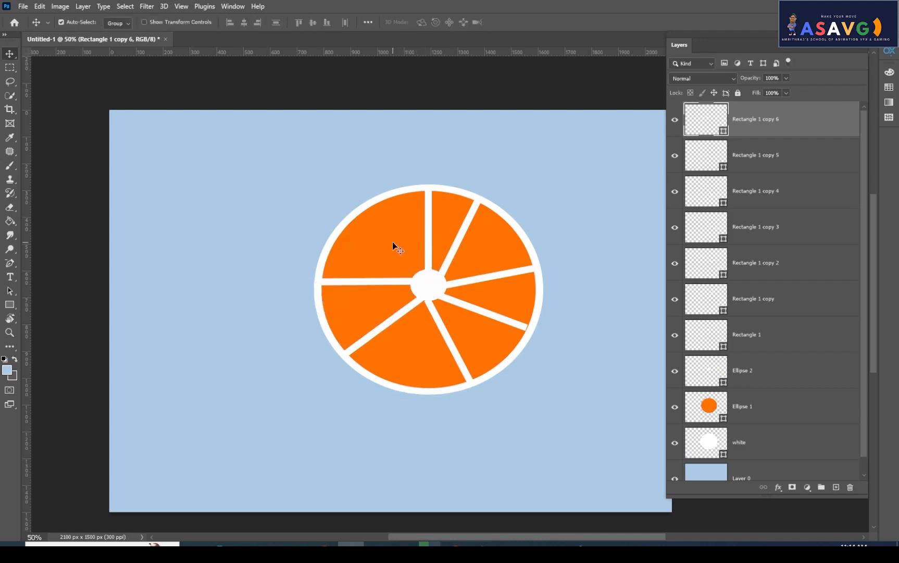
Duplicate the horizontal bar, rotate the copy about 36° clockwise, fit it between the centre and the ring's upper left, and deselect it.
{"action": "key", "text": "ctrl"}
{"action": "left_click_drag", "start_coordinate": [367, 272], "coordinate": [342, 242]}
{"action": "key", "text": "ctrl+t"}
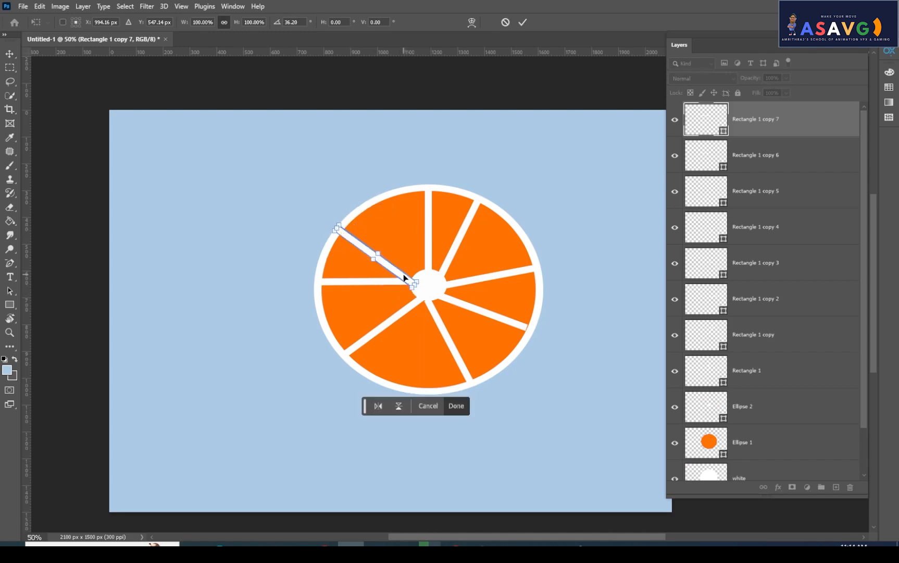
{"action": "left_click_drag", "start_coordinate": [406, 278], "coordinate": [414, 275]}
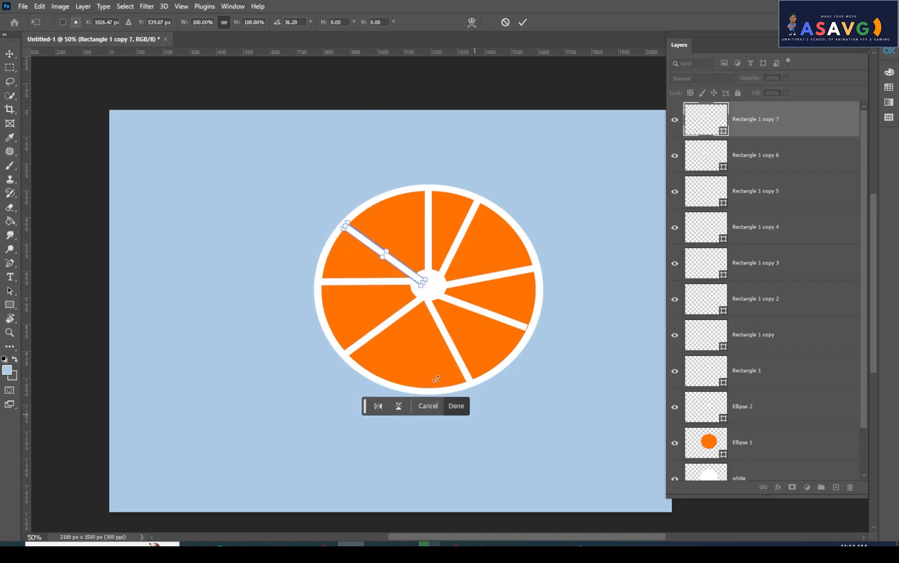
{"action": "key", "text": "Return"}
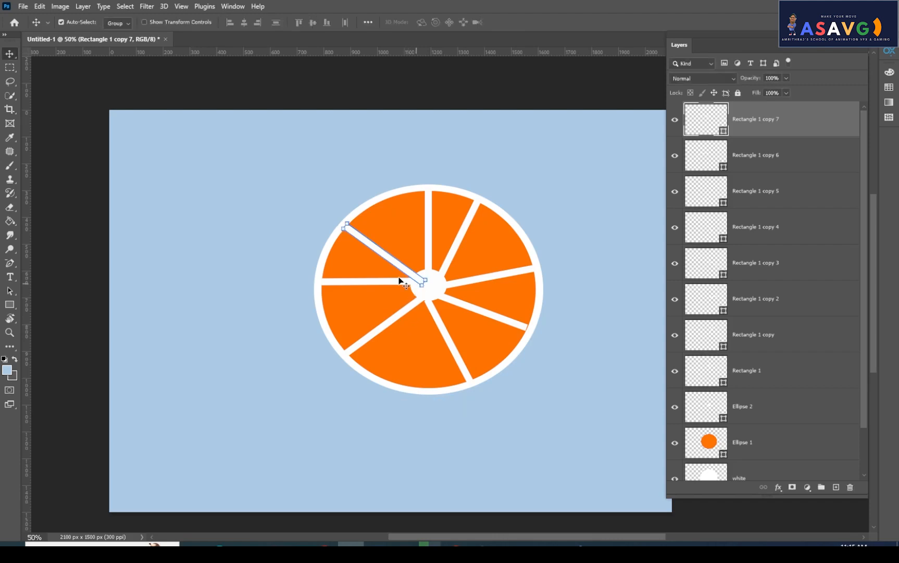
{"action": "left_click", "coordinate": [10, 68]}
{"action": "left_click", "coordinate": [78, 68]}
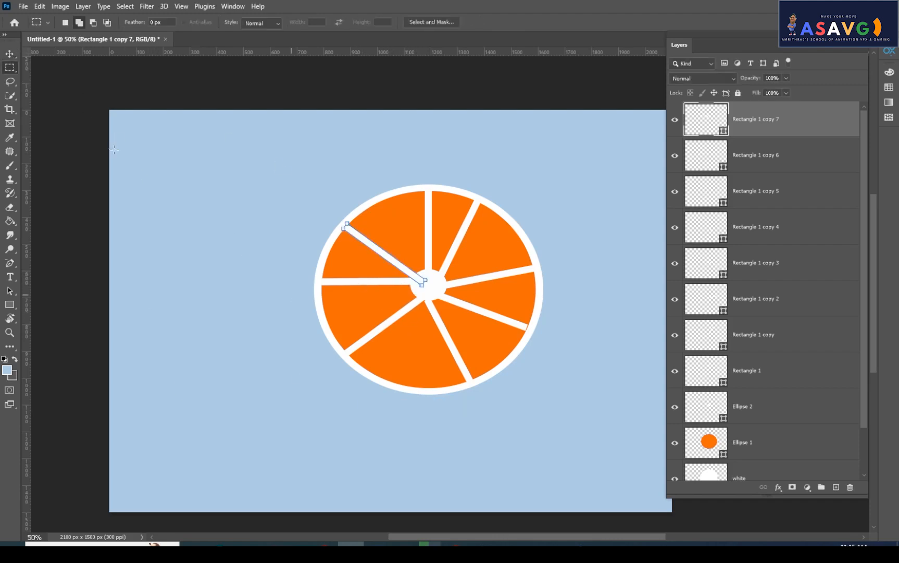
{"action": "left_click", "coordinate": [10, 54]}
{"action": "left_click", "coordinate": [151, 139]}
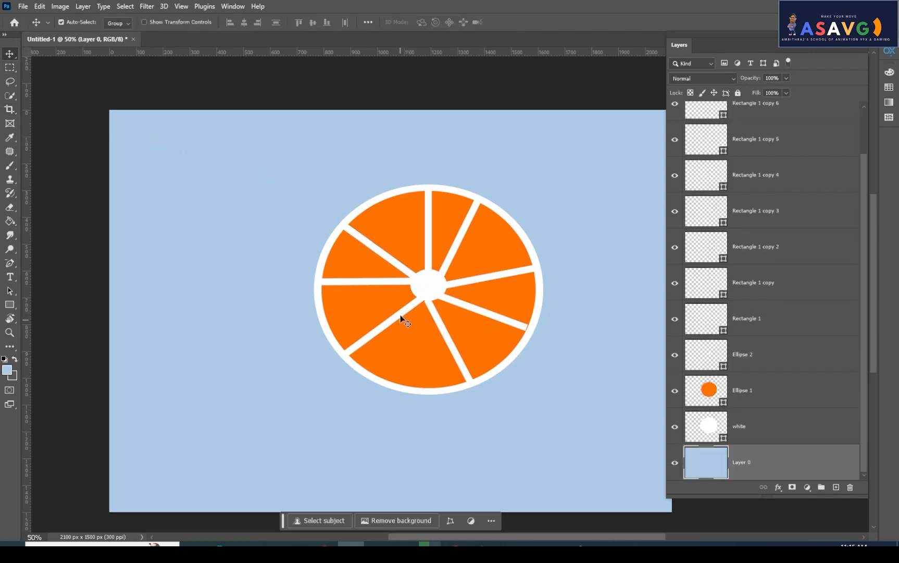
Shift the lower-left bar slightly outward and rotate the bottom bar about 24° clockwise, fitting it nearly vertically between the centre and the ring.
{"action": "left_click_drag", "start_coordinate": [401, 315], "coordinate": [391, 313]}
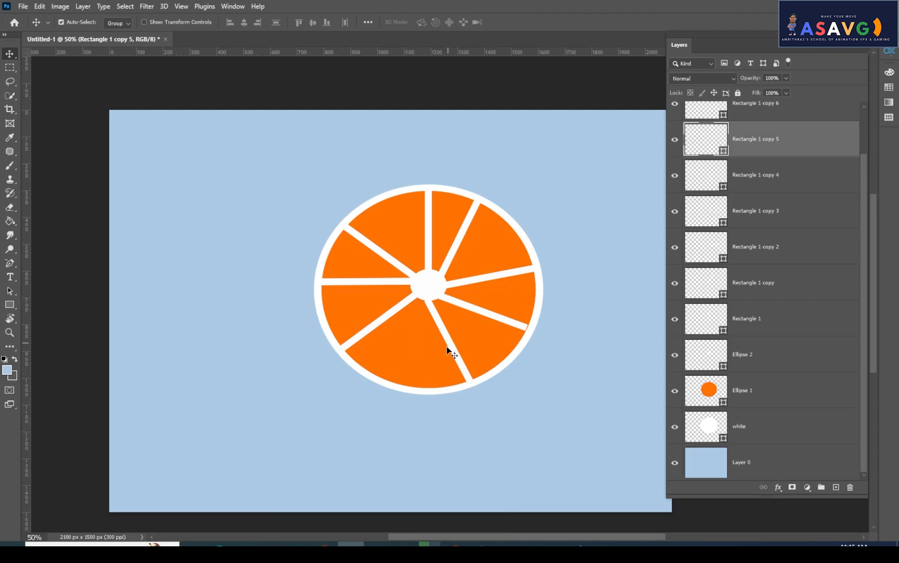
{"action": "left_click", "coordinate": [447, 346]}
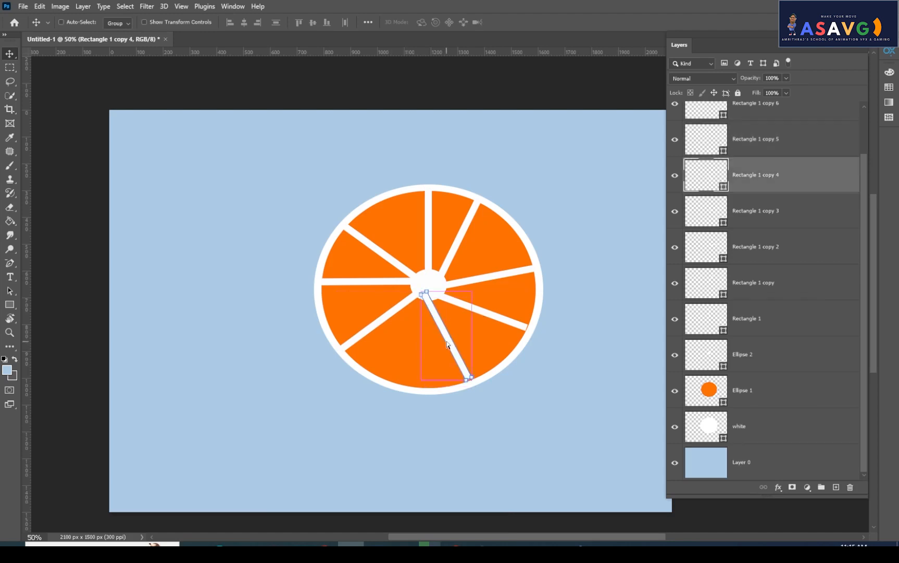
{"action": "left_click_drag", "start_coordinate": [478, 285], "coordinate": [435, 317]}
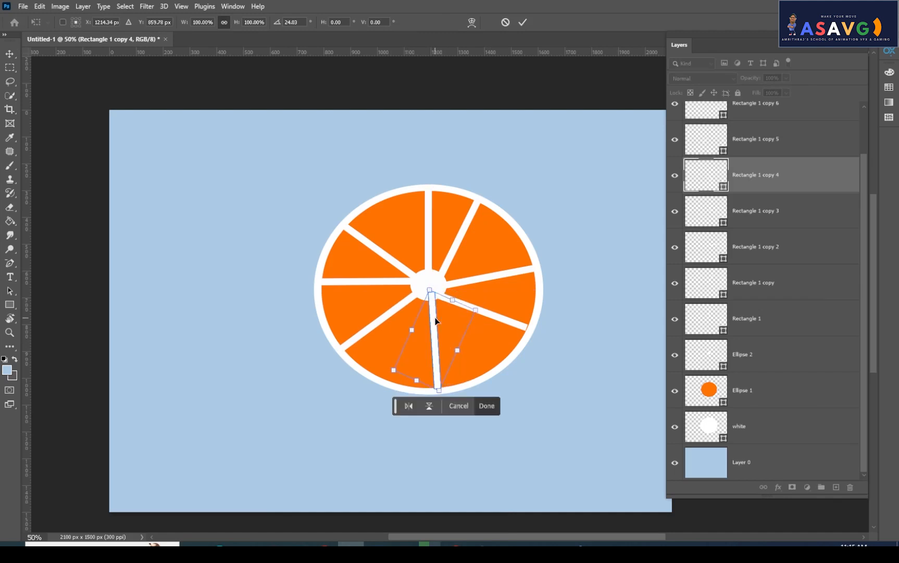
{"action": "key", "text": "Return"}
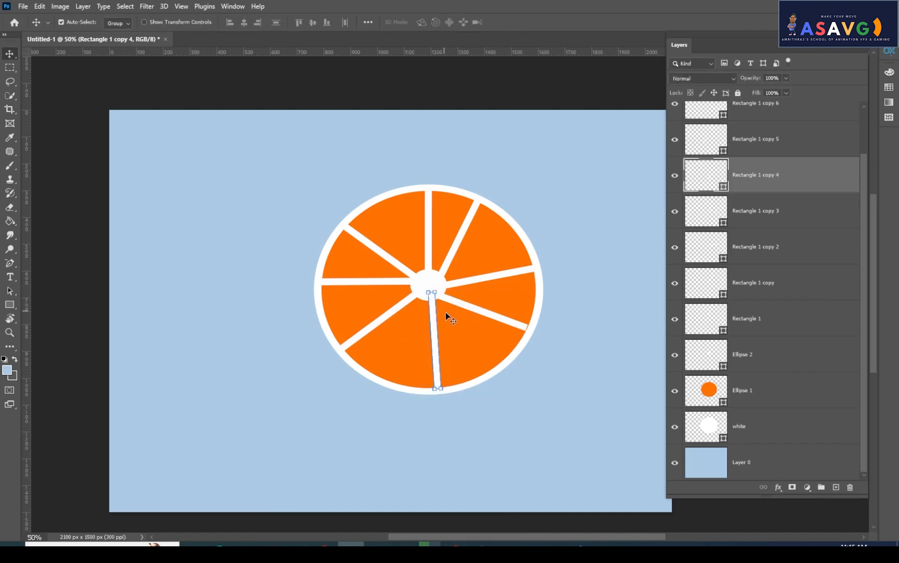
{"action": "left_click", "coordinate": [10, 55]}
{"action": "left_click", "coordinate": [332, 167]}
Rotate the upper-left bar about 22° clockwise and reposition it between the central ellipse and the ring.
{"action": "left_click", "coordinate": [377, 254]}
{"action": "left_click_drag", "start_coordinate": [377, 253], "coordinate": [381, 245]}
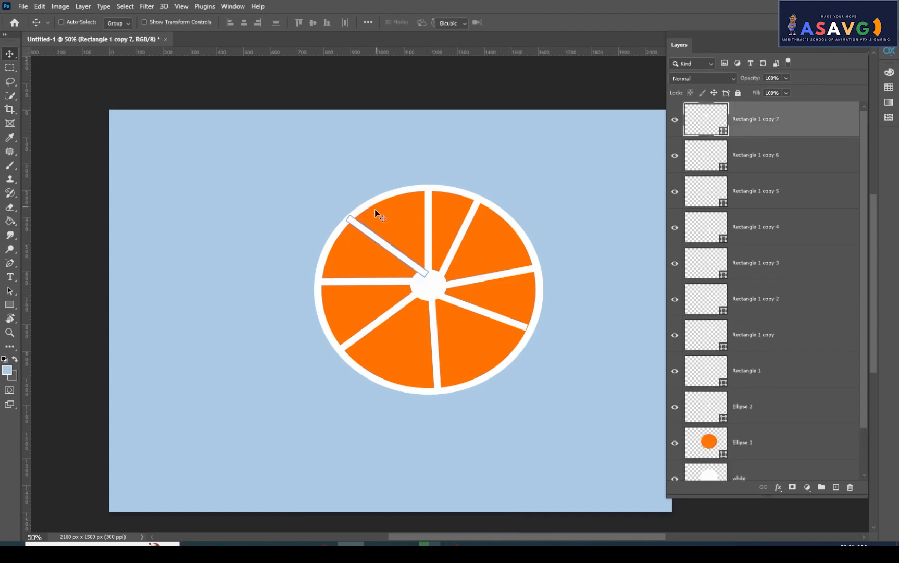
{"action": "key", "text": "ctrl+t"}
{"action": "left_click_drag", "start_coordinate": [374, 200], "coordinate": [391, 192]}
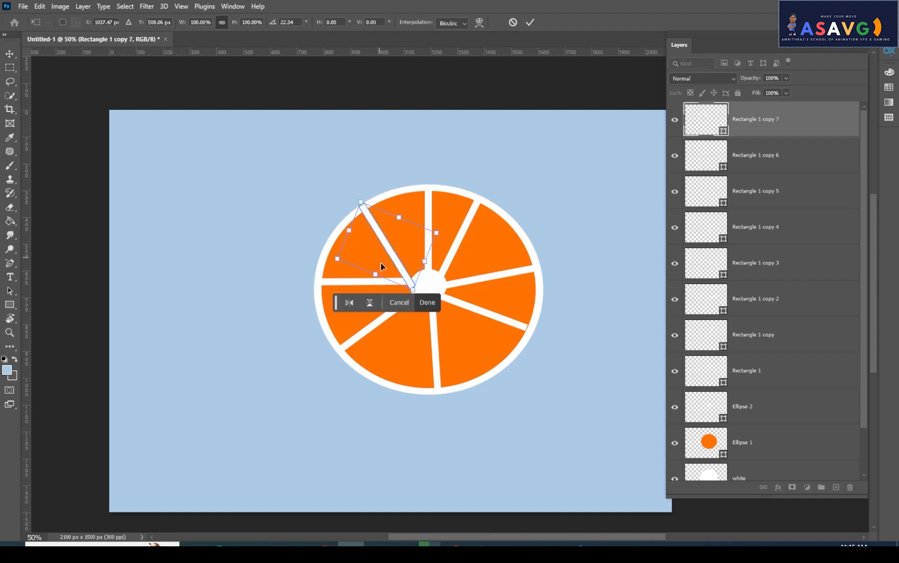
{"action": "left_click_drag", "start_coordinate": [400, 263], "coordinate": [410, 255]}
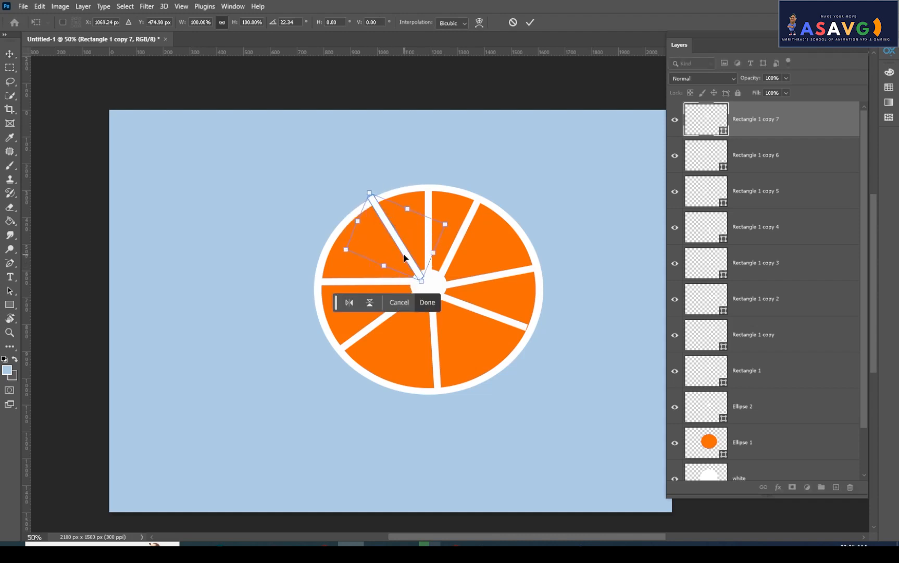
{"action": "key", "text": "Return"}
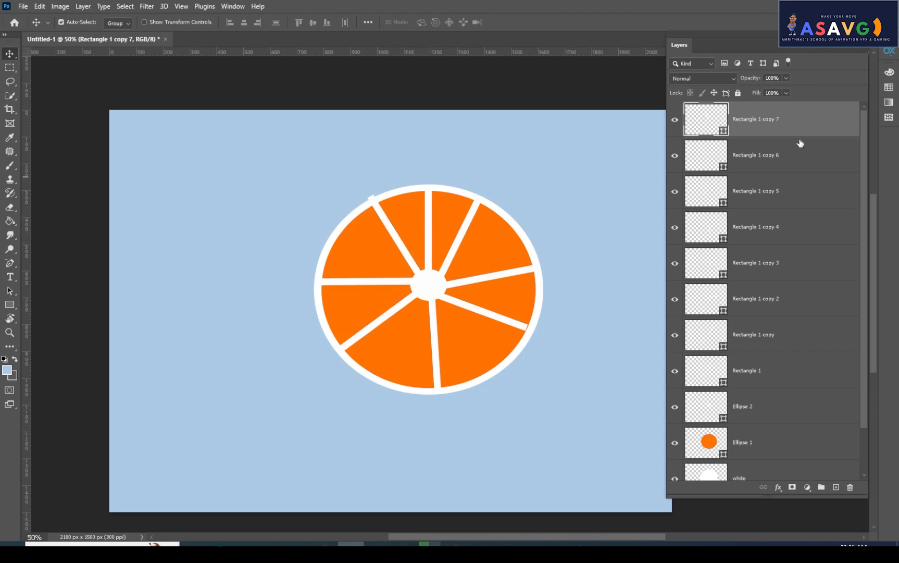
Try to merge all the slice layers, from the topmost bar down to the white ellipse, into one layer.
{"action": "left_click", "coordinate": [776, 166], "text": "shift"}
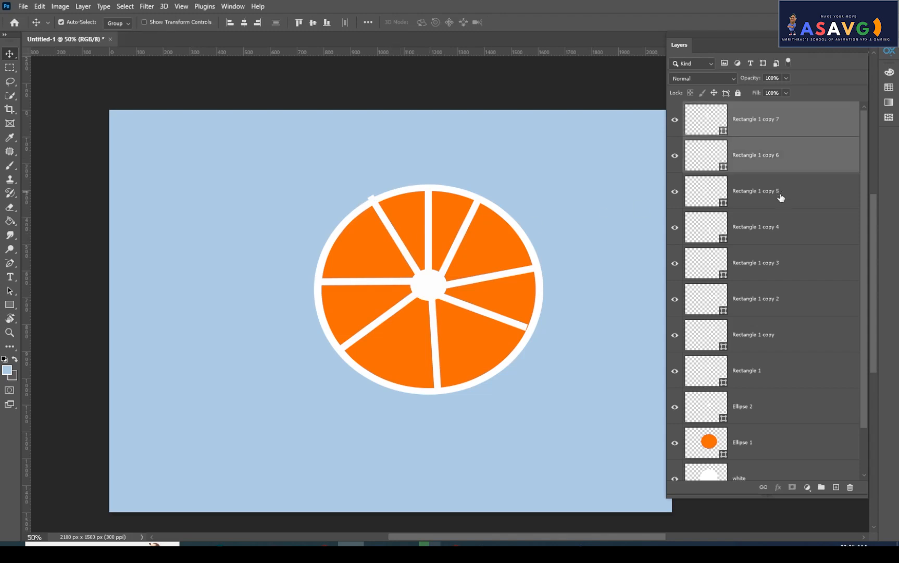
{"action": "left_click", "coordinate": [780, 197], "text": "shift"}
{"action": "left_click", "coordinate": [777, 228], "text": "shift"}
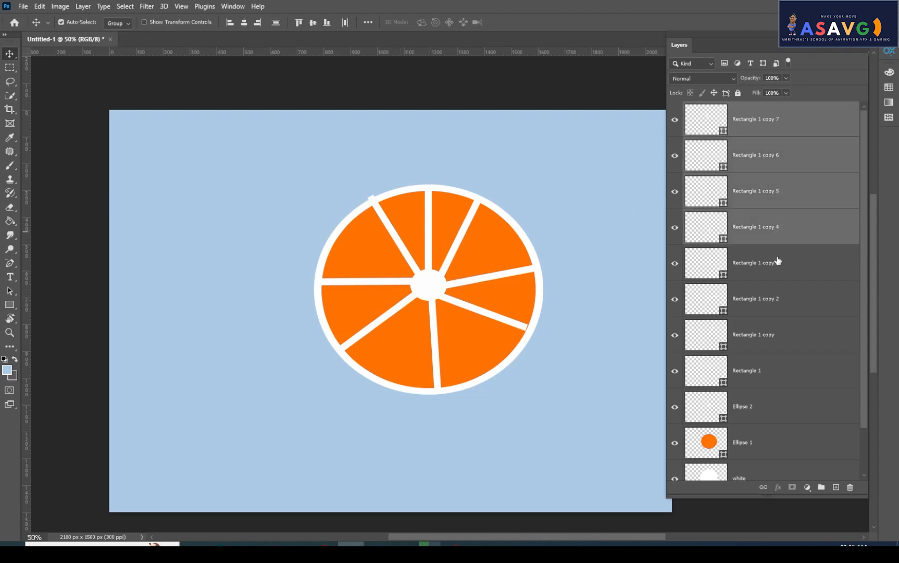
{"action": "left_click", "coordinate": [774, 298], "text": "shift"}
{"action": "left_click", "coordinate": [771, 336], "text": "shift"}
{"action": "left_click", "coordinate": [763, 376], "text": "shift"}
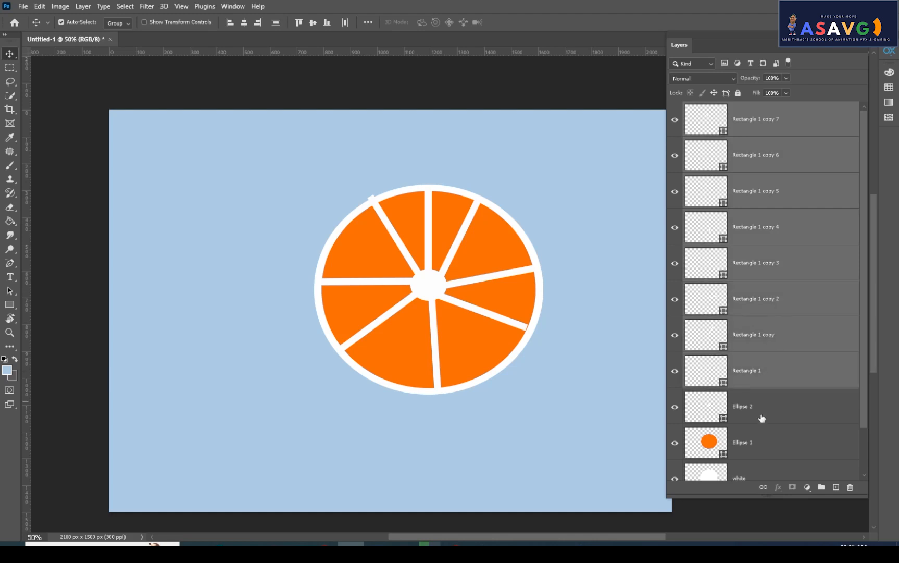
{"action": "left_click", "coordinate": [762, 417], "text": "shift"}
{"action": "scroll", "coordinate": [823, 354], "scroll_direction": "down", "scroll_amount": 1}
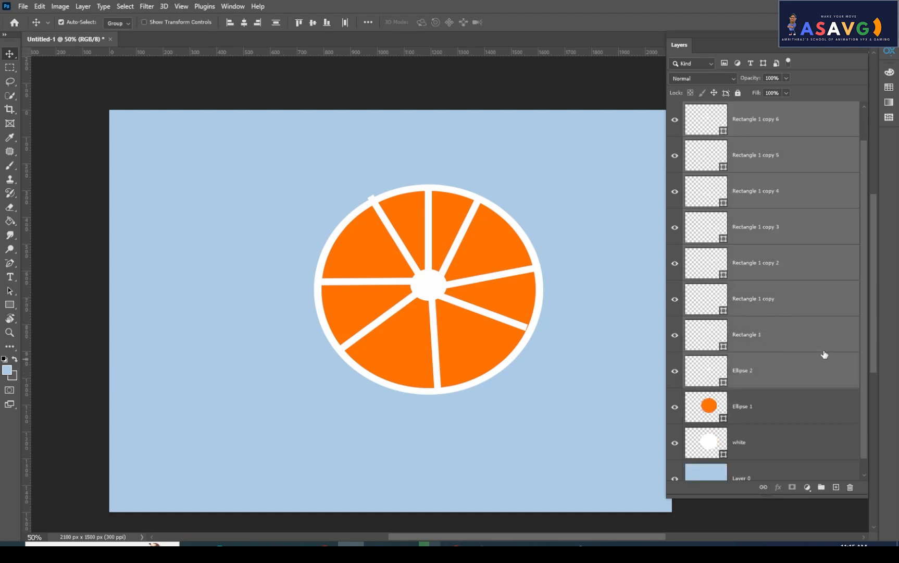
{"action": "left_click", "coordinate": [774, 418], "text": "shift"}
{"action": "left_click", "coordinate": [761, 448], "text": "shift"}
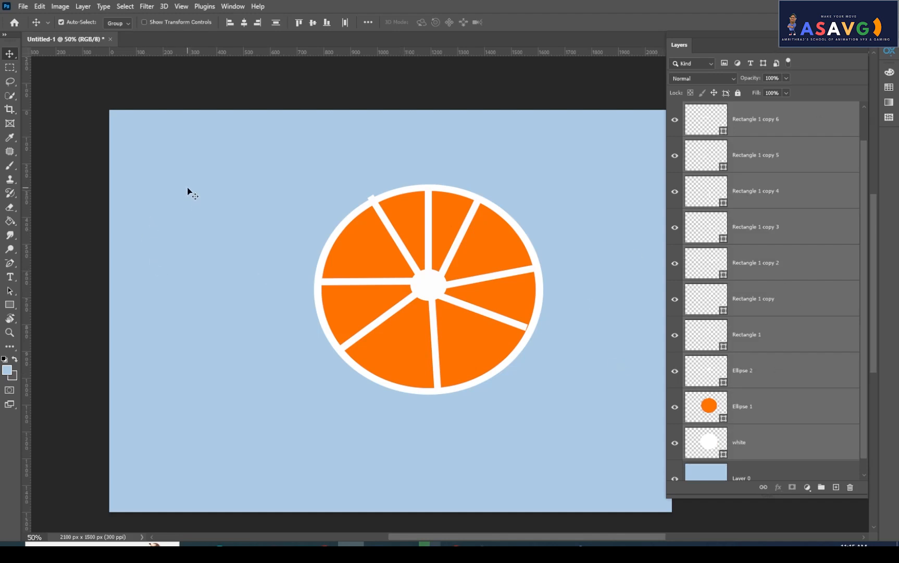
{"action": "key", "text": "ctrl"}
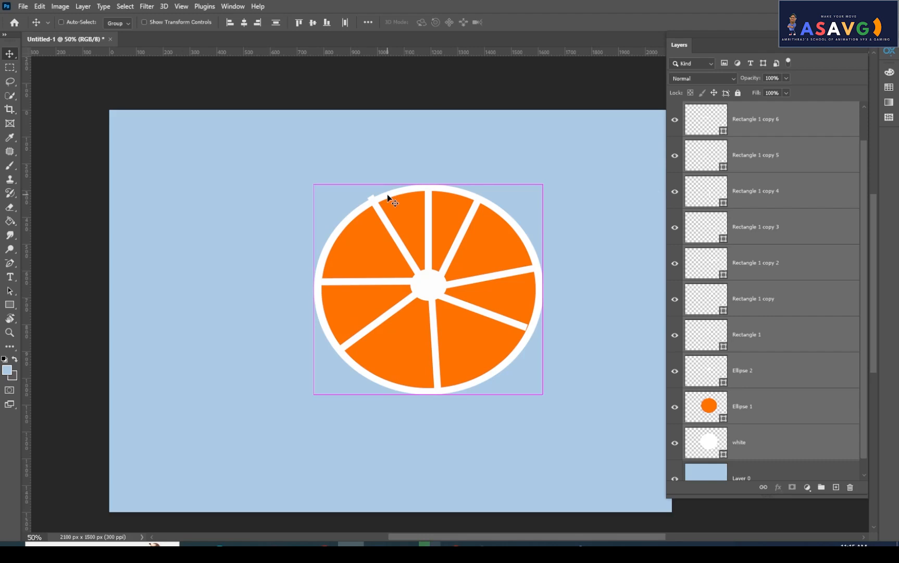
{"action": "key", "text": "ctrl+e"}
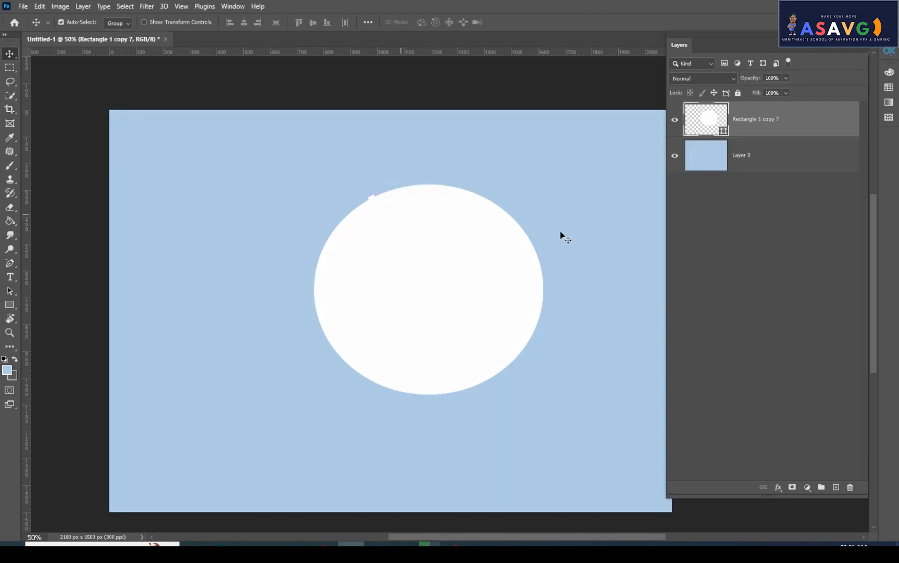
{"action": "key", "text": "ctrl+z"}
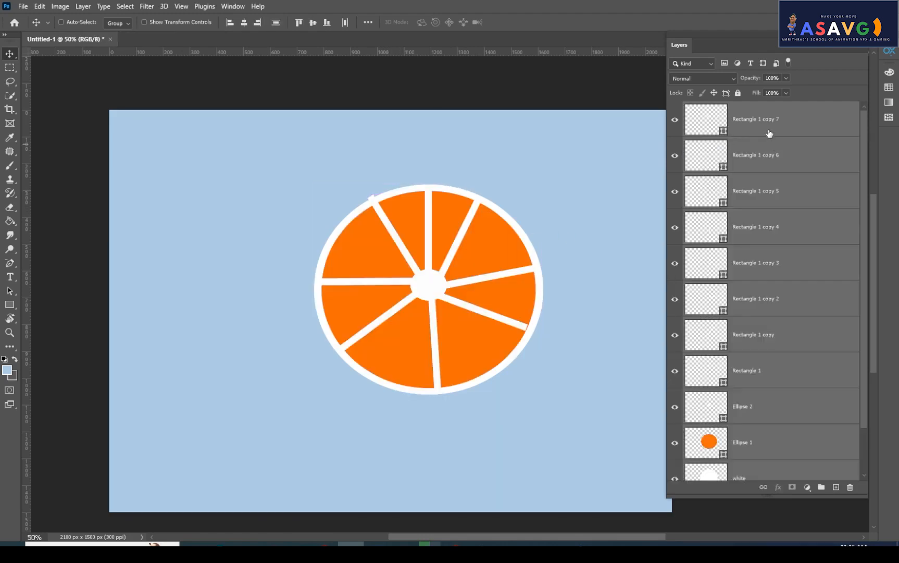
Try grouping the selected slice layers, then merging them instead, and undo both attempts.
{"action": "key", "text": "ctrl+g"}
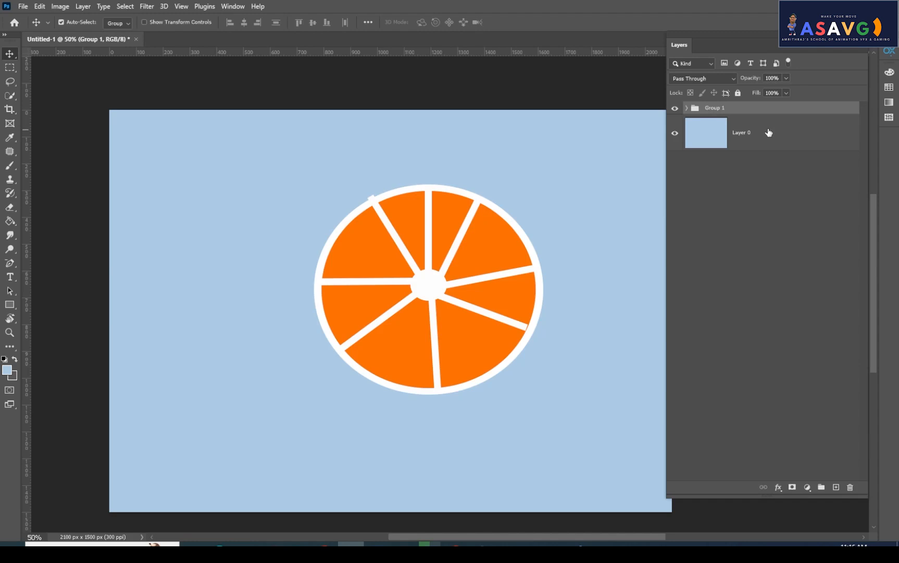
{"action": "key", "text": "ctrl+z"}
{"action": "key", "text": "ctrl+e"}
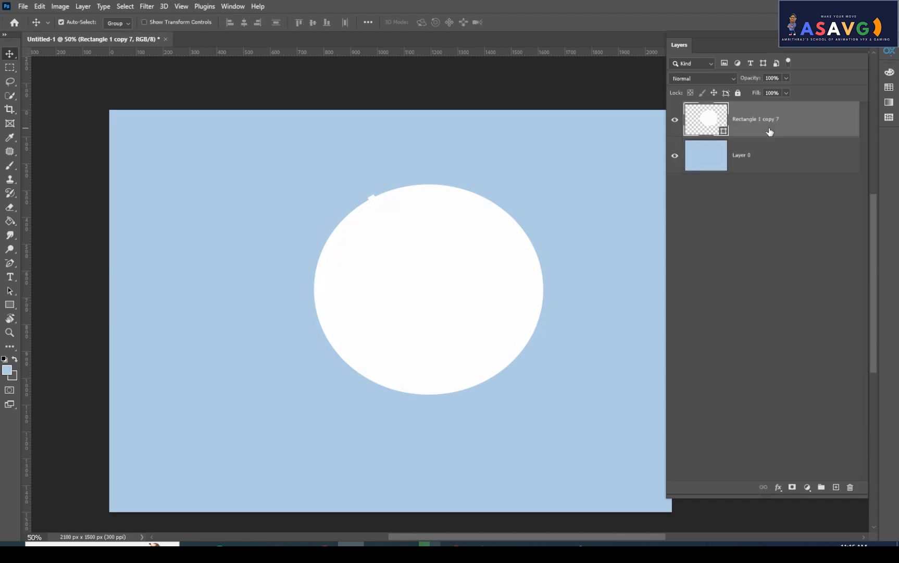
{"action": "key", "text": "ctrl+z"}
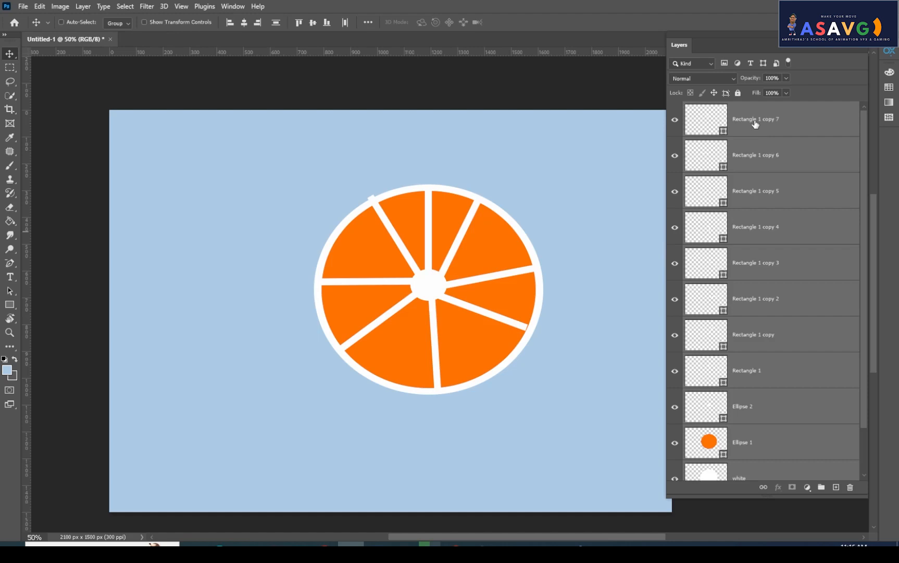
Group the slice layers, commit a free transform without changes, and ungroup them.
{"action": "key", "text": "ctrl+g"}
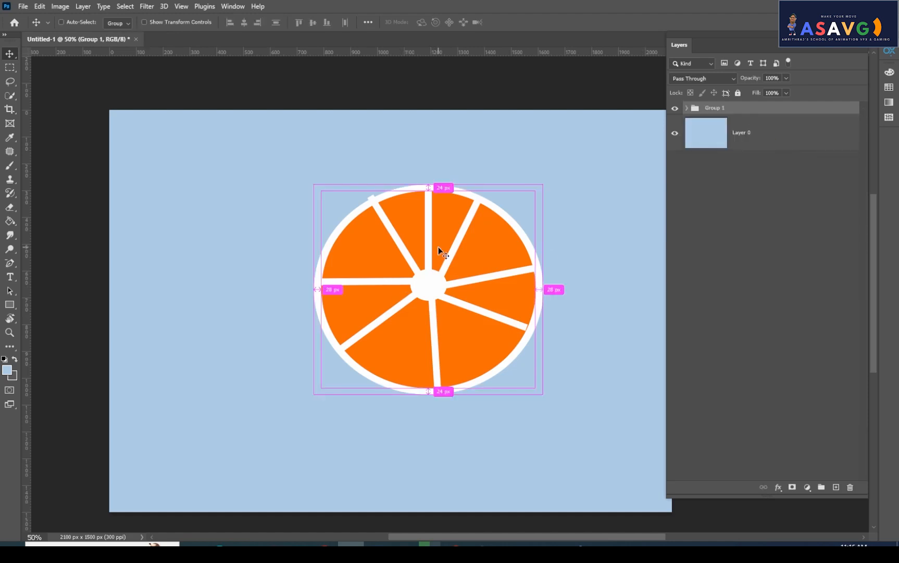
{"action": "key", "text": "ctrl+t"}
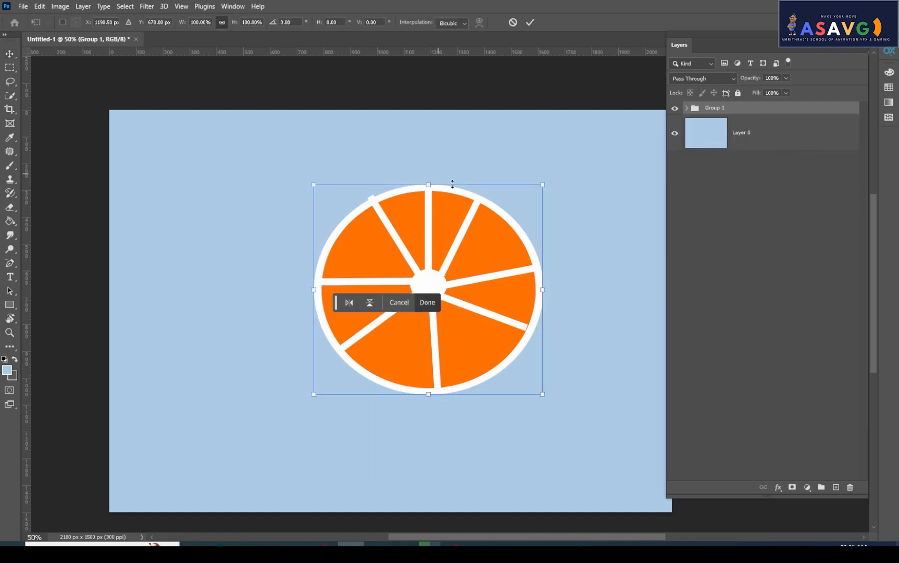
{"action": "key", "text": "Return"}
{"action": "key", "text": "ctrl"}
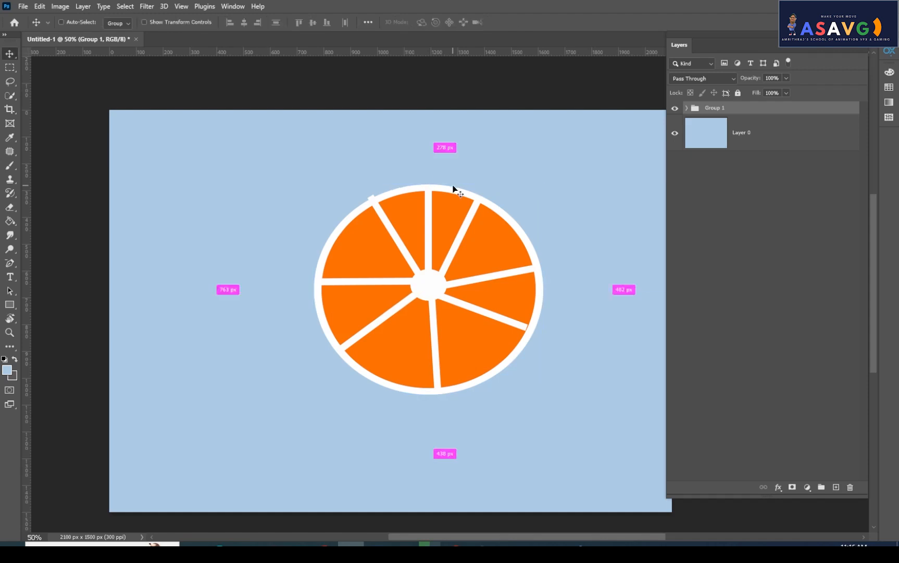
{"action": "key", "text": "ctrl+shift+g"}
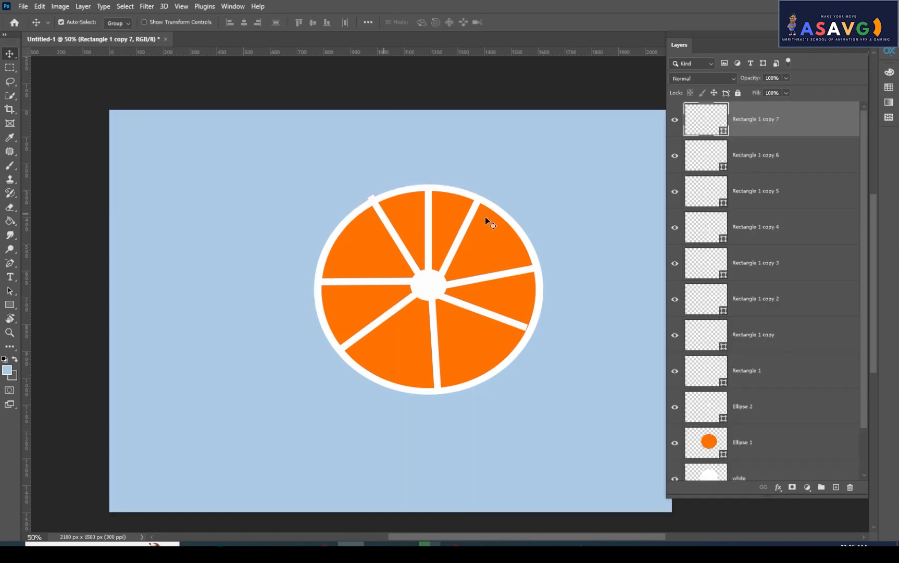
Try to rasterize the Rectangle 1 copy 6 layer.
{"action": "right_click", "coordinate": [773, 167]}
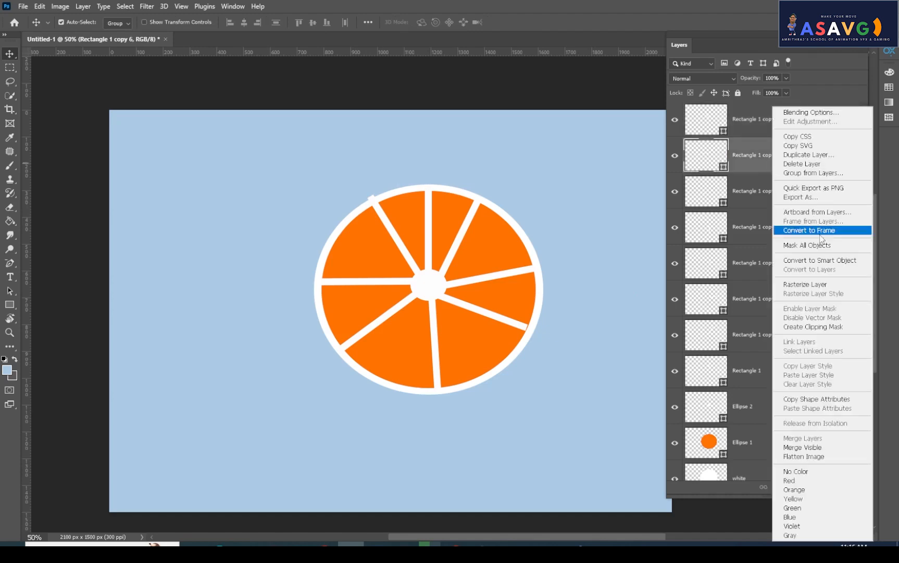
{"action": "left_click", "coordinate": [812, 285]}
{"action": "key", "text": "ctrl"}
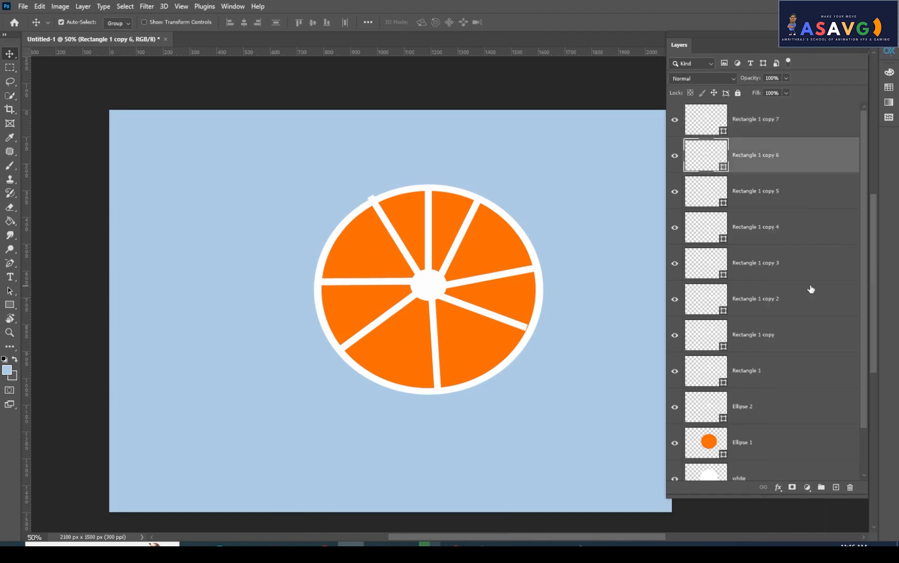
Shorten the upper-left bar at its outer end so it stays within the white rim.
{"action": "left_click", "coordinate": [384, 213], "text": "ctrl"}
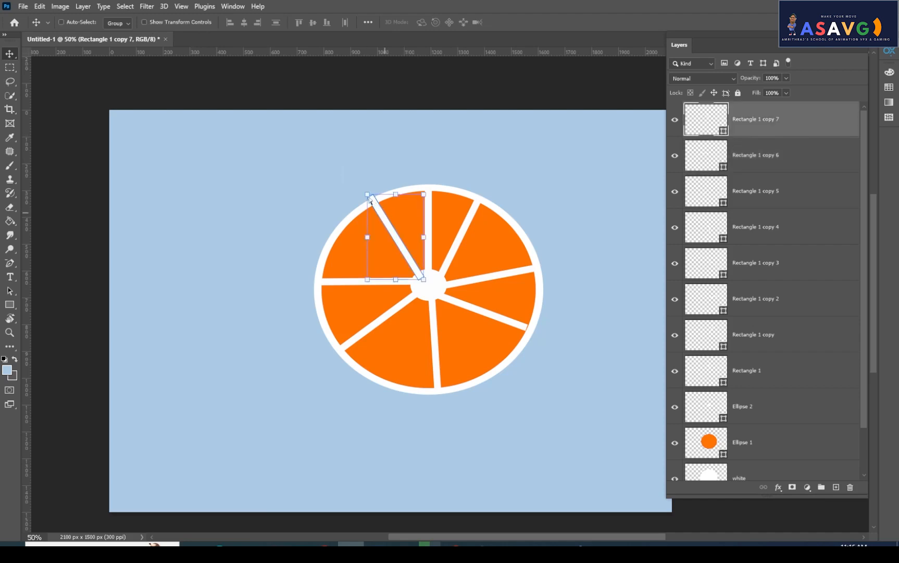
{"action": "left_click_drag", "start_coordinate": [368, 194], "coordinate": [371, 199]}
{"action": "key", "text": "Return"}
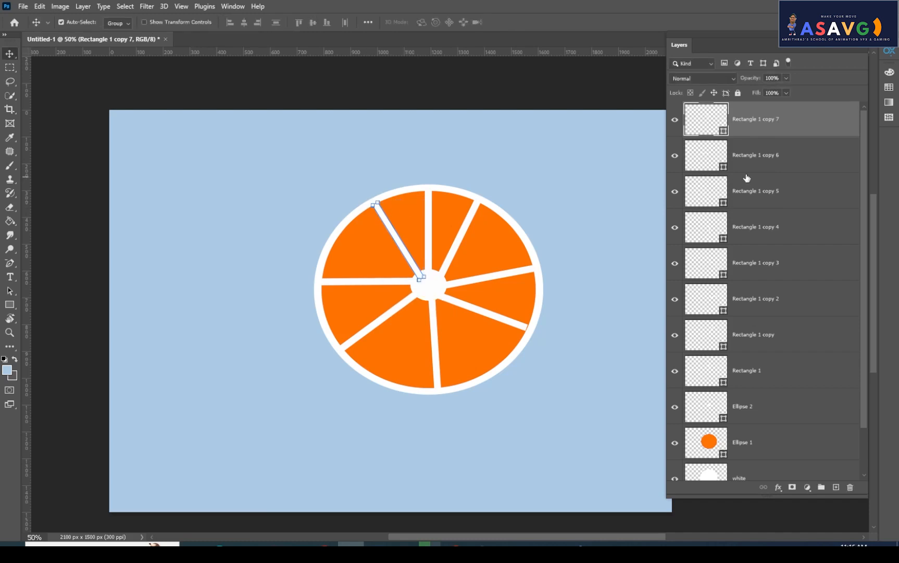
Group all slice layers, from the white ellipse up to the topmost bar, leaving the background layer out.
{"action": "key", "text": "alt+comma"}
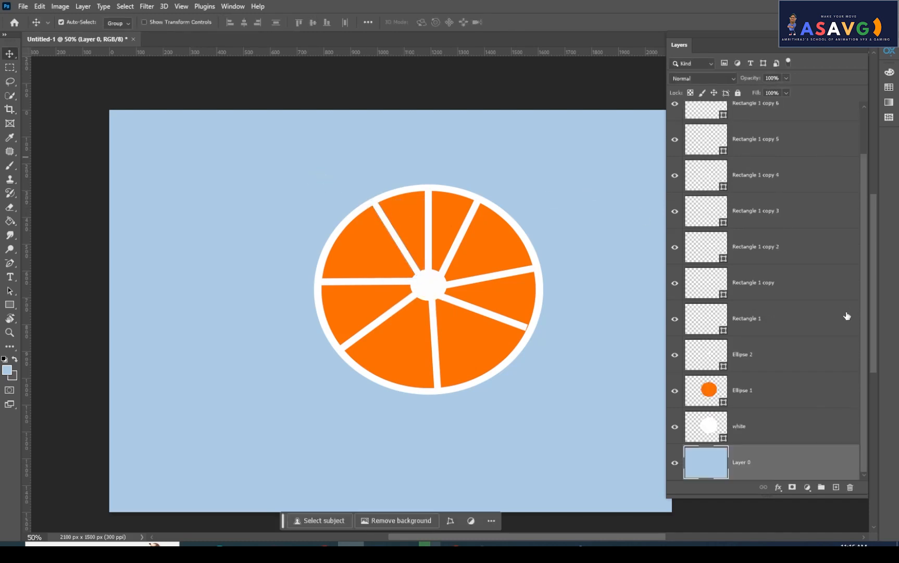
{"action": "left_click", "coordinate": [780, 440]}
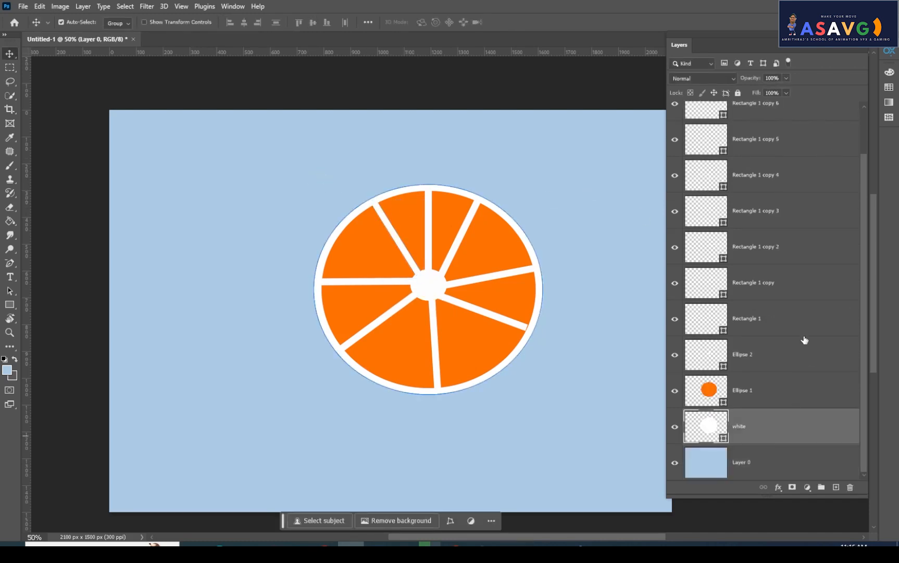
{"action": "scroll", "coordinate": [805, 339], "scroll_direction": "up", "scroll_amount": 2}
{"action": "left_click", "coordinate": [790, 134], "text": "shift"}
{"action": "key", "text": "ctrl+g"}
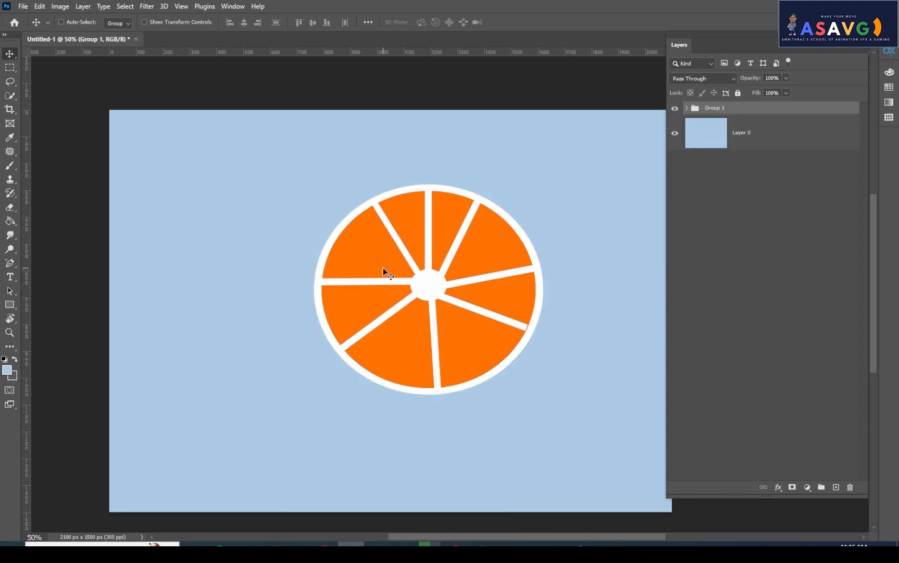
Squash the slice group horizontally to about 49% width, keeping its height and right edge fixed.
{"action": "key", "text": "ctrl+t"}
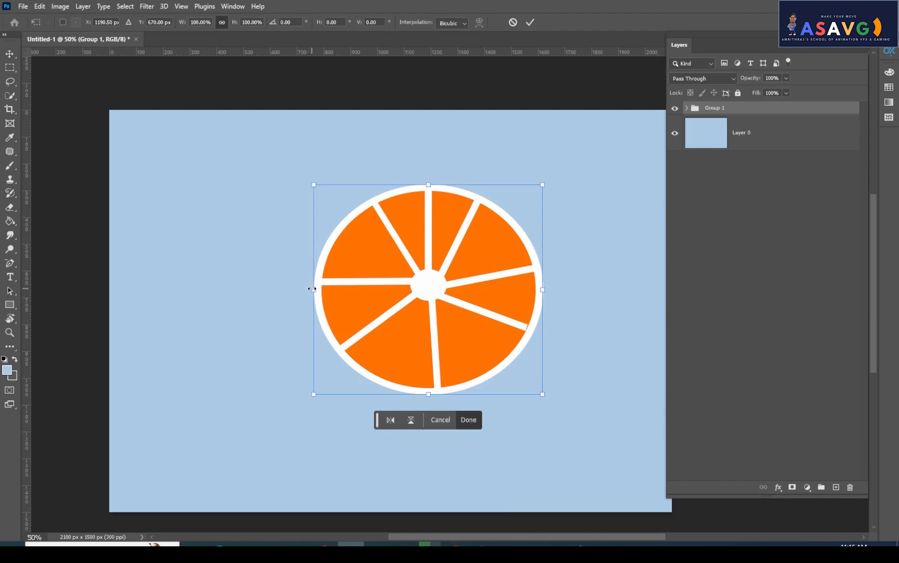
{"action": "left_click_drag", "start_coordinate": [313, 289], "coordinate": [430, 283]}
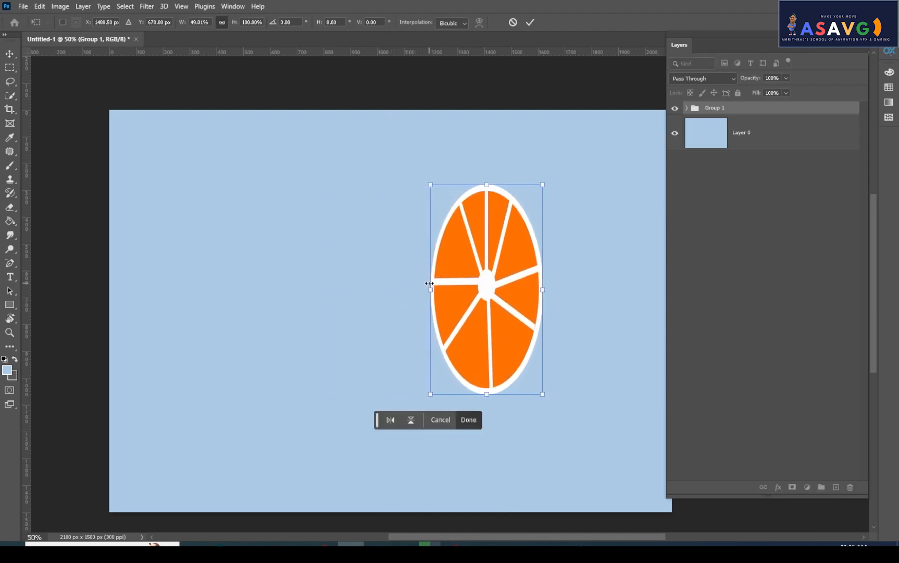
{"action": "key", "text": "Return"}
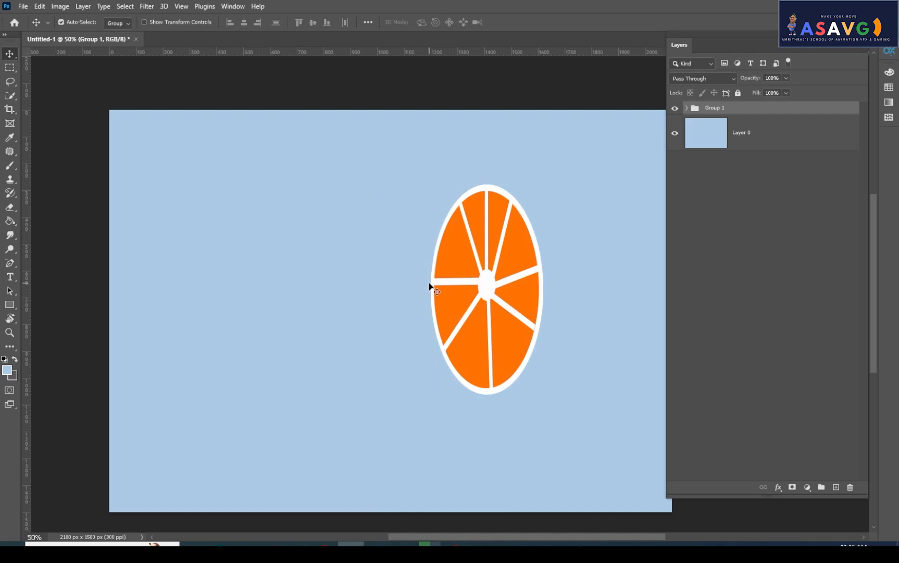
Draw a blue circle about 727 px in diameter to the left of the slice with the Ellipse tool.
{"action": "left_click", "coordinate": [9, 304]}
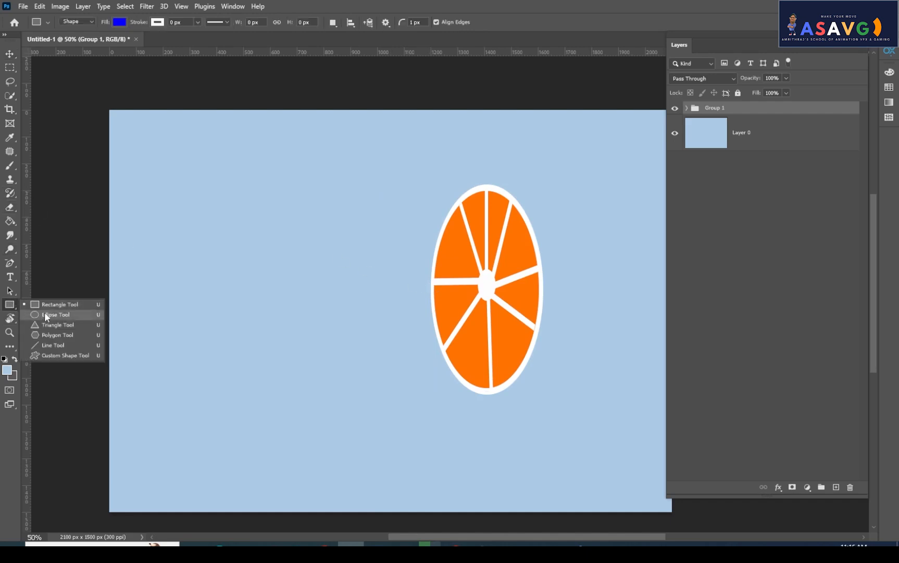
{"action": "left_click", "coordinate": [47, 315]}
{"action": "left_click_drag", "start_coordinate": [129, 193], "coordinate": [323, 388]}
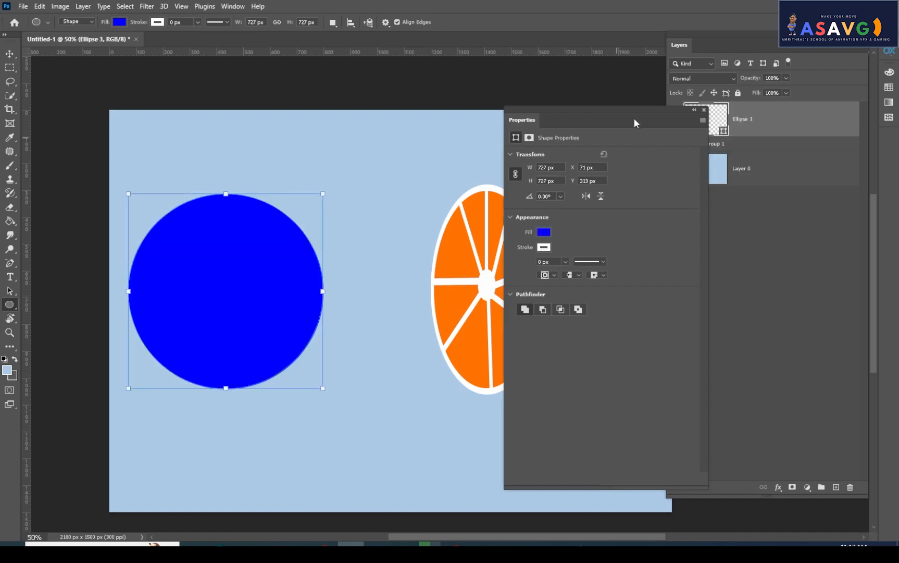
{"action": "left_click", "coordinate": [704, 109]}
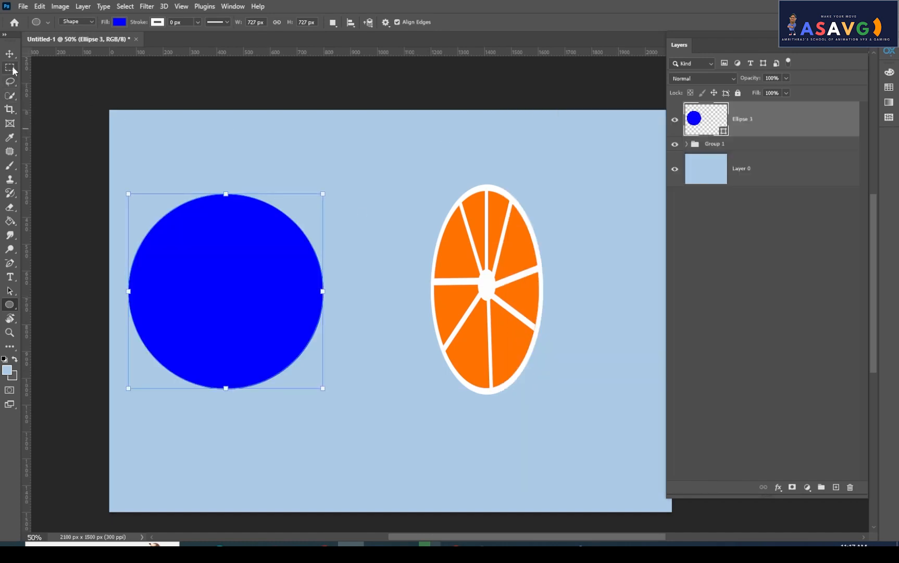
Set the foreground color to the slice's orange, ff7200, by sampling one of its segments.
{"action": "key", "text": "m"}
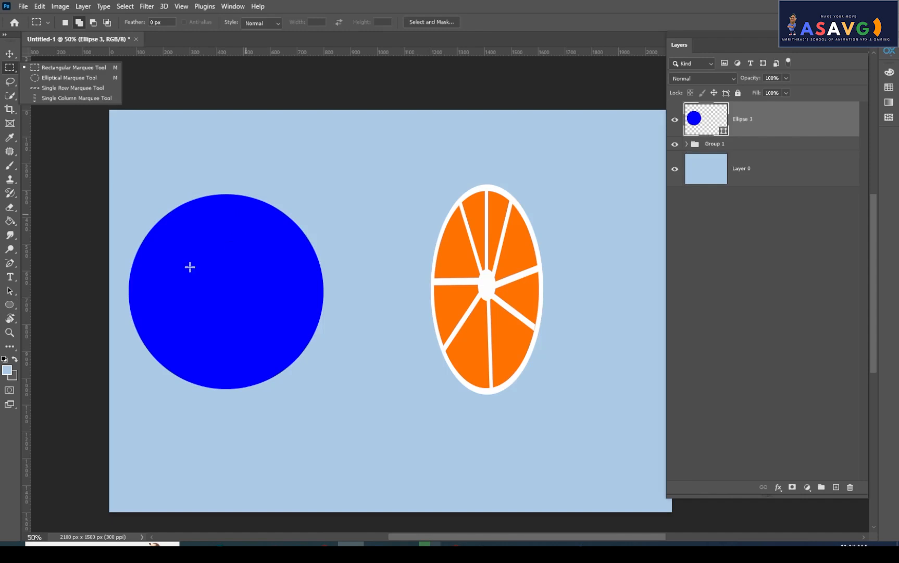
{"action": "left_click", "coordinate": [7, 371]}
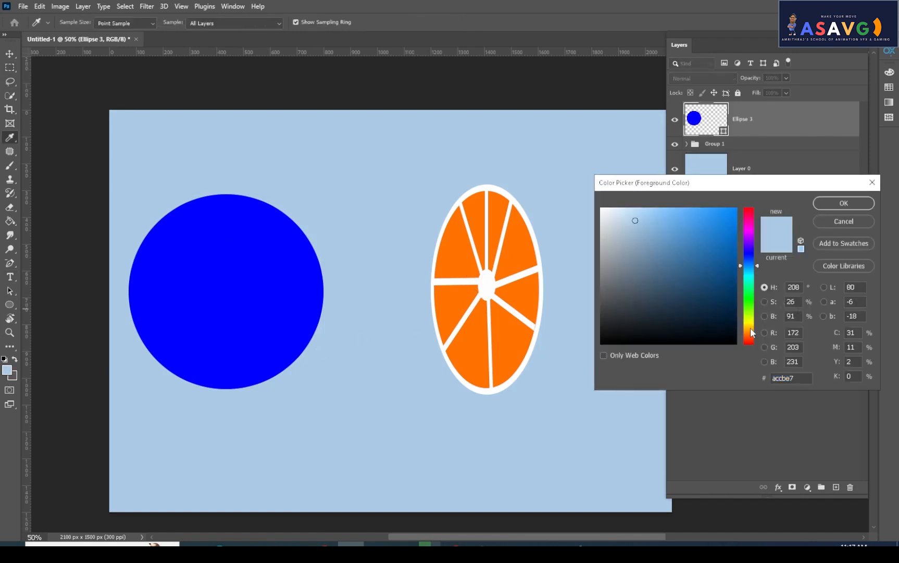
{"action": "left_click", "coordinate": [465, 291]}
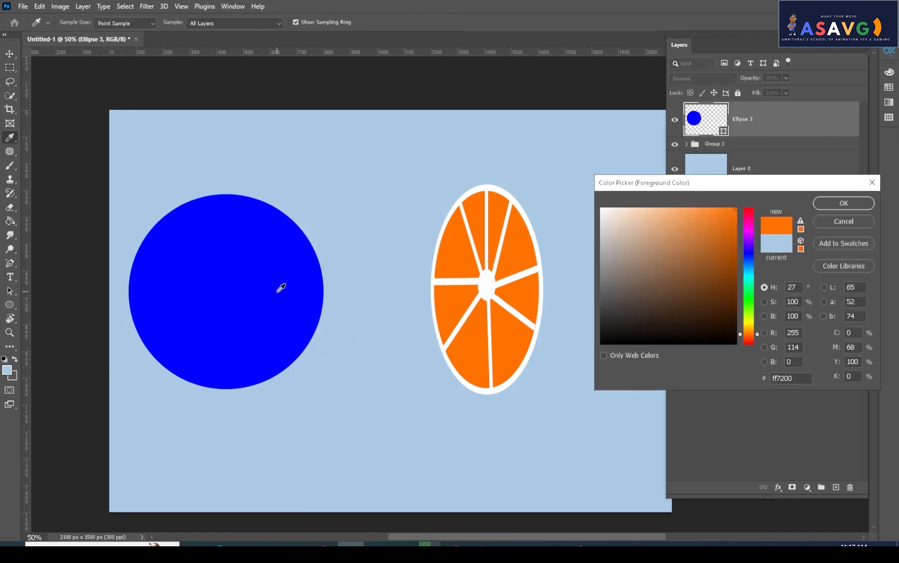
{"action": "left_click", "coordinate": [288, 293]}
{"action": "left_click", "coordinate": [462, 299]}
{"action": "left_click", "coordinate": [840, 204]}
{"action": "key", "text": "m"}
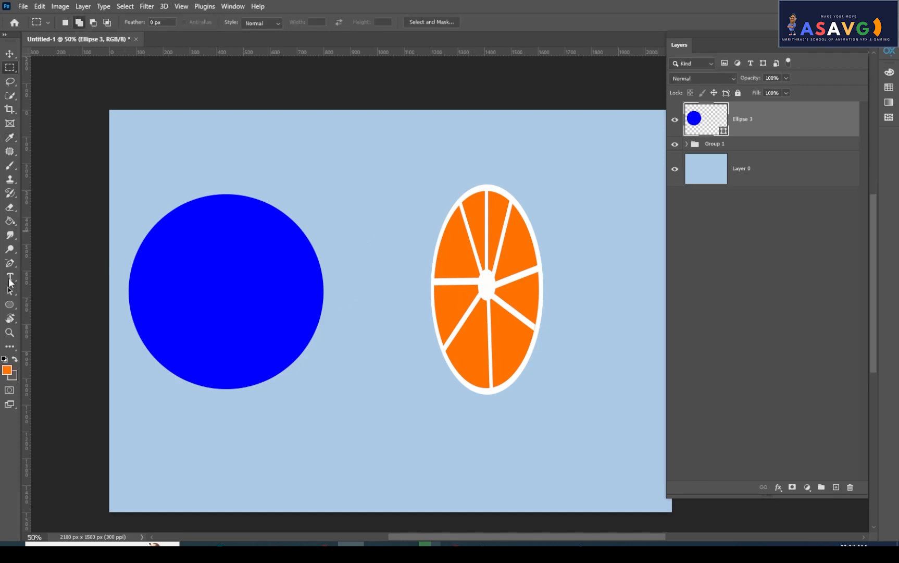
Rasterize the blue circle and fill it with the orange foreground color using the Paint Bucket tool.
{"action": "left_click", "coordinate": [10, 221]}
{"action": "left_click", "coordinate": [40, 232]}
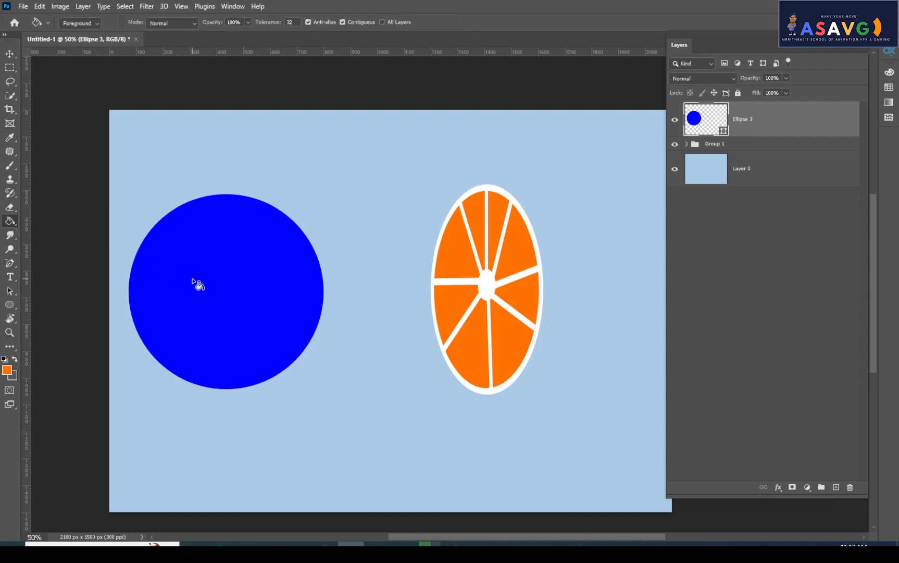
{"action": "left_click", "coordinate": [195, 283]}
{"action": "left_click", "coordinate": [405, 206]}
{"action": "left_click", "coordinate": [208, 280]}
Cut away the right half of the orange circle using a rectangular marquee selection, and clear the selection.
{"action": "left_click", "coordinate": [9, 54]}
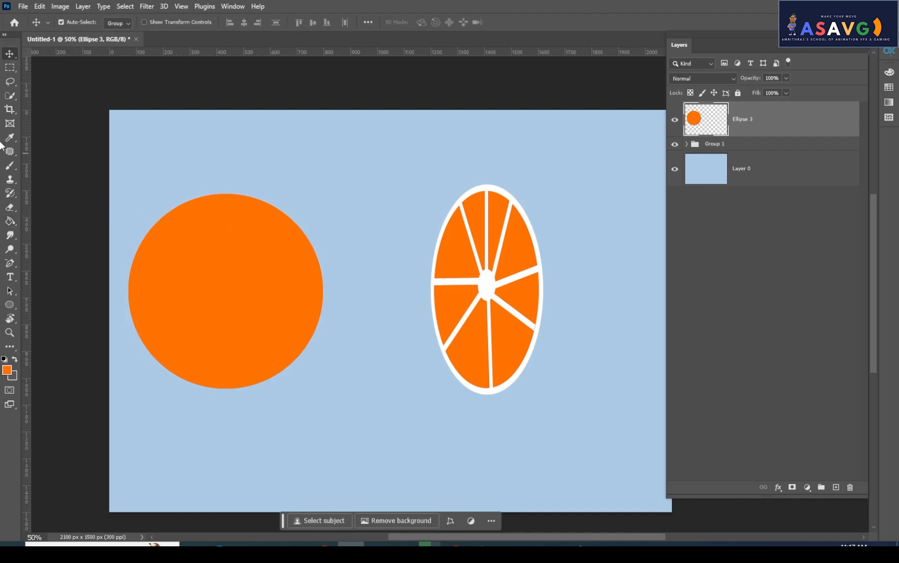
{"action": "left_click", "coordinate": [11, 69]}
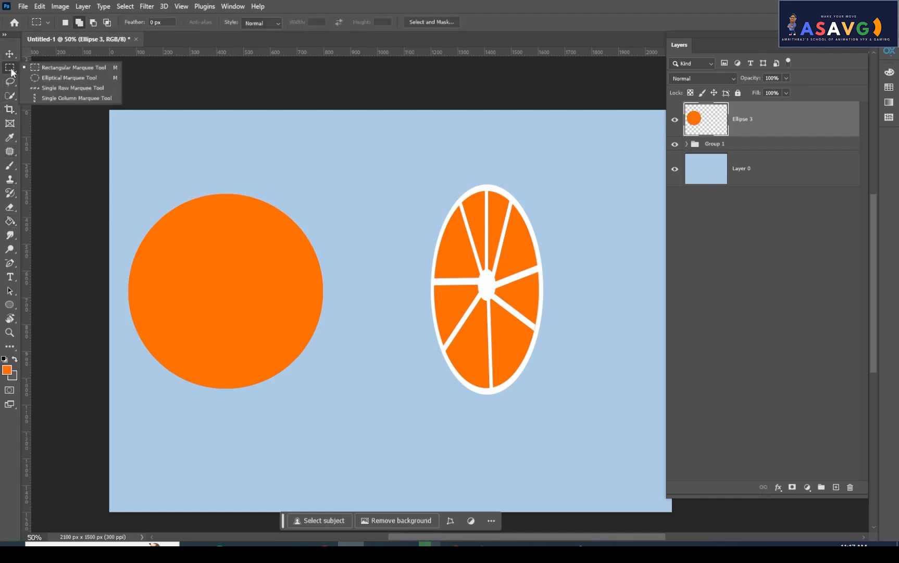
{"action": "left_click", "coordinate": [151, 94]}
{"action": "left_click_drag", "start_coordinate": [222, 155], "coordinate": [340, 405]}
{"action": "key", "text": "Delete"}
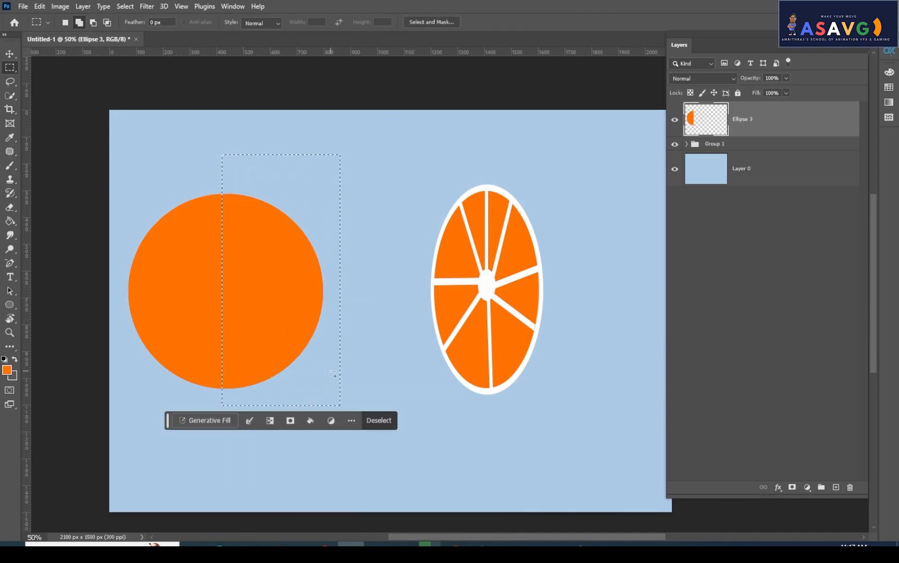
{"action": "key", "text": "ctrl+d"}
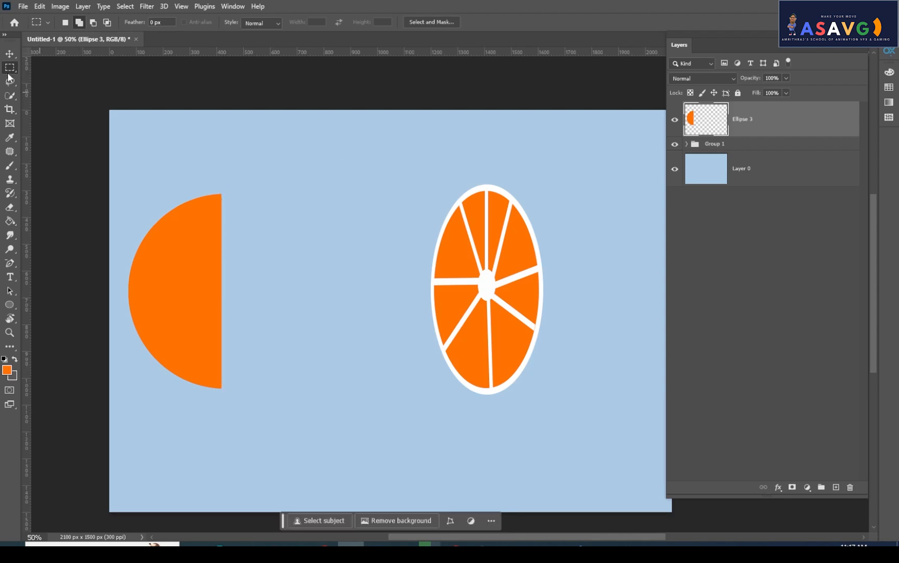
Move the orange half circle against the slice's left side and place its layer below Group 1.
{"action": "key", "text": "v"}
{"action": "left_click_drag", "start_coordinate": [167, 298], "coordinate": [385, 299]}
{"action": "left_click_drag", "start_coordinate": [661, 146], "coordinate": [662, 146]}
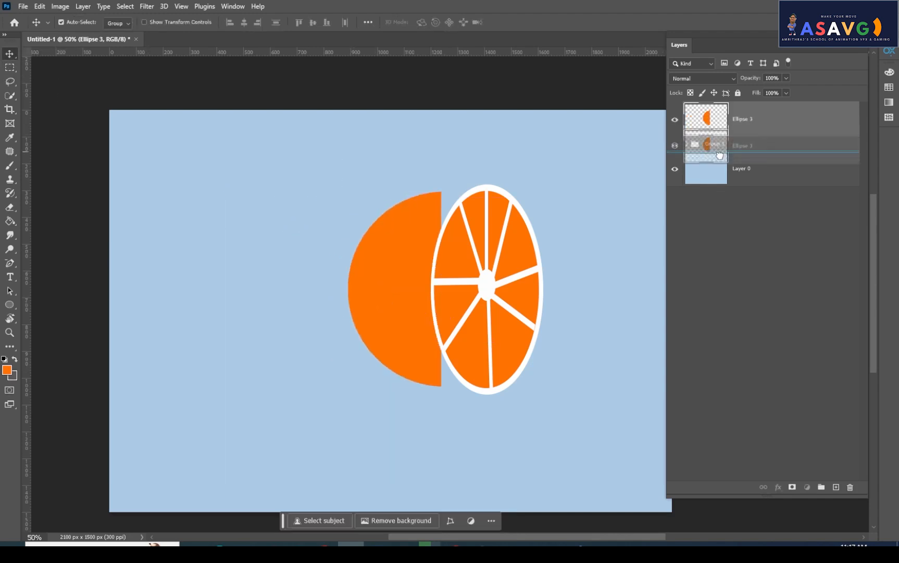
{"action": "key", "text": "ctrl+bracketleft"}
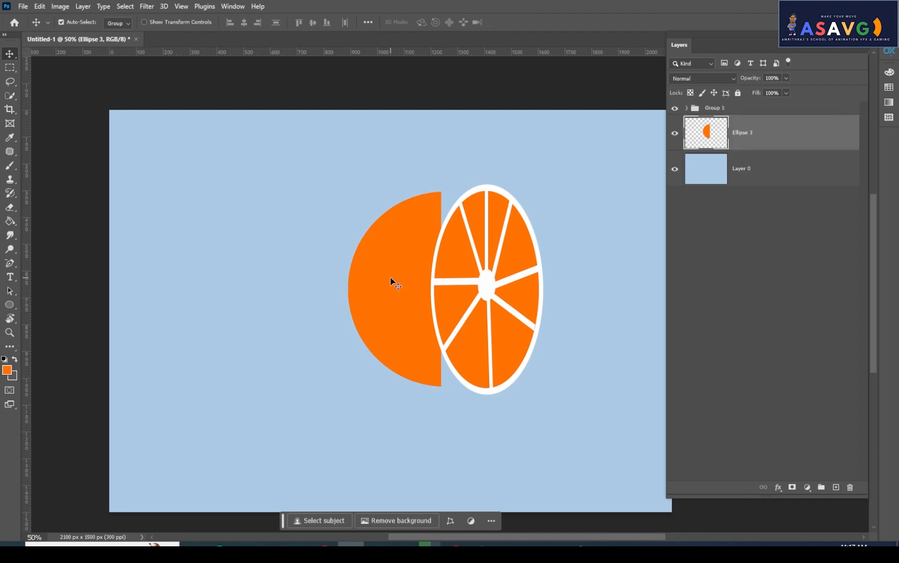
Enlarge the orange half circle proportionally to about 105% with Free Transform.
{"action": "key", "text": "ctrl+t"}
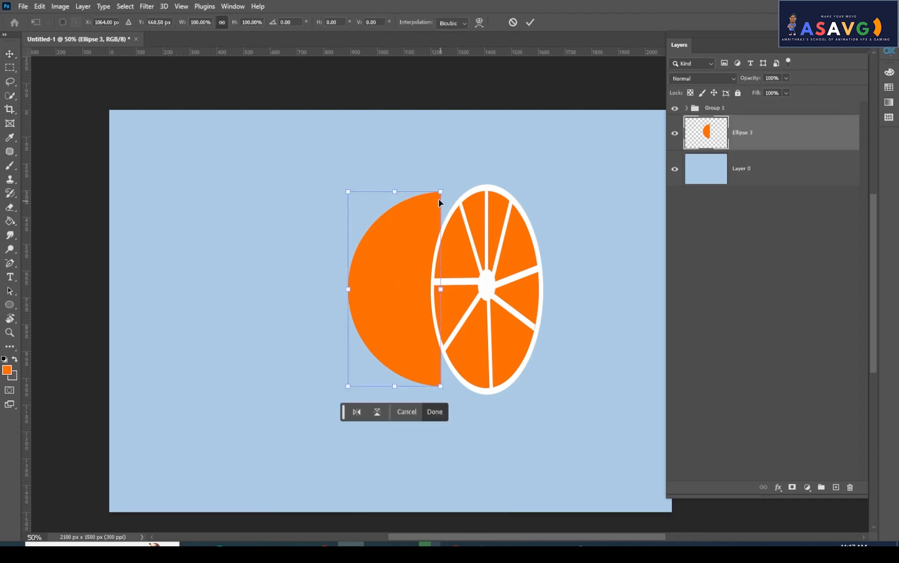
{"action": "left_click_drag", "start_coordinate": [440, 193], "coordinate": [449, 185]}
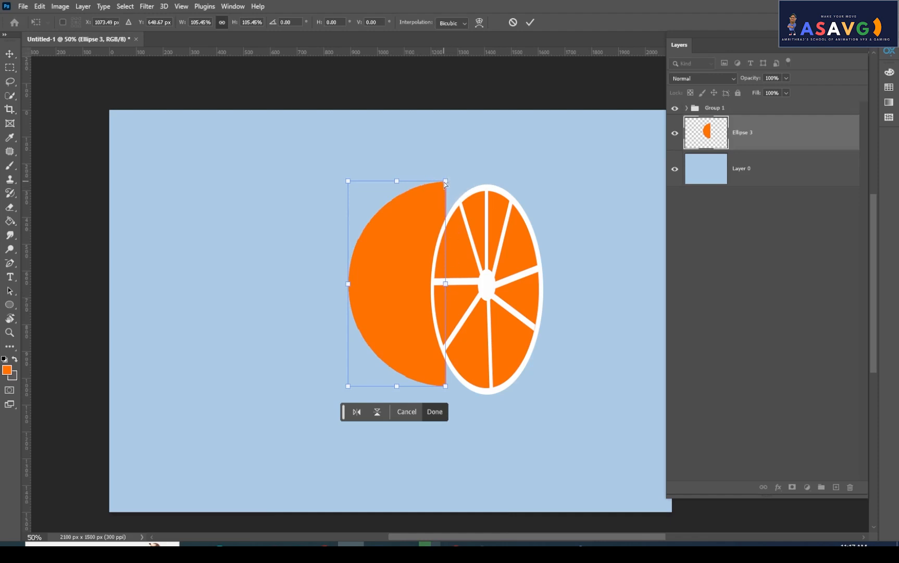
{"action": "left_click_drag", "start_coordinate": [446, 183], "coordinate": [490, 191]}
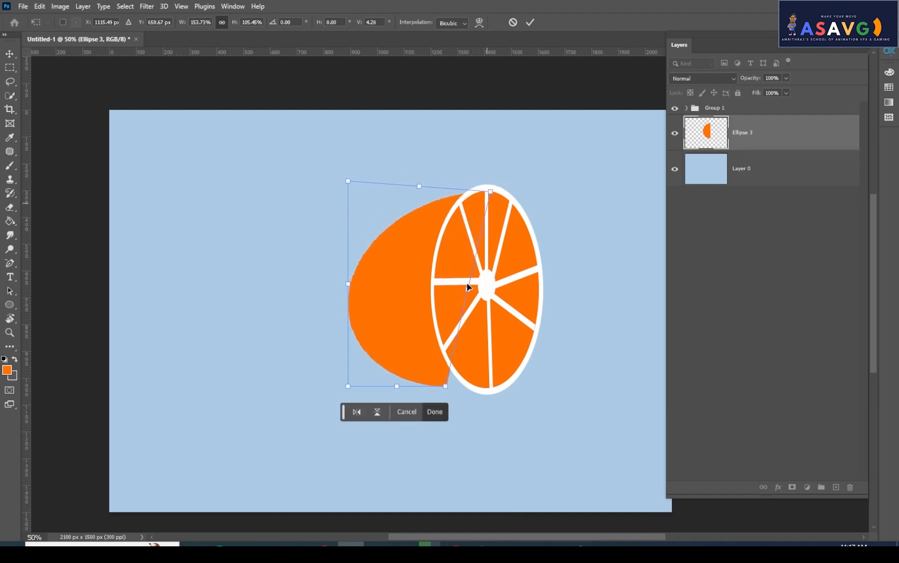
{"action": "left_click_drag", "start_coordinate": [446, 386], "coordinate": [482, 389]}
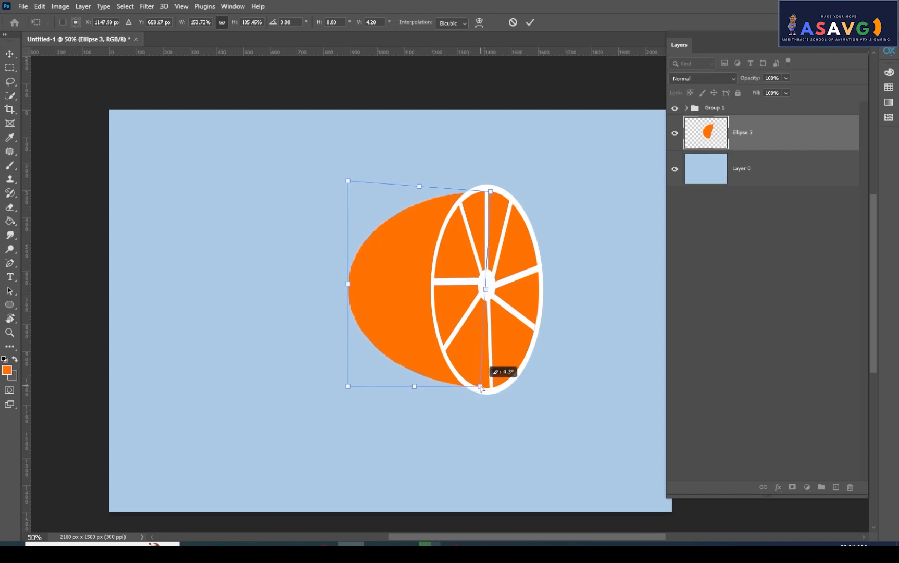
{"action": "key", "text": "ctrl+z"}
{"action": "key", "text": "ctrl+z"}
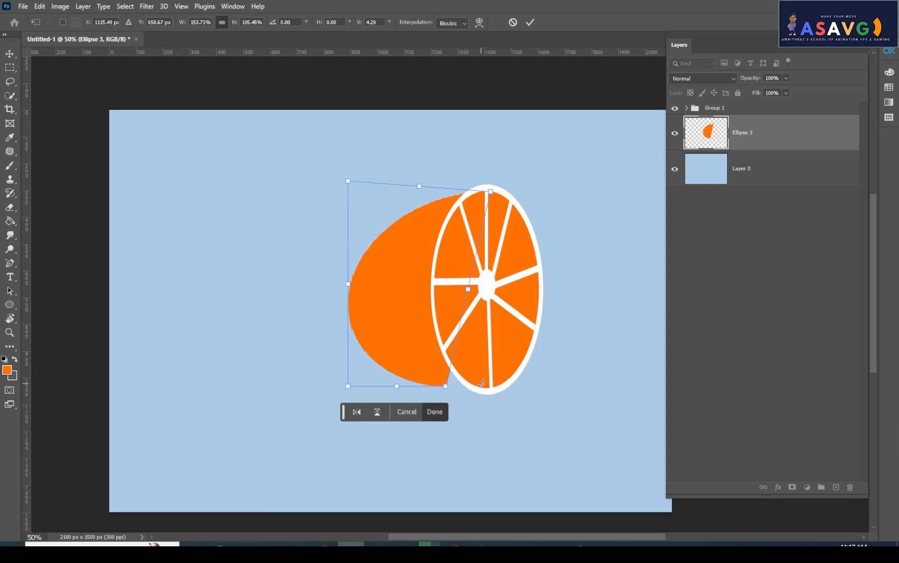
Distort the half circle's lower cut corner behind the slice, scale its height to about 103.5%, and apply the transform.
{"action": "left_click_drag", "start_coordinate": [446, 387], "coordinate": [477, 385]}
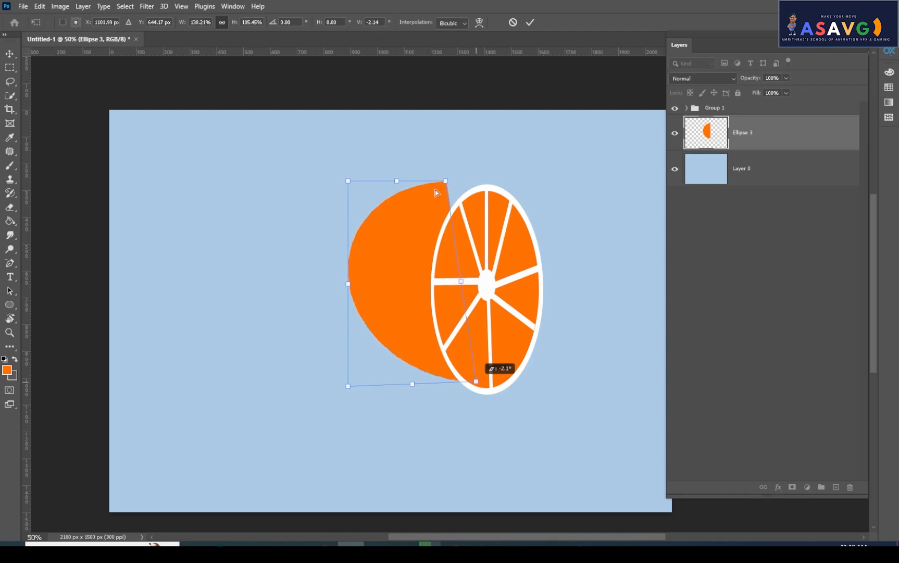
{"action": "left_click_drag", "start_coordinate": [446, 181], "coordinate": [443, 186]}
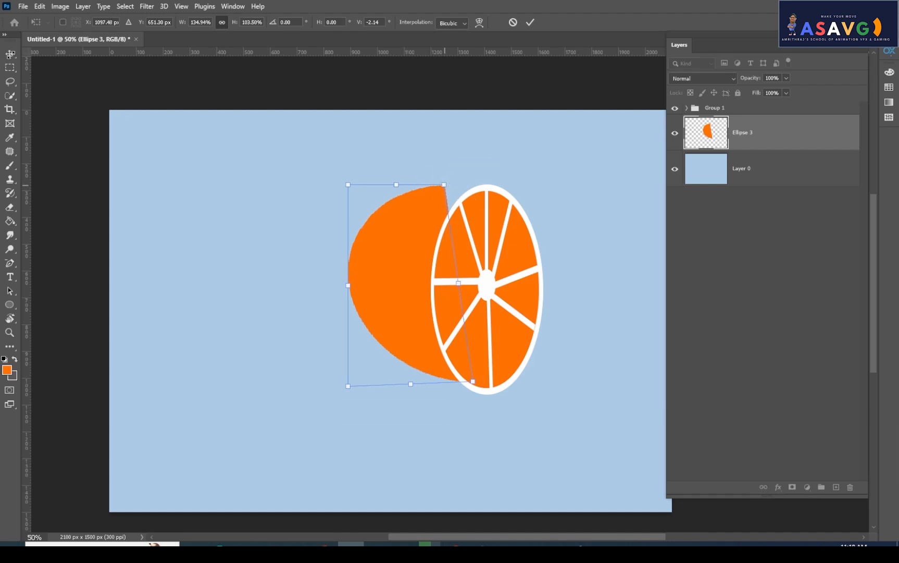
{"action": "left_click", "coordinate": [9, 53]}
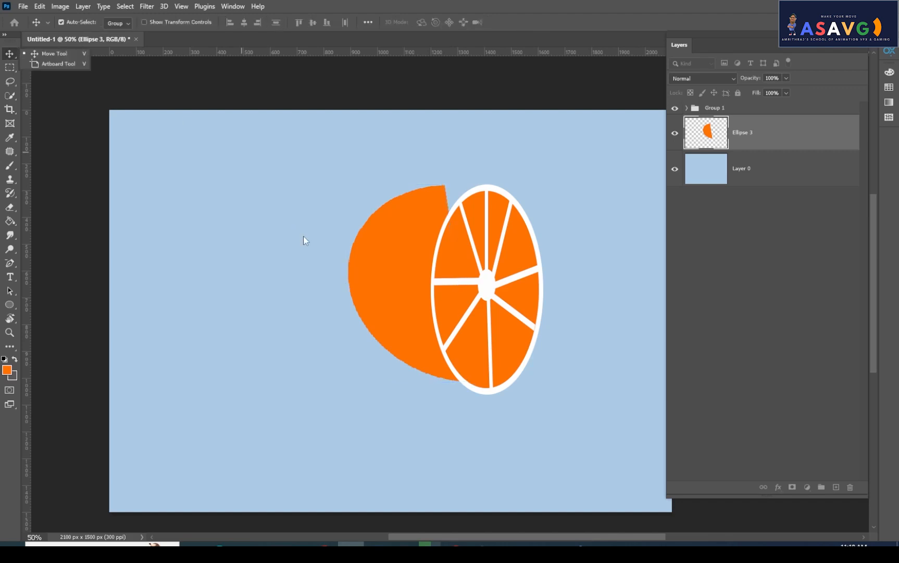
Distort the orange half's right corners to stretch its cut edge behind the slice, shift it slightly down and right, and apply.
{"action": "key", "text": "ctrl+t"}
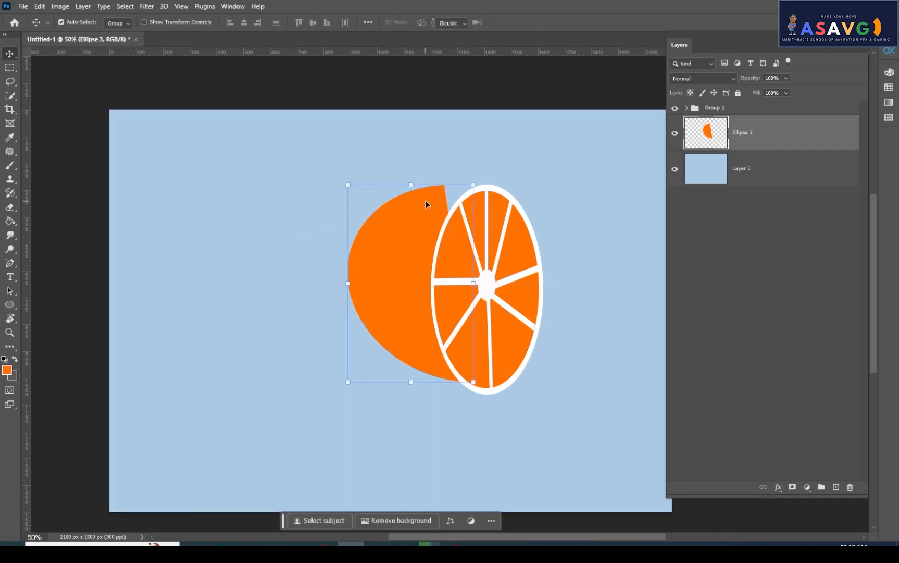
{"action": "left_click_drag", "start_coordinate": [473, 185], "coordinate": [543, 183]}
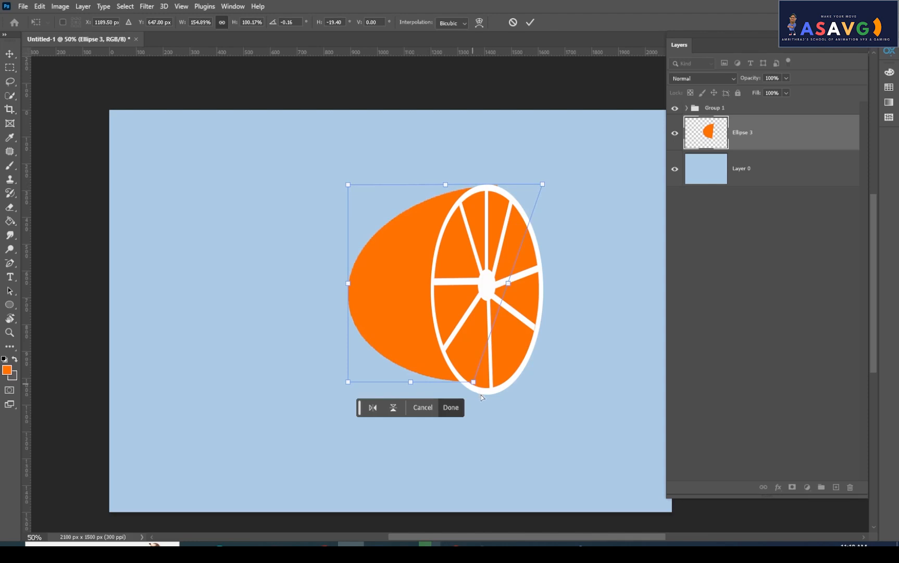
{"action": "left_click_drag", "start_coordinate": [473, 381], "coordinate": [476, 390]}
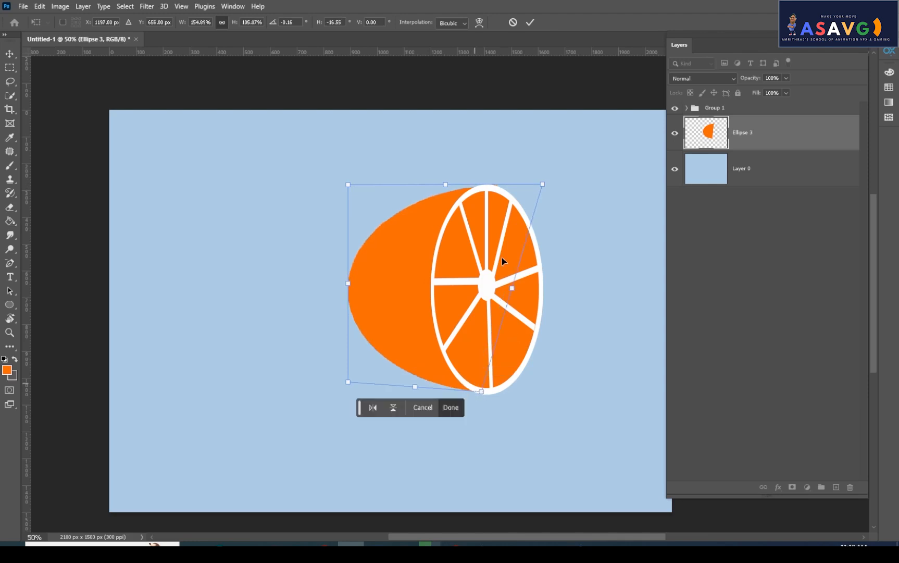
{"action": "left_click_drag", "start_coordinate": [502, 258], "coordinate": [506, 264]}
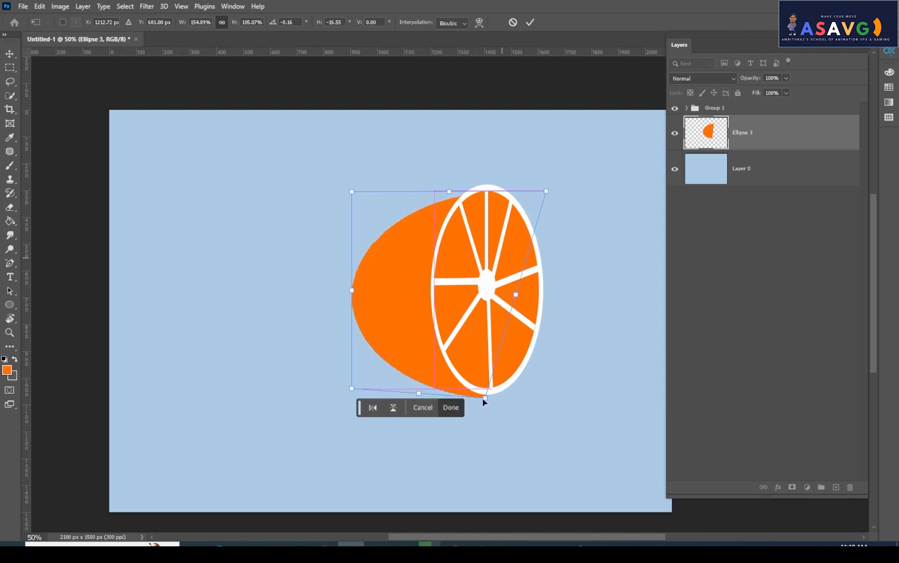
{"action": "key", "text": "Return"}
Move the orange half and the light blue background layer slightly up together.
{"action": "left_click_drag", "start_coordinate": [486, 399], "coordinate": [487, 390]}
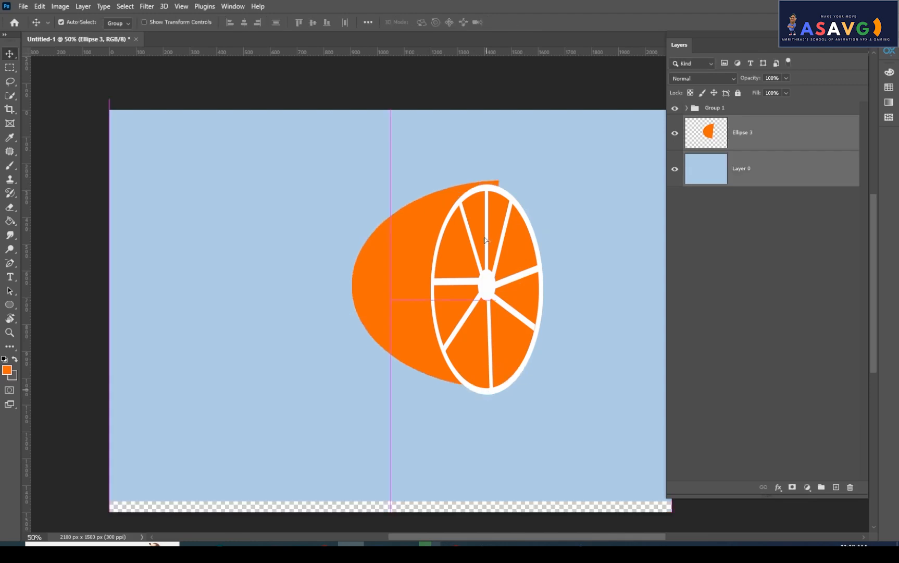
{"action": "key", "text": "ctrl+t"}
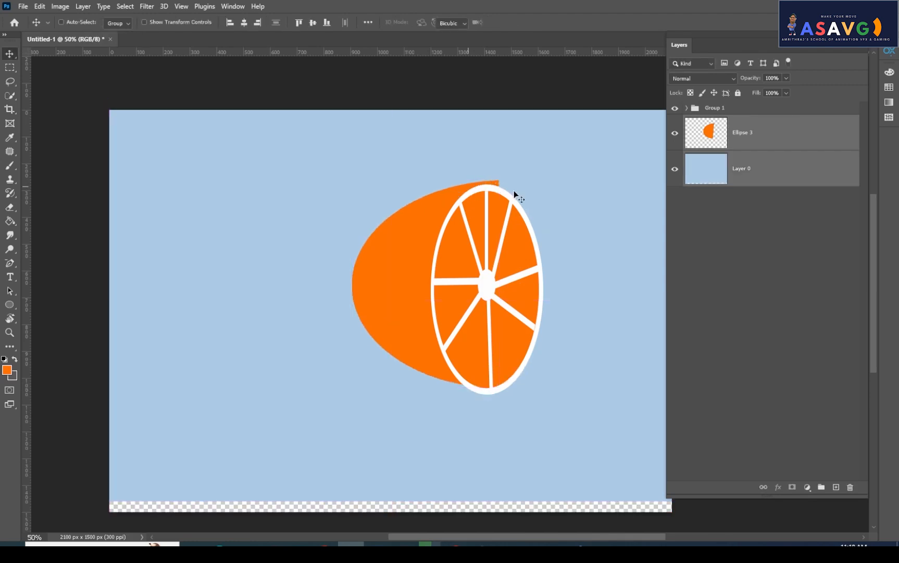
Distort only the orange half's two right corners slightly downward so its edges tuck behind the slice's rim, and apply.
{"action": "left_click", "coordinate": [751, 129]}
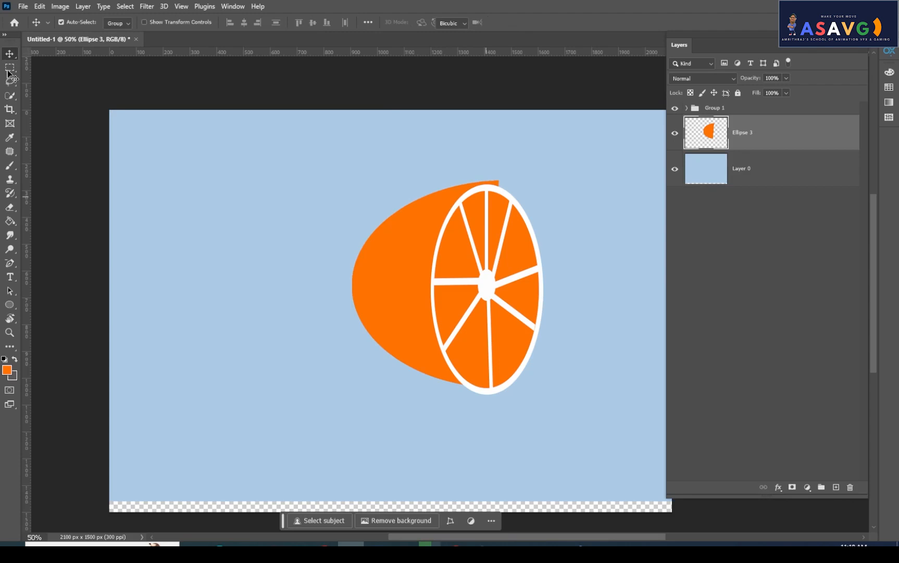
{"action": "key", "text": "ctrl+t"}
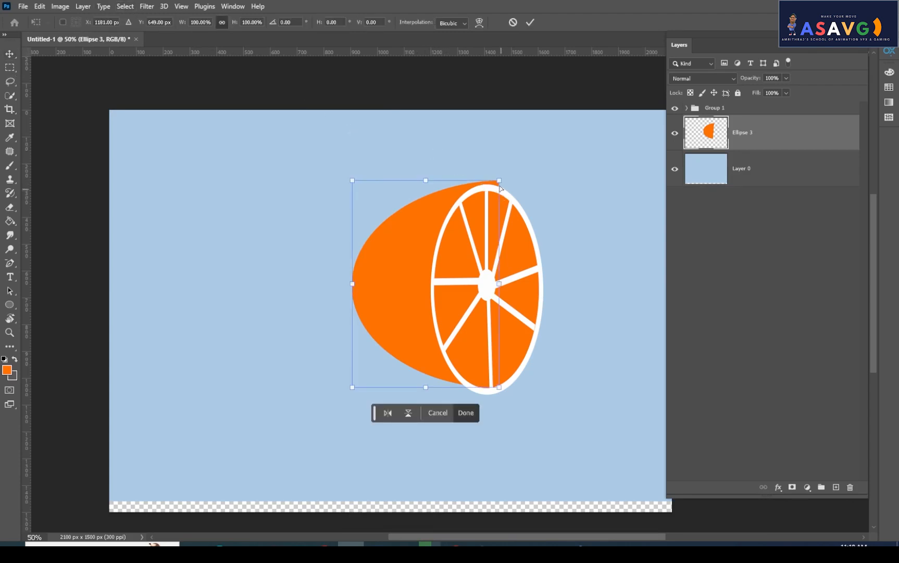
{"action": "mouse_move", "coordinate": [502, 183]}
{"action": "left_mouse_down"}
{"action": "mouse_move", "coordinate": [502, 198]}
{"action": "mouse_move", "coordinate": [505, 188]}
{"action": "left_mouse_up"}
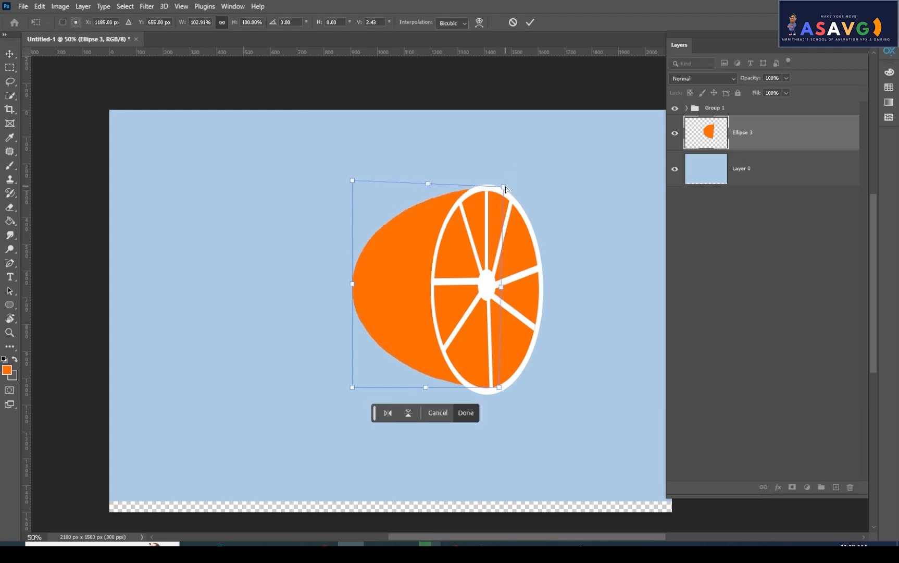
{"action": "left_click_drag", "start_coordinate": [498, 387], "coordinate": [500, 395]}
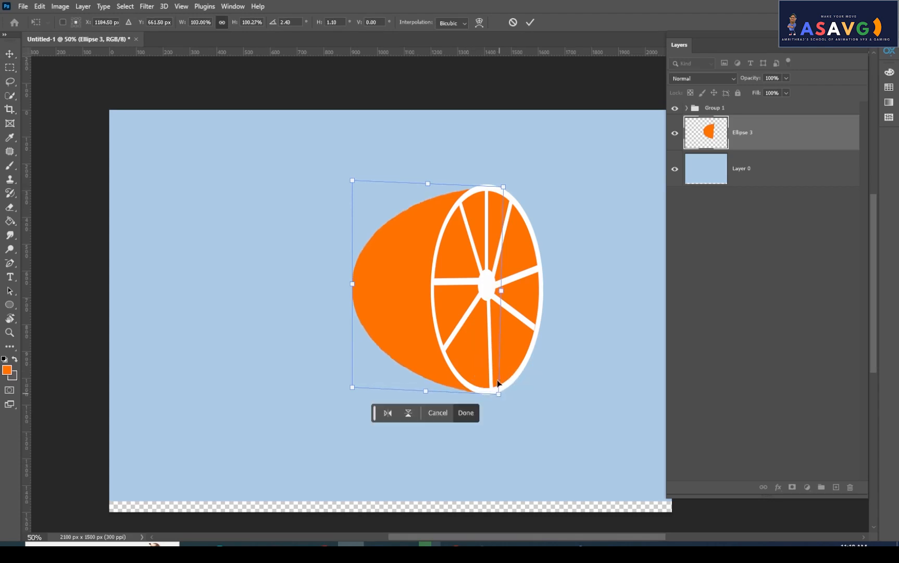
{"action": "left_click_drag", "start_coordinate": [503, 191], "coordinate": [503, 188]}
{"action": "key", "text": "Return"}
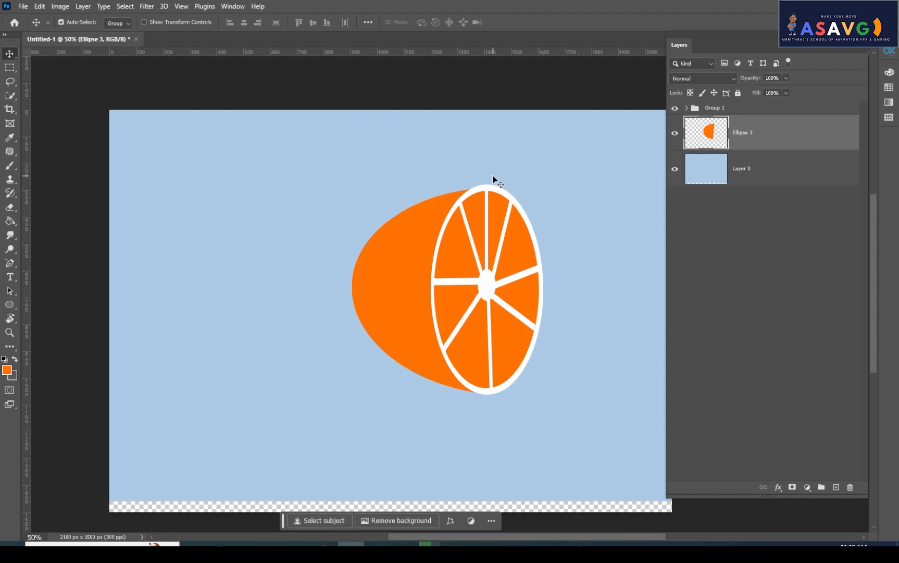
Add a new layer directly above the background and draw a flat ellipse about 873 × 143 px below the orange.
{"action": "left_click", "coordinate": [836, 487]}
{"action": "left_click_drag", "start_coordinate": [680, 133], "coordinate": [703, 192]}
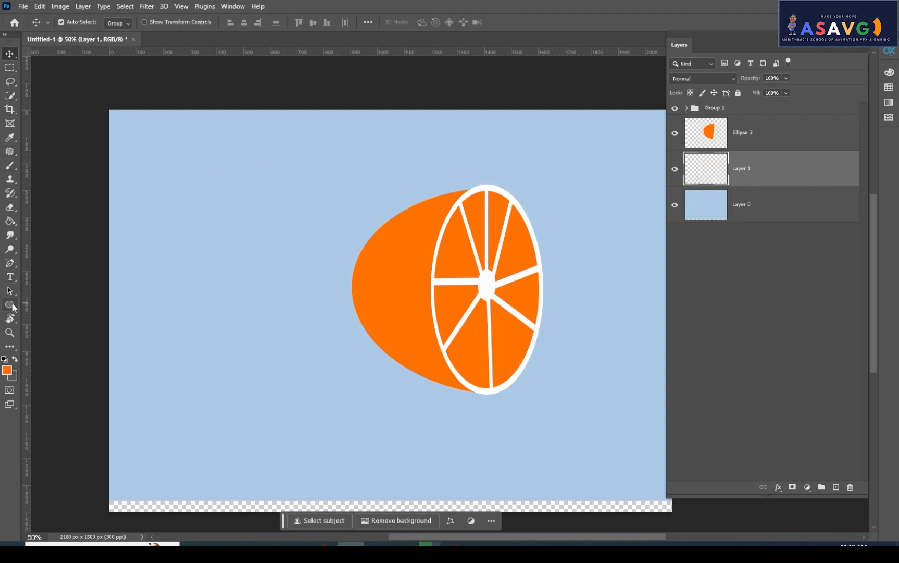
{"action": "left_click", "coordinate": [9, 304]}
{"action": "left_click", "coordinate": [52, 314]}
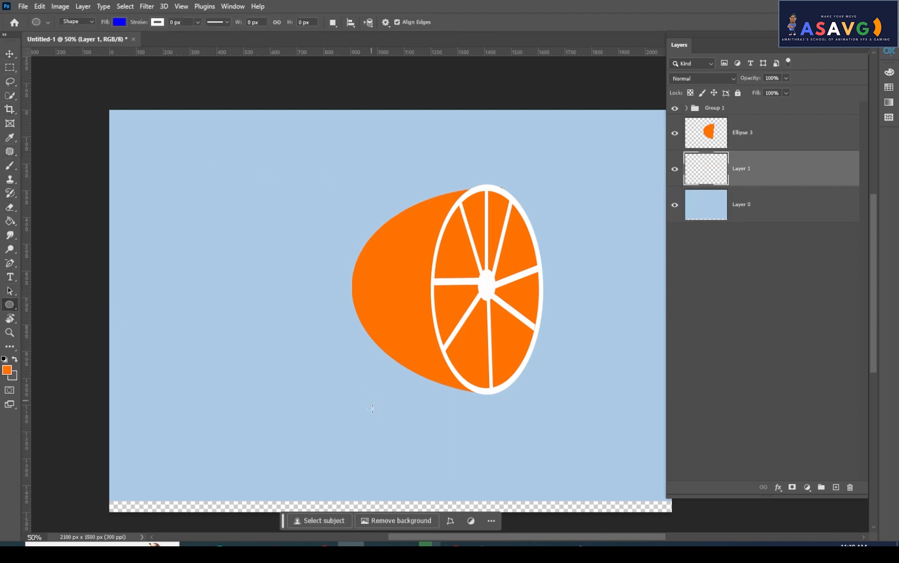
{"action": "left_click_drag", "start_coordinate": [343, 394], "coordinate": [579, 434]}
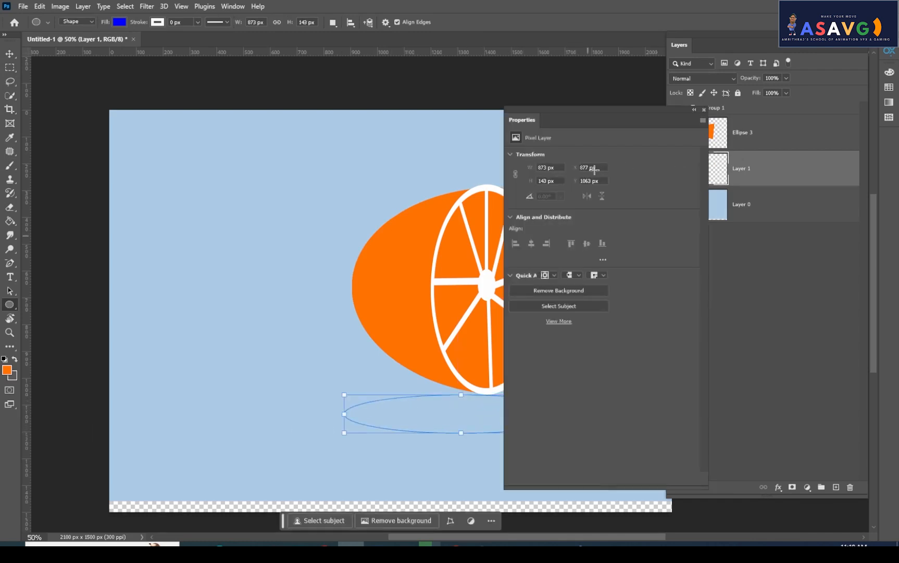
{"action": "left_click", "coordinate": [704, 109]}
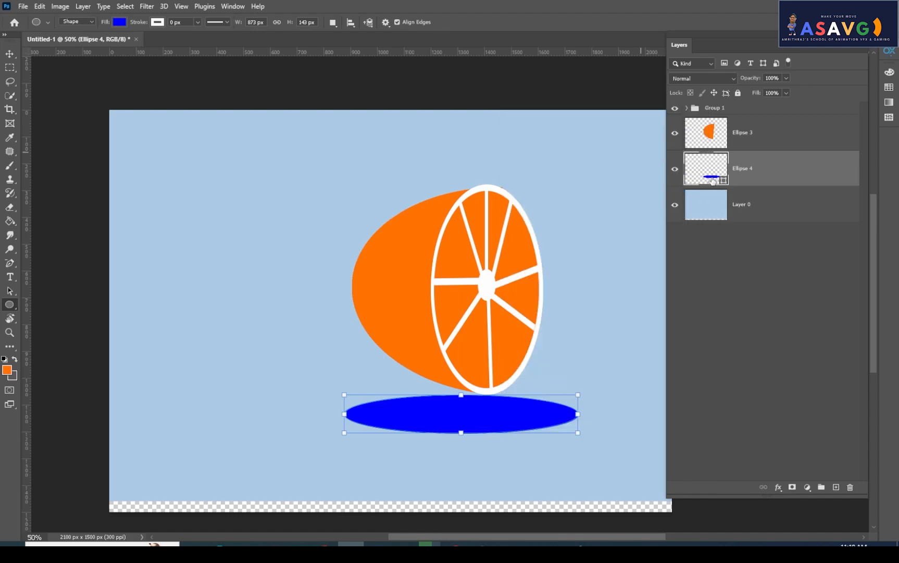
Set the flat ellipse's fill color to black, 000000.
{"action": "double_click", "coordinate": [724, 181]}
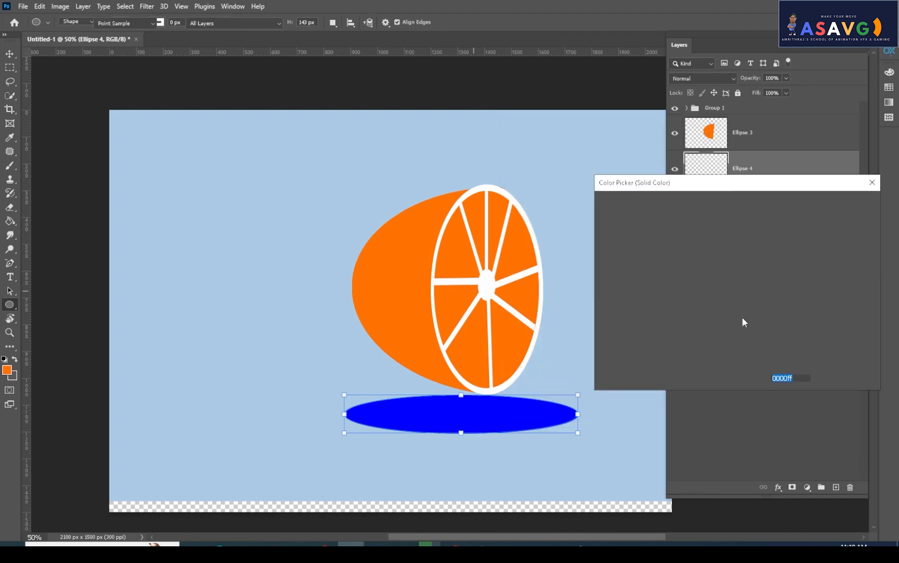
{"action": "left_click", "coordinate": [602, 344]}
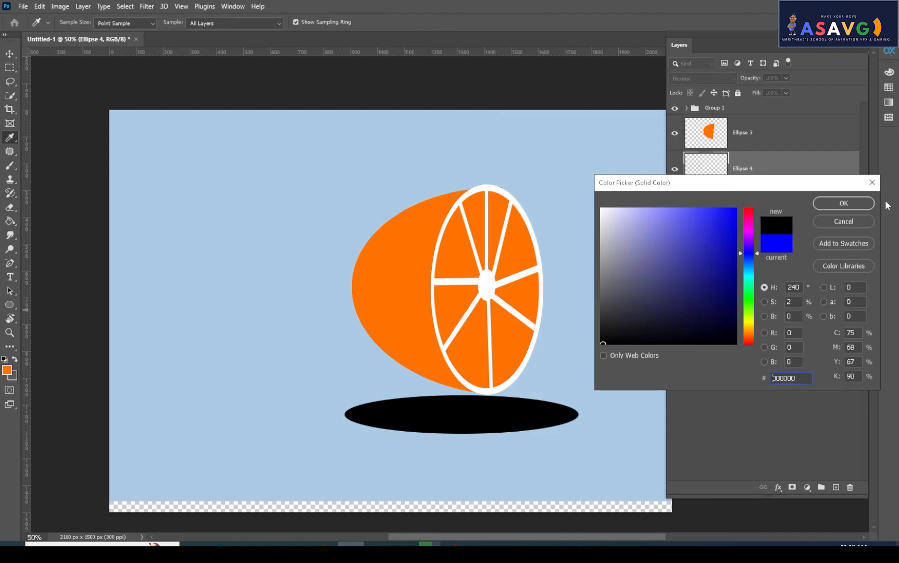
{"action": "key", "text": "Return"}
Move the black ellipse up behind the orange's base and slightly reduce its height from the lower edge.
{"action": "key", "text": "v"}
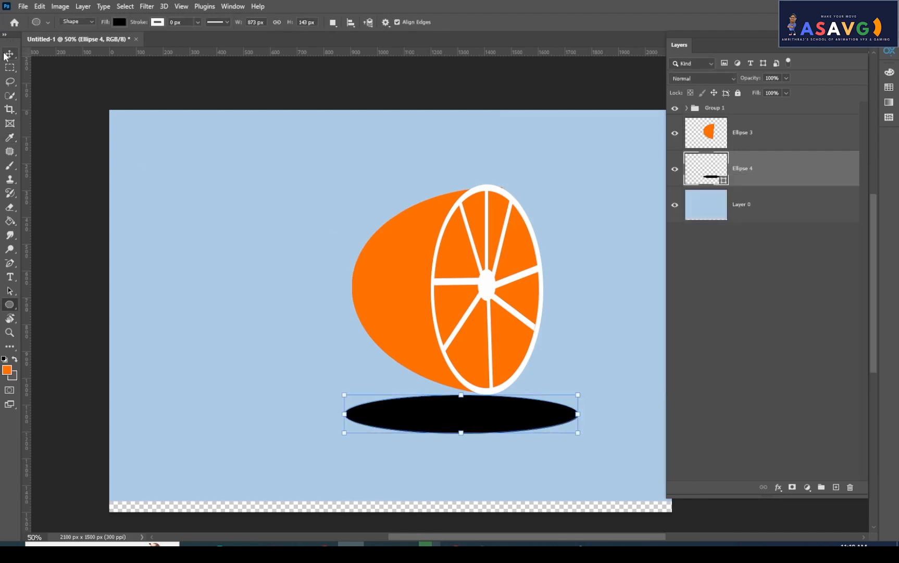
{"action": "left_click_drag", "start_coordinate": [458, 419], "coordinate": [456, 392]}
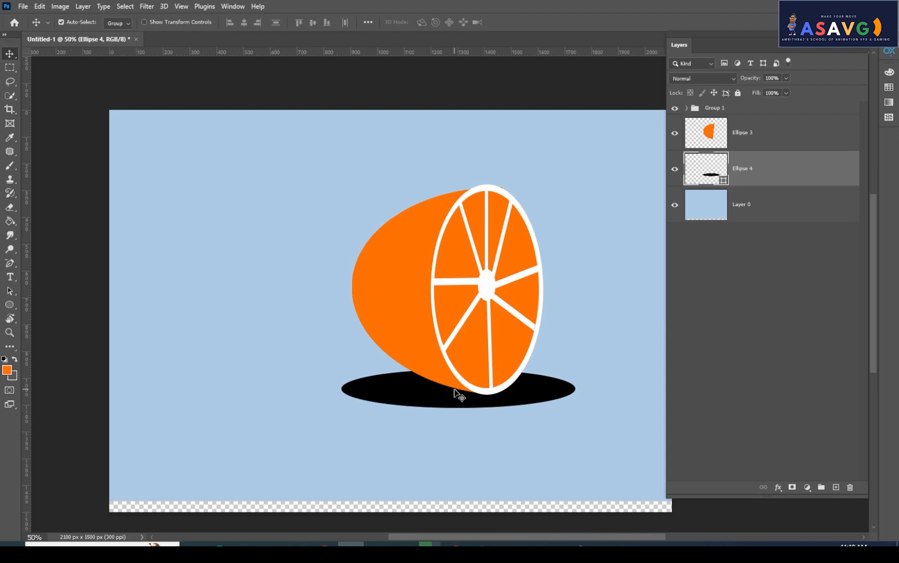
{"action": "key", "text": "ctrl"}
{"action": "key", "text": "ctrl+t"}
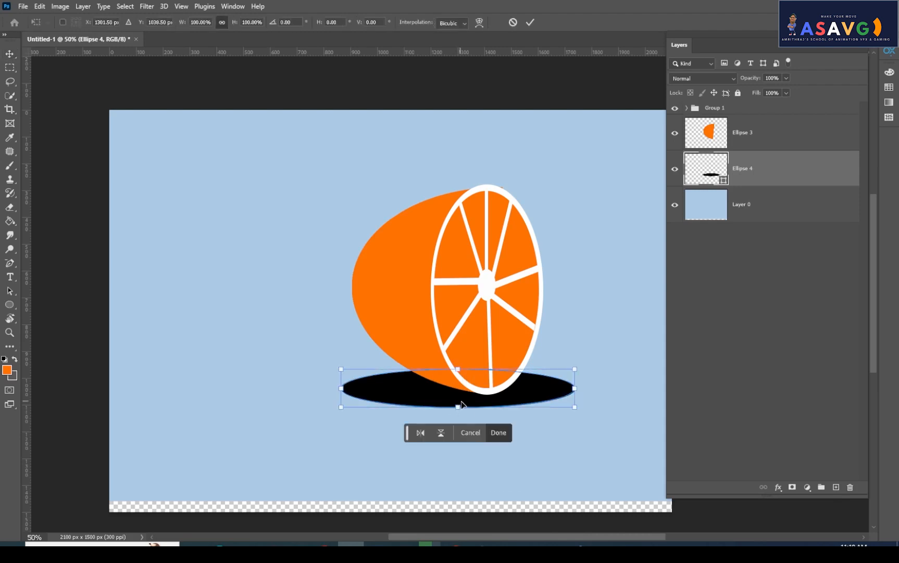
{"action": "mouse_move", "coordinate": [458, 408]}
{"action": "left_mouse_down"}
{"action": "mouse_move", "coordinate": [459, 392]}
{"action": "mouse_move", "coordinate": [459, 417]}
{"action": "mouse_move", "coordinate": [459, 400]}
{"action": "left_mouse_up"}
{"action": "key", "text": "Return"}
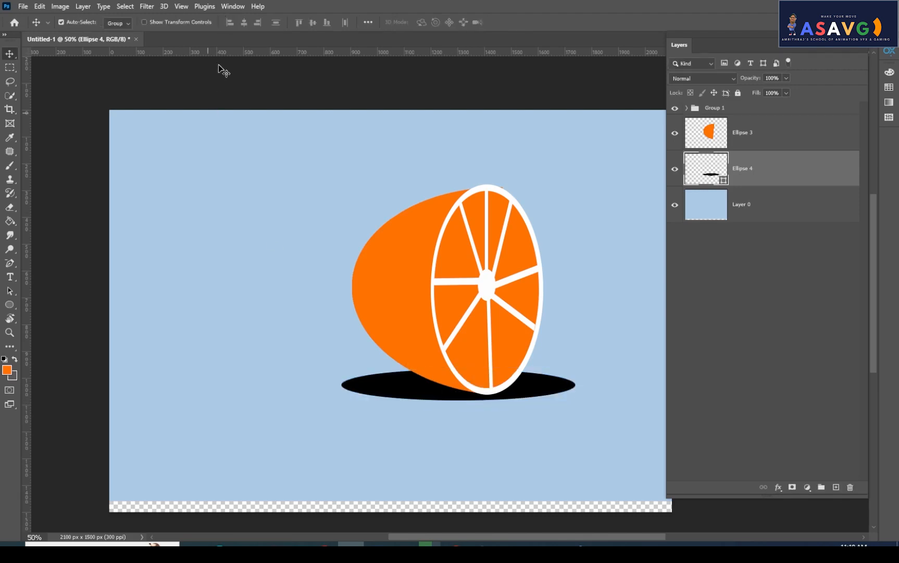
Rasterize the black shadow ellipse and apply a Gaussian Blur with a radius of about 36 pixels.
{"action": "left_click", "coordinate": [147, 7]}
{"action": "mouse_move", "coordinate": [167, 146]}
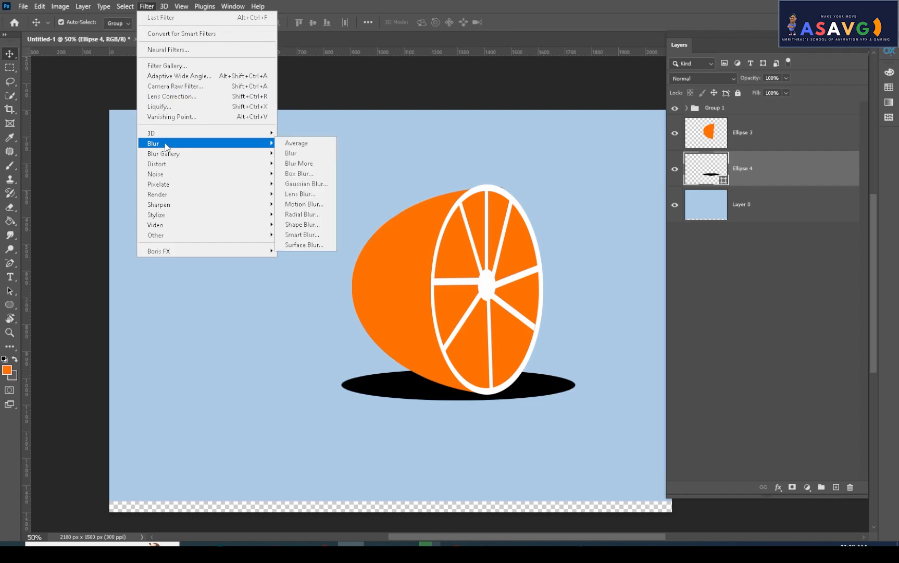
{"action": "left_click", "coordinate": [301, 184]}
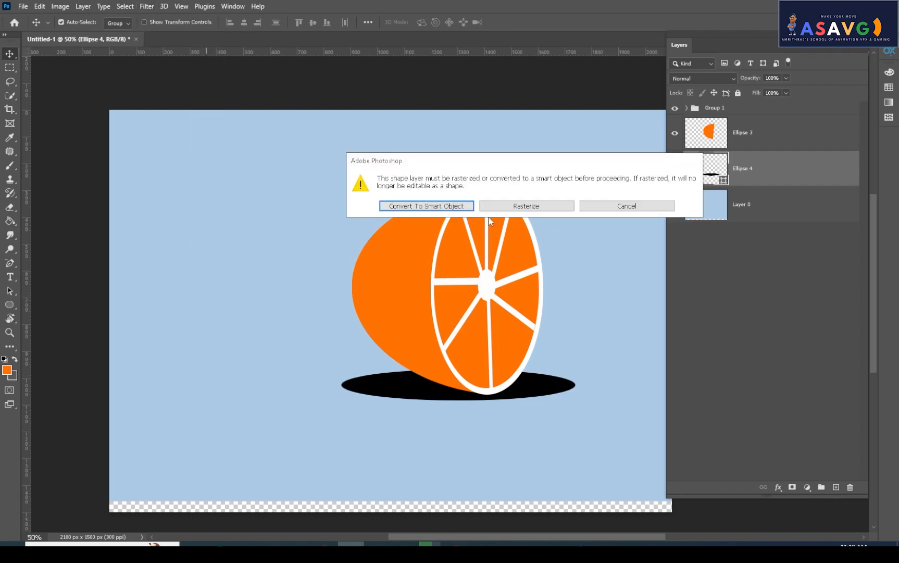
{"action": "left_click", "coordinate": [552, 205]}
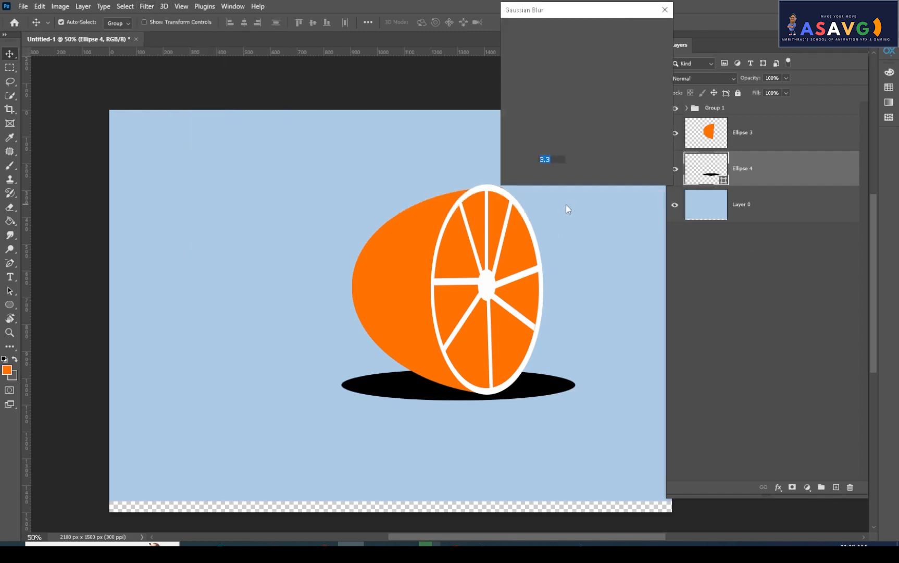
{"action": "left_click_drag", "start_coordinate": [530, 176], "coordinate": [563, 181]}
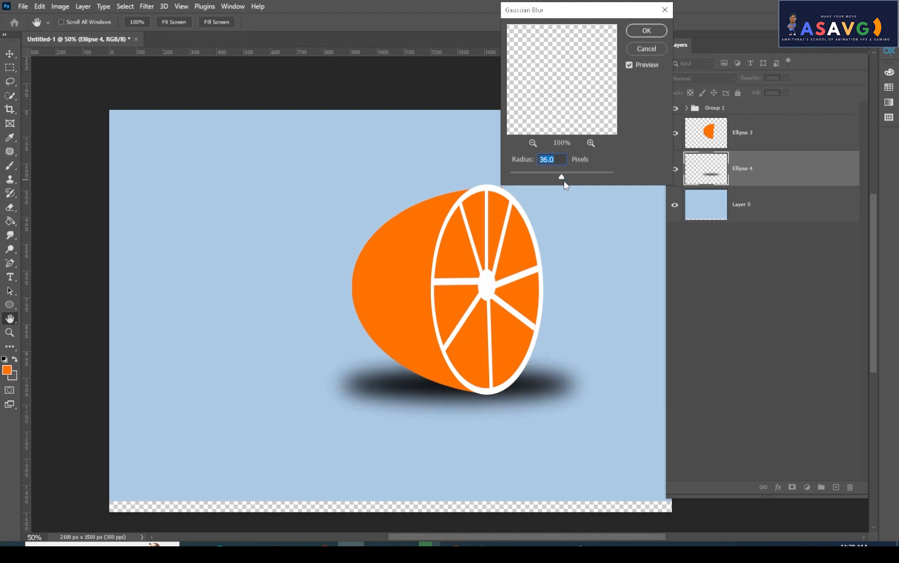
{"action": "left_click_drag", "start_coordinate": [563, 176], "coordinate": [562, 179]}
{"action": "left_click", "coordinate": [646, 31]}
Lower the blurred shadow's opacity to 67% and move it slightly down and right beneath the orange.
{"action": "left_click", "coordinate": [785, 79]}
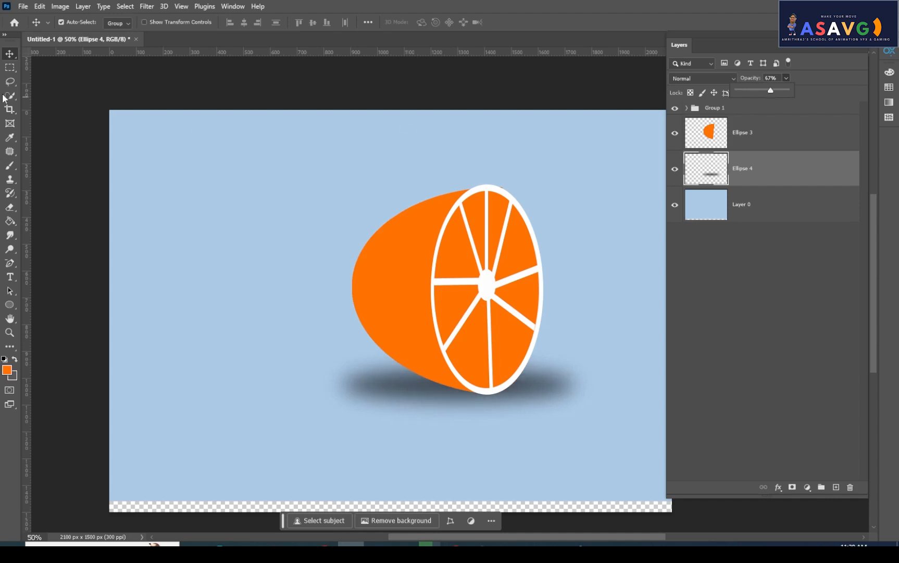
{"action": "left_click", "coordinate": [9, 53]}
{"action": "left_click_drag", "start_coordinate": [411, 394], "coordinate": [423, 403]}
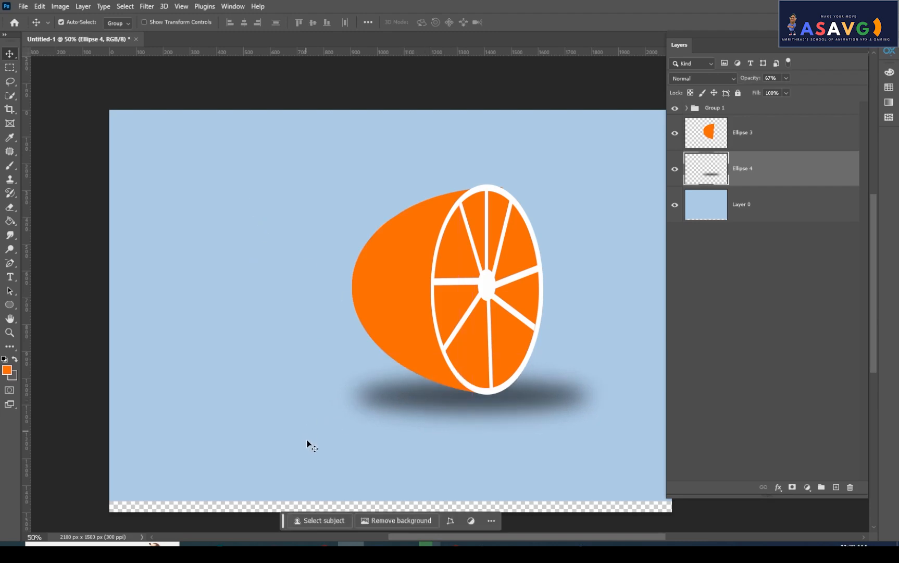
Reposition the light blue background layer to cover the transparent strip along the canvas's lower edge.
{"action": "left_click", "coordinate": [753, 216]}
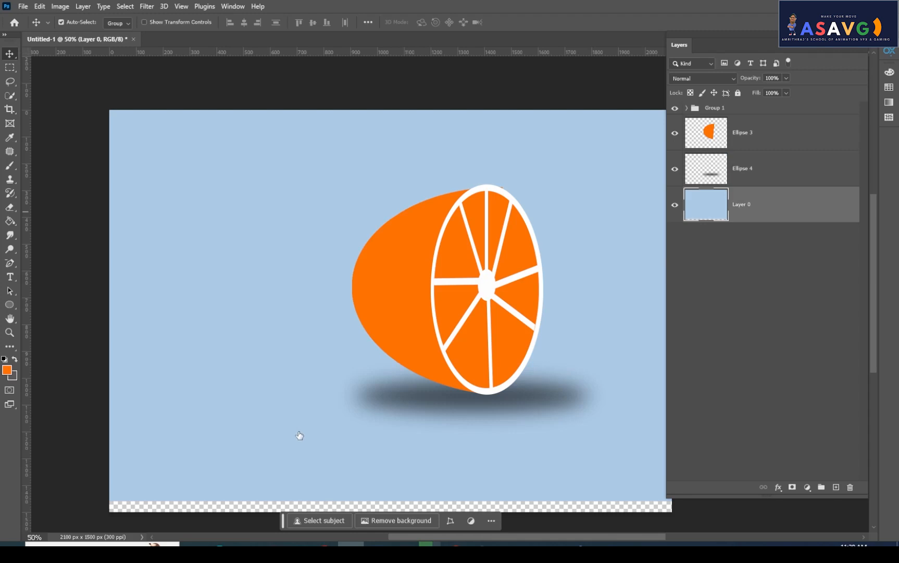
{"action": "mouse_move", "coordinate": [297, 454]}
{"action": "left_mouse_down"}
{"action": "mouse_move", "coordinate": [297, 474]}
{"action": "mouse_move", "coordinate": [300, 444]}
{"action": "left_mouse_up"}
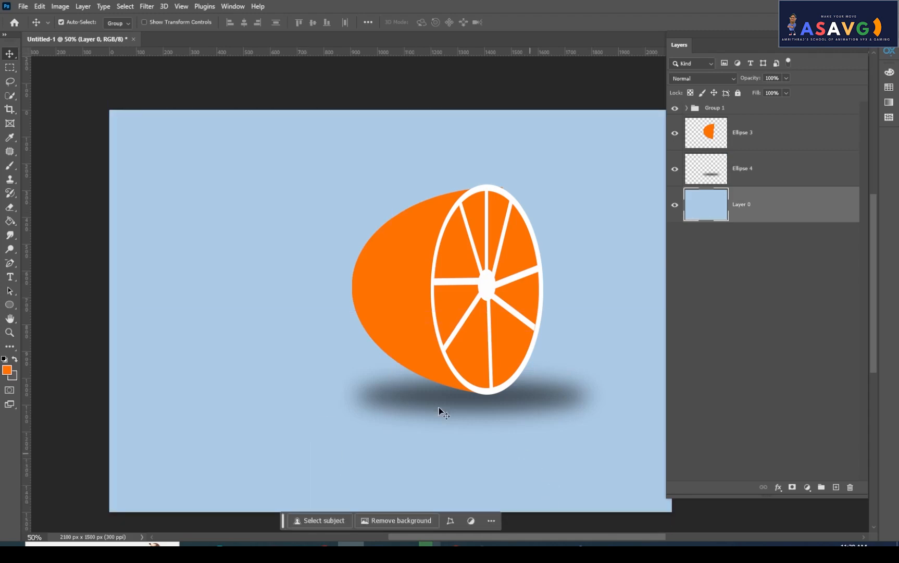
Group the orange half circle together with the slice group, leaving the shadow outside.
{"action": "left_click", "coordinate": [782, 166]}
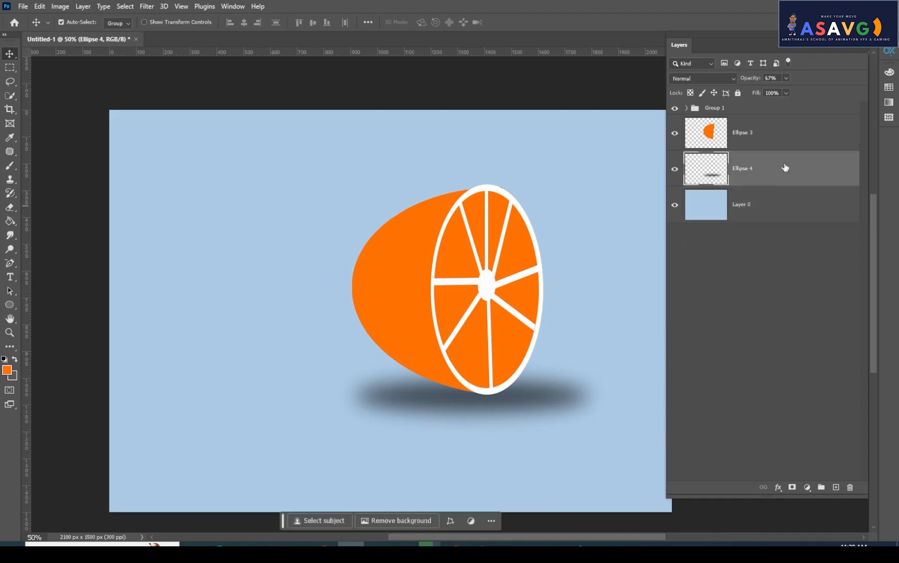
{"action": "left_click", "coordinate": [768, 140]}
{"action": "left_click", "coordinate": [744, 113], "text": "shift"}
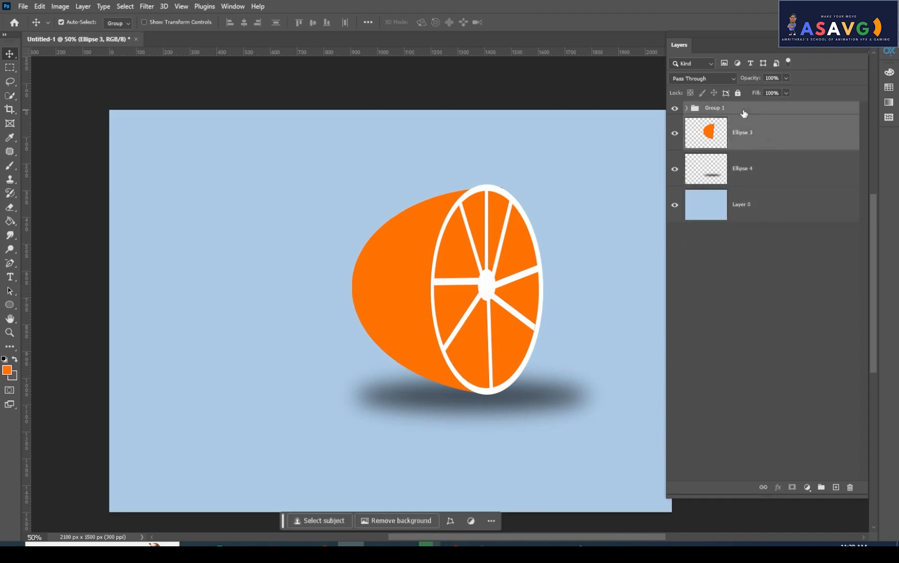
{"action": "key", "text": "ctrl+g"}
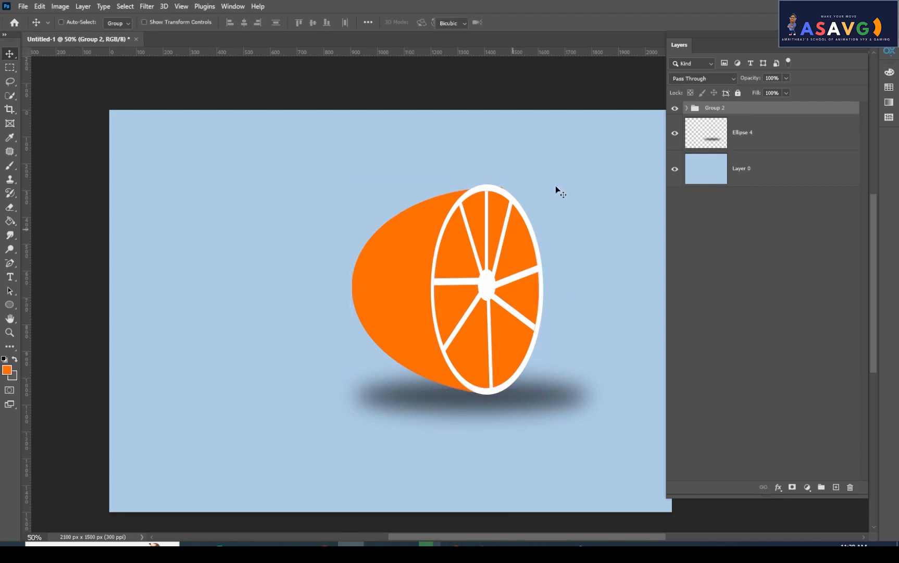
Rotate the whole orange group counterclockwise so the cut face tilts upward, position it just above the shadow, and apply.
{"action": "key", "text": "ctrl+t"}
{"action": "left_click_drag", "start_coordinate": [570, 180], "coordinate": [545, 91]}
{"action": "left_click_drag", "start_coordinate": [464, 363], "coordinate": [507, 378]}
{"action": "left_click_drag", "start_coordinate": [539, 158], "coordinate": [515, 141]}
{"action": "key", "text": "Return"}
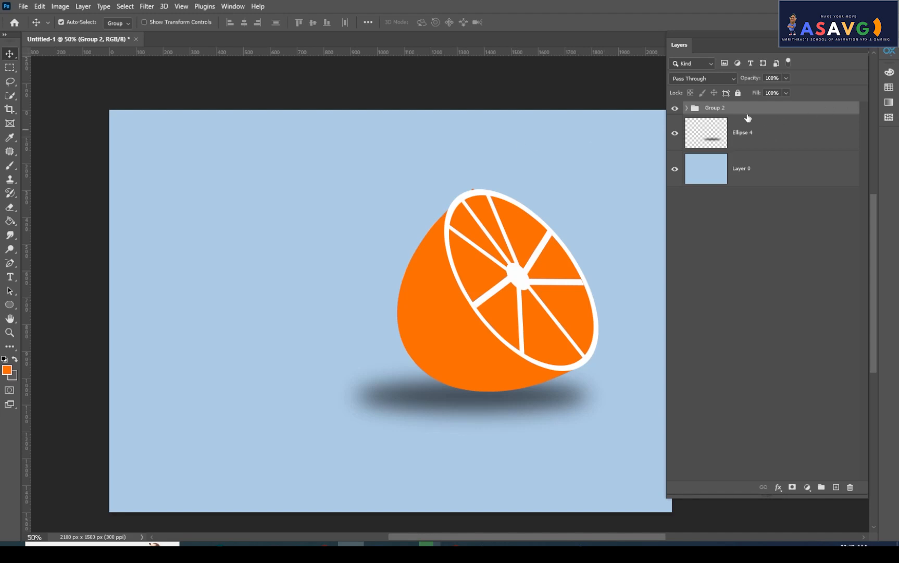
Expand the orange group and its nested slice group, and set auto-select to target individual layers.
{"action": "left_click", "coordinate": [687, 107]}
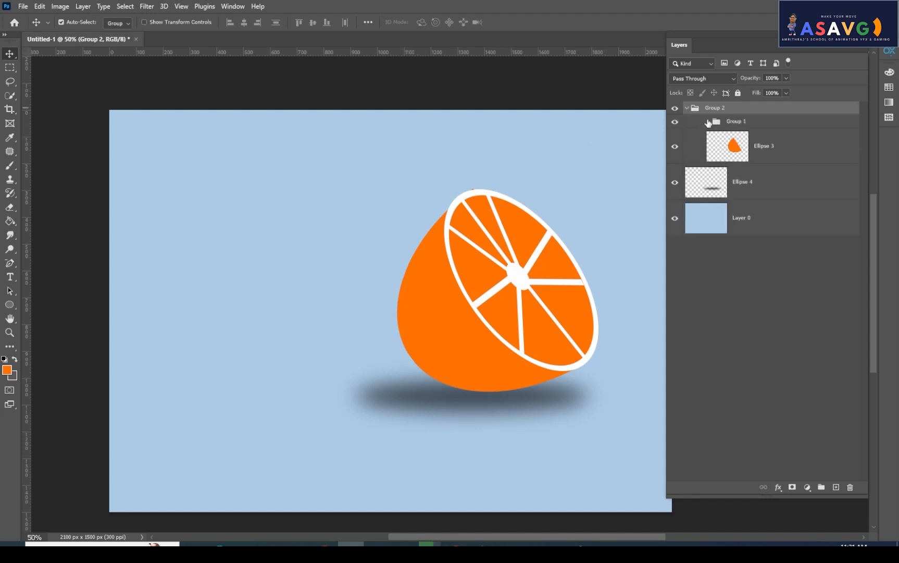
{"action": "left_click", "coordinate": [707, 125]}
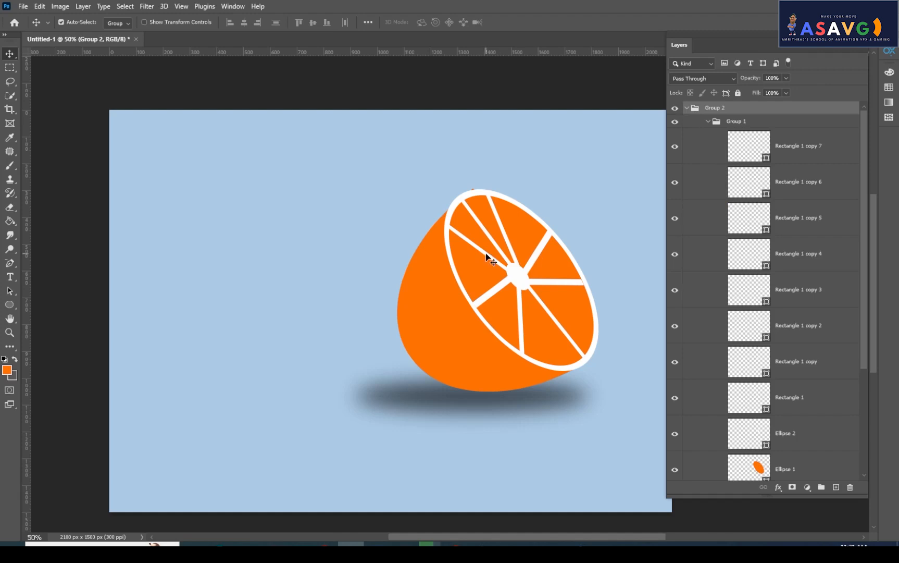
{"action": "left_click_drag", "start_coordinate": [484, 256], "coordinate": [485, 262]}
{"action": "key", "text": "ctrl+z"}
{"action": "left_click", "coordinate": [776, 294]}
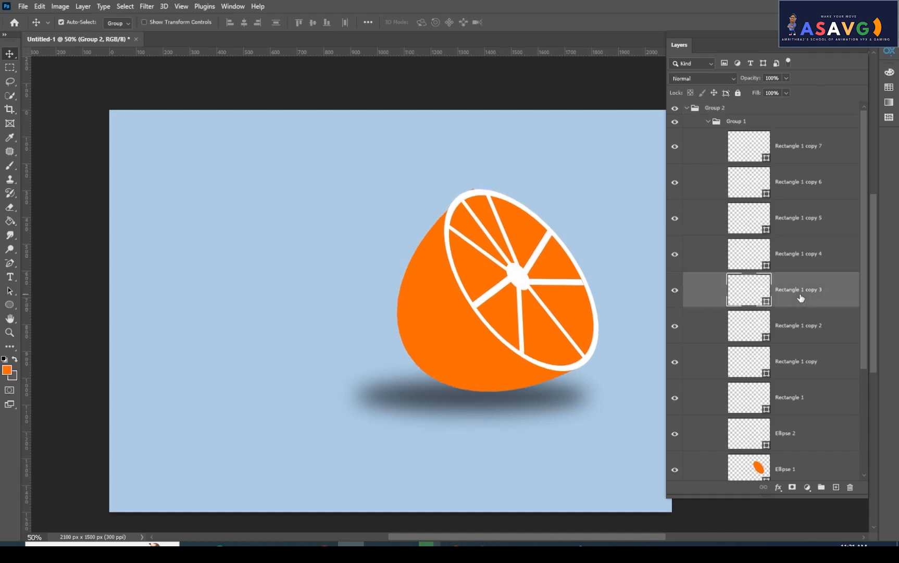
{"action": "left_click", "coordinate": [119, 23]}
{"action": "left_click", "coordinate": [116, 42]}
Nudge the slice's upper-left spoke slightly, undo the trial scaling to 76.27%, and collapse the slice group.
{"action": "left_click_drag", "start_coordinate": [478, 250], "coordinate": [451, 237]}
{"action": "key", "text": "ctrl+t"}
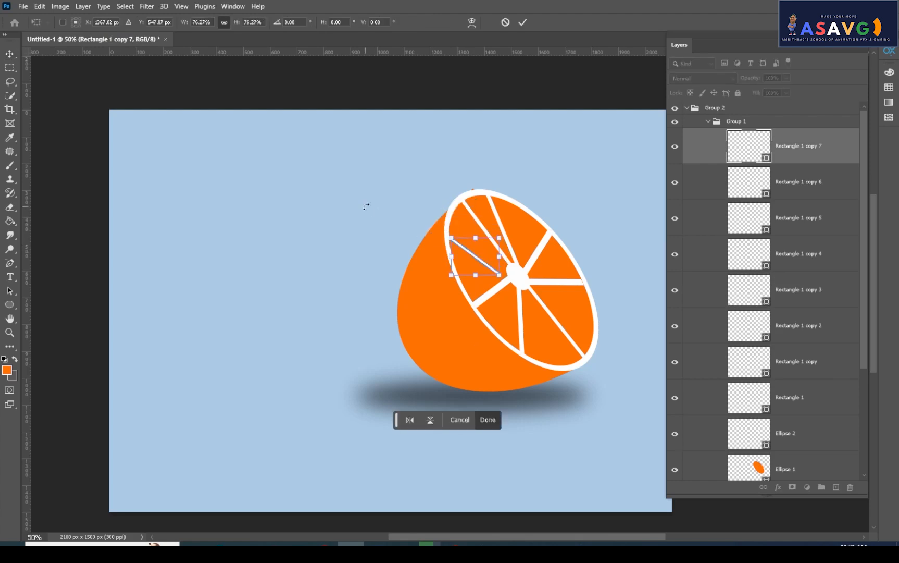
{"action": "key", "text": "Return"}
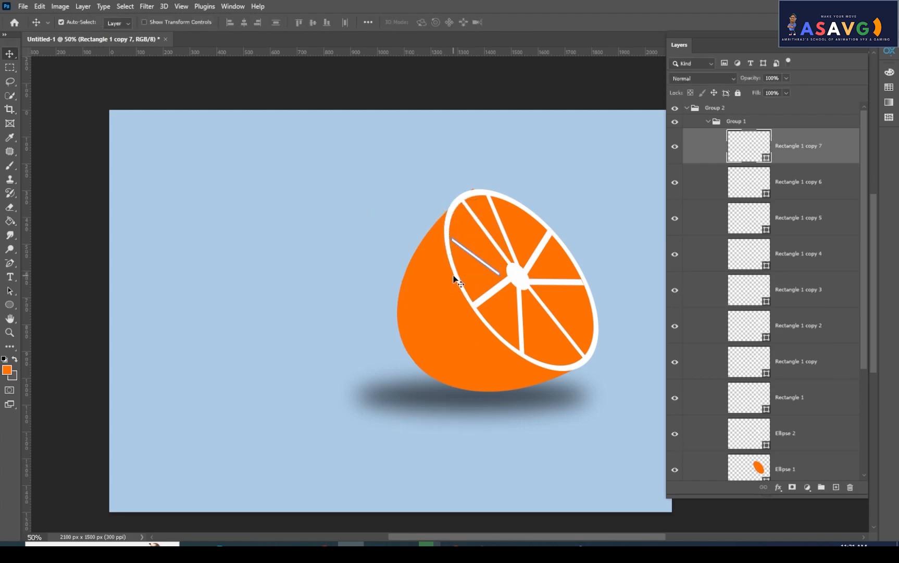
{"action": "key", "text": "ctrl+z"}
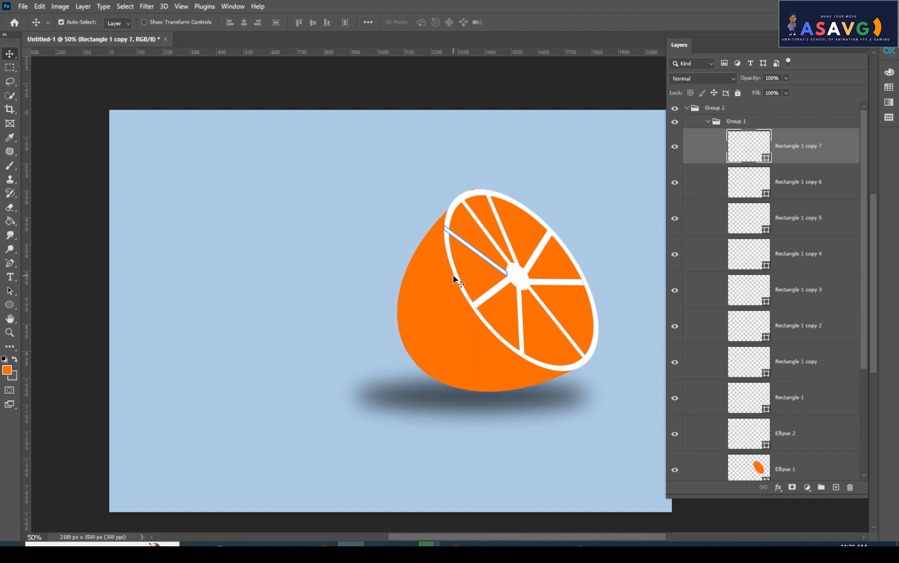
{"action": "left_click", "coordinate": [709, 122]}
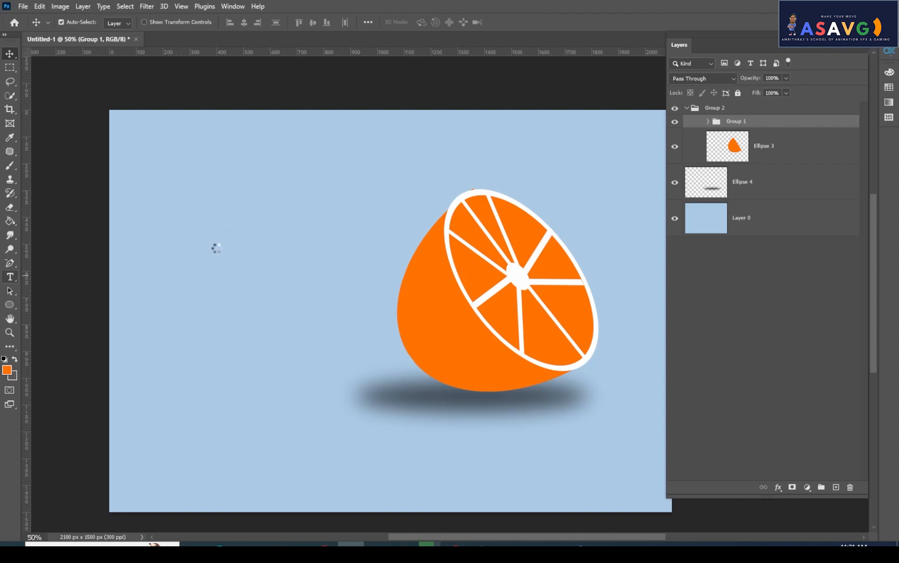
Add the text ORANGE in 24 pt Swis721 Blk BT on the empty upper-left area of the background.
{"action": "left_click", "coordinate": [218, 212]}
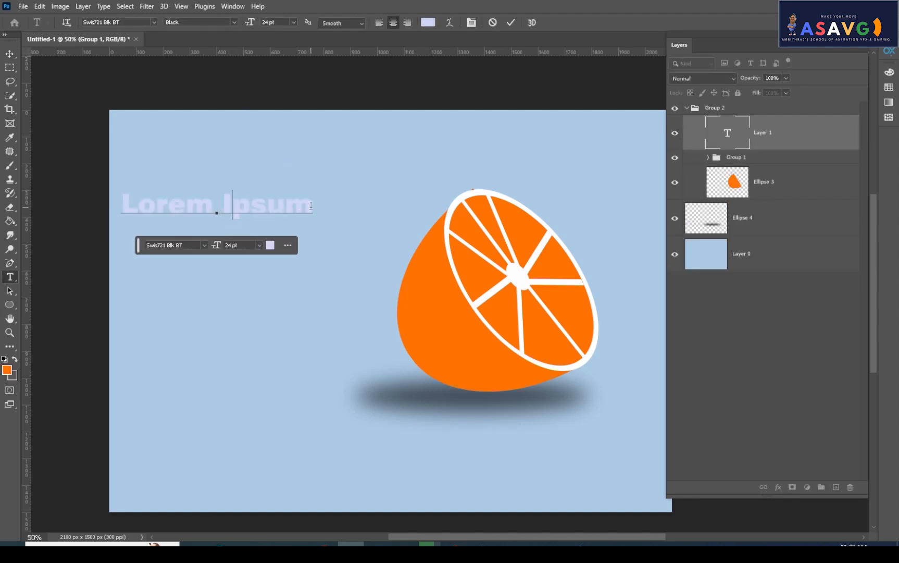
{"action": "left_click_drag", "start_coordinate": [311, 206], "coordinate": [94, 202]}
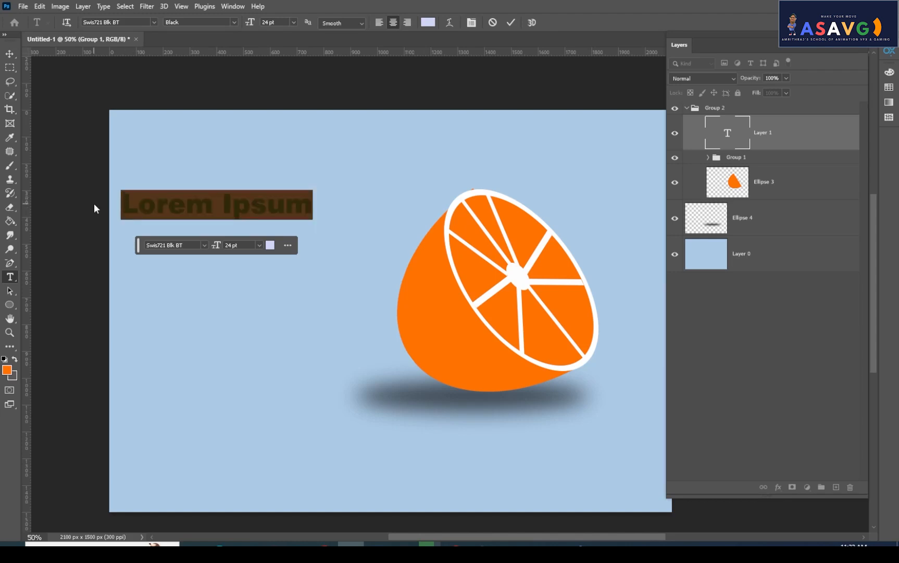
{"action": "key", "text": "BackSpace"}
{"action": "type", "text": "R"}
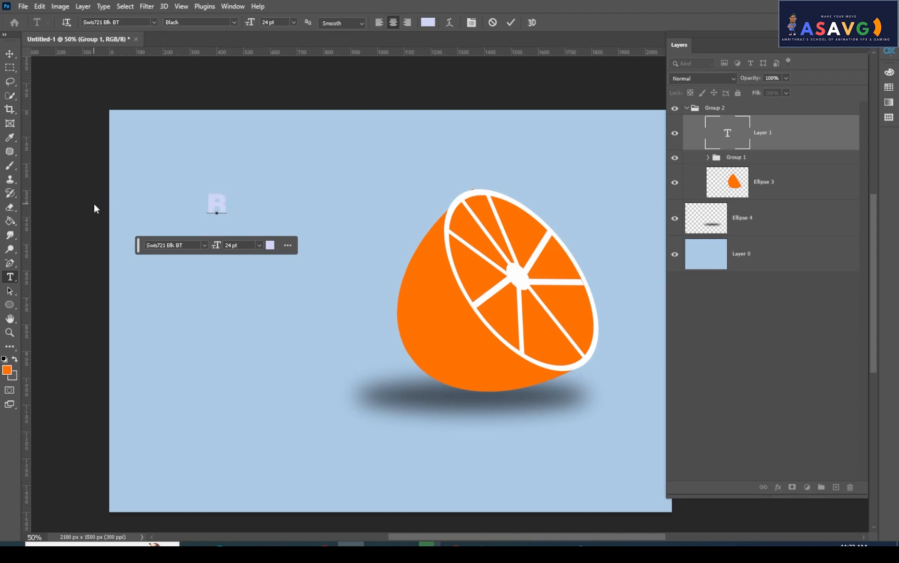
{"action": "key", "text": "BackSpace"}
{"action": "type", "text": "oRA"}
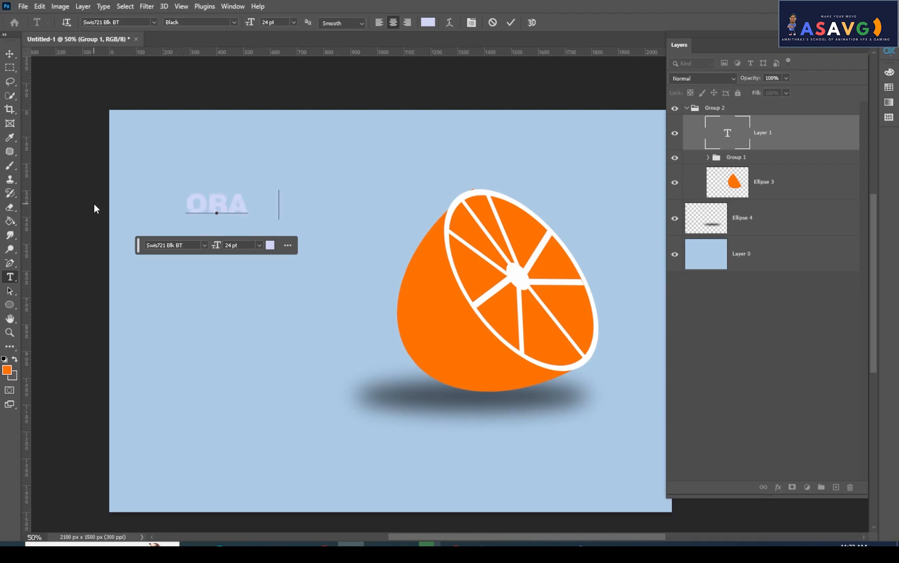
{"action": "type", "text": "NGE"}
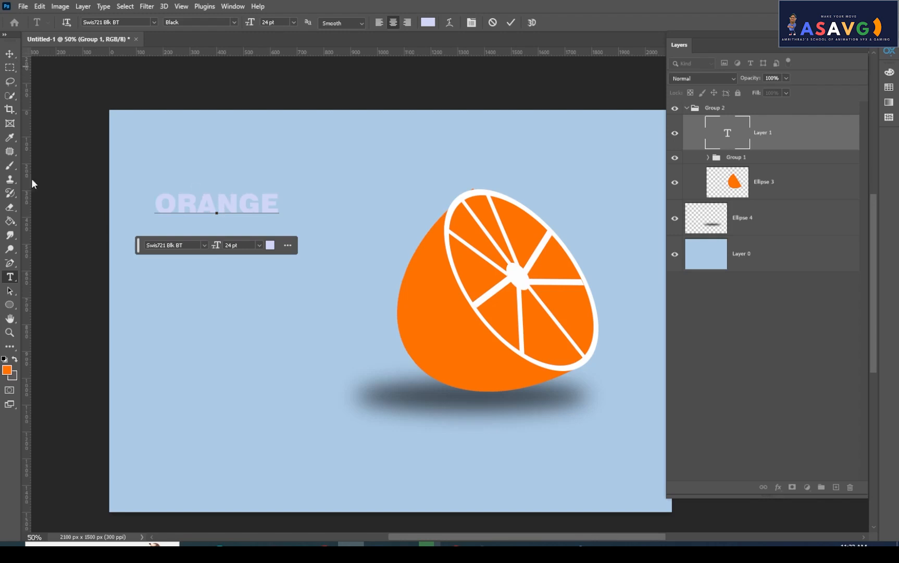
{"action": "left_click", "coordinate": [10, 54]}
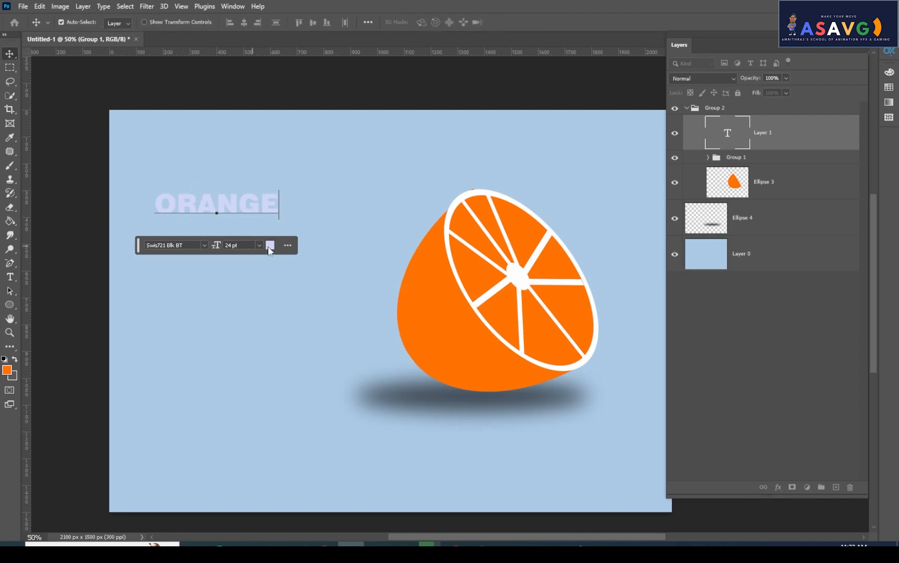
Change the ORANGE text's color to the orange sampled from the fruit's body.
{"action": "left_click", "coordinate": [270, 245]}
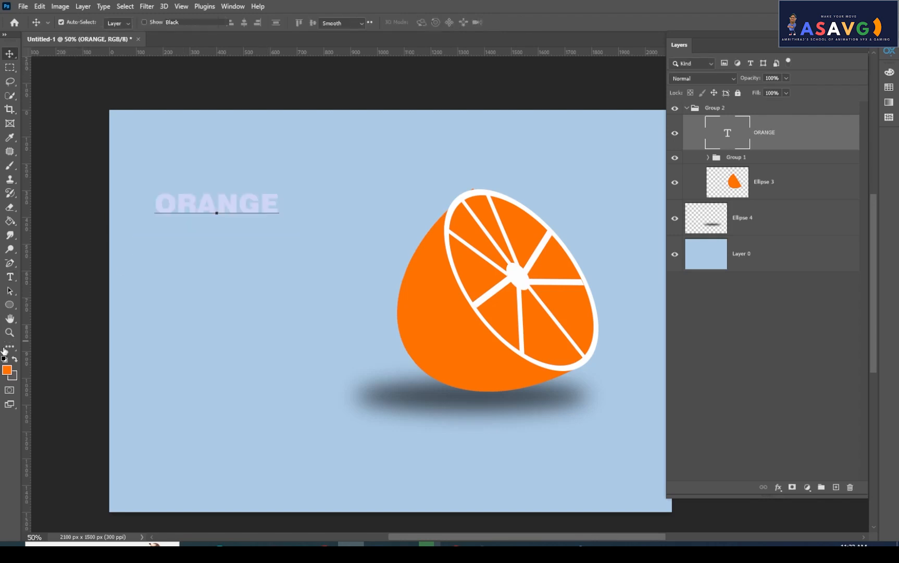
{"action": "left_click", "coordinate": [442, 304]}
{"action": "left_click", "coordinate": [844, 203]}
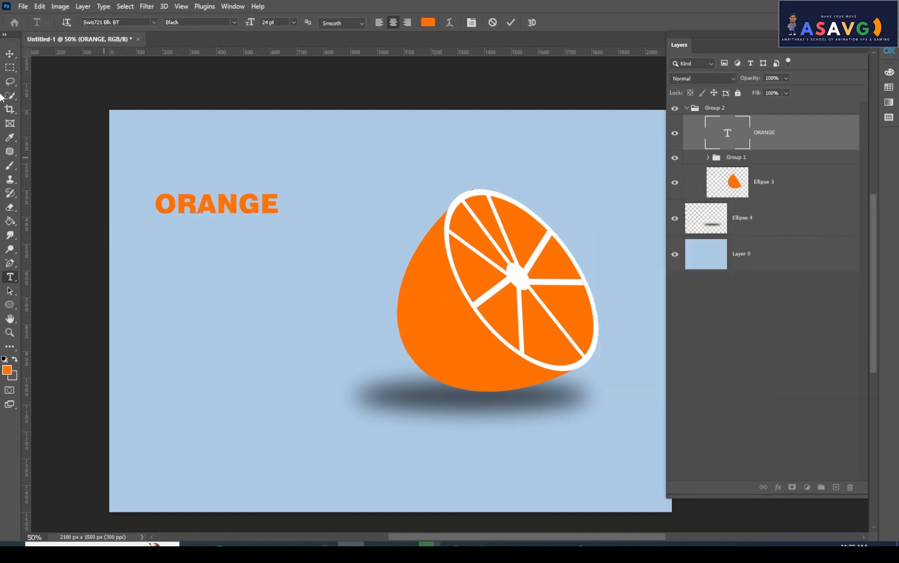
Move the ORANGE text down and right to sit beside the fruit's middle.
{"action": "left_click", "coordinate": [11, 54]}
{"action": "left_click", "coordinate": [286, 215]}
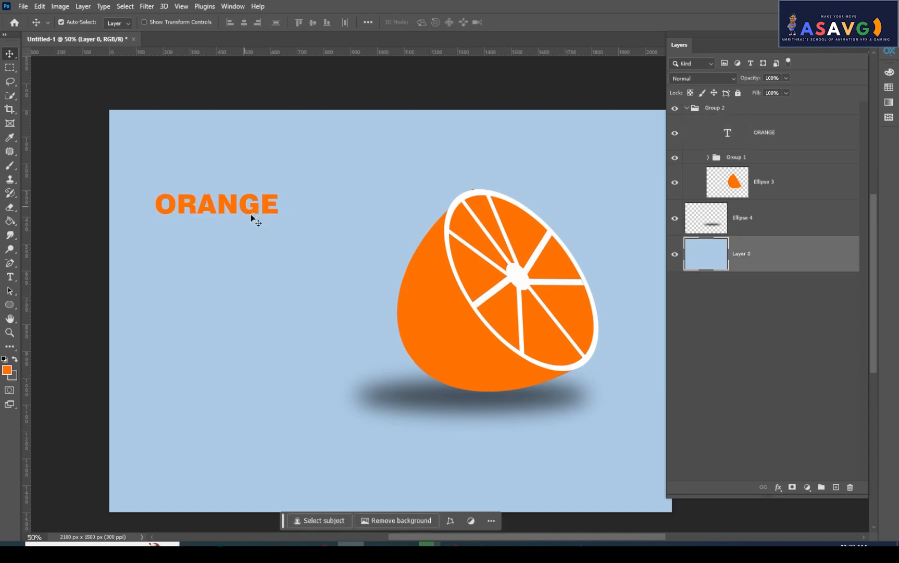
{"action": "left_click_drag", "start_coordinate": [253, 215], "coordinate": [295, 309]}
Open the ORANGE text's layer style, uncover the text on the canvas, and enable an Outer Glow.
{"action": "left_click", "coordinate": [833, 140]}
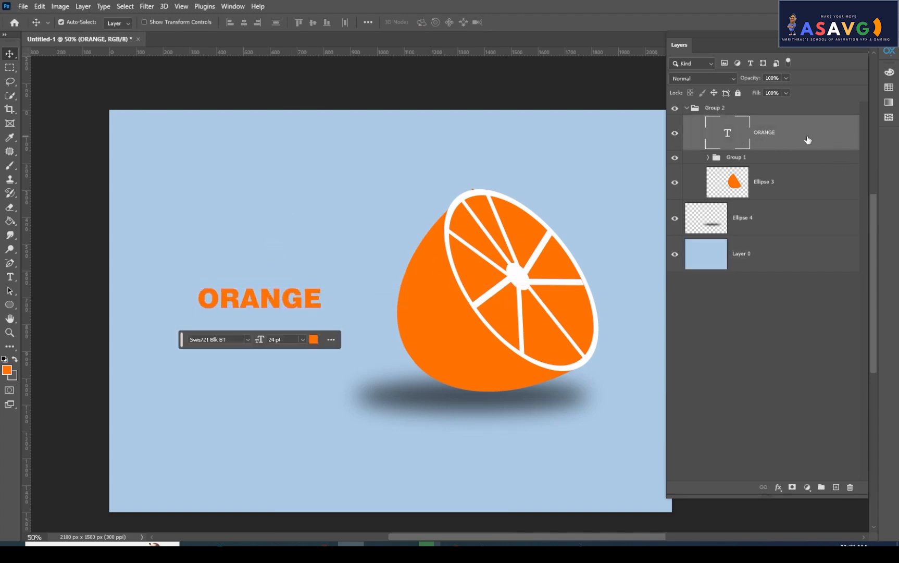
{"action": "right_click", "coordinate": [808, 138]}
{"action": "key", "text": "Escape"}
{"action": "double_click", "coordinate": [693, 133]}
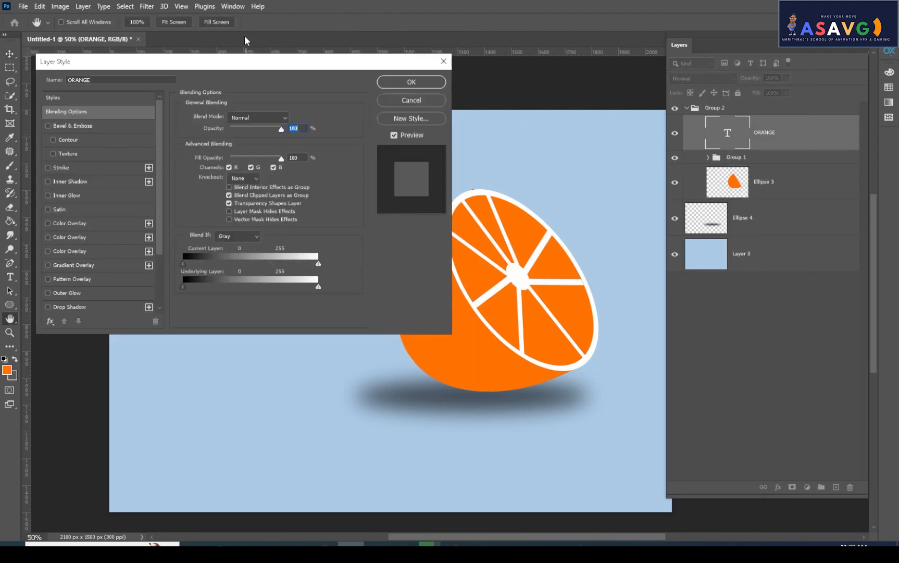
{"action": "left_click_drag", "start_coordinate": [240, 63], "coordinate": [540, 81]}
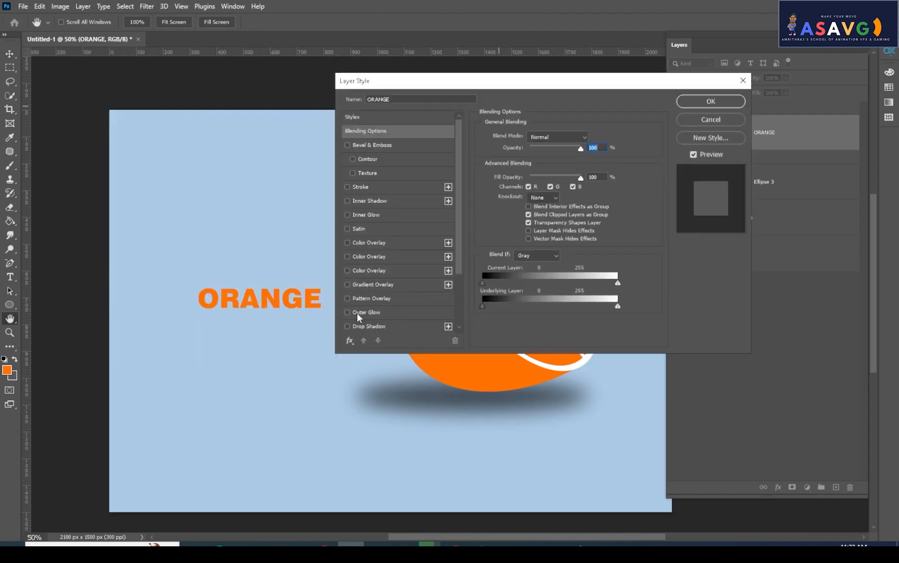
{"action": "left_click", "coordinate": [373, 312]}
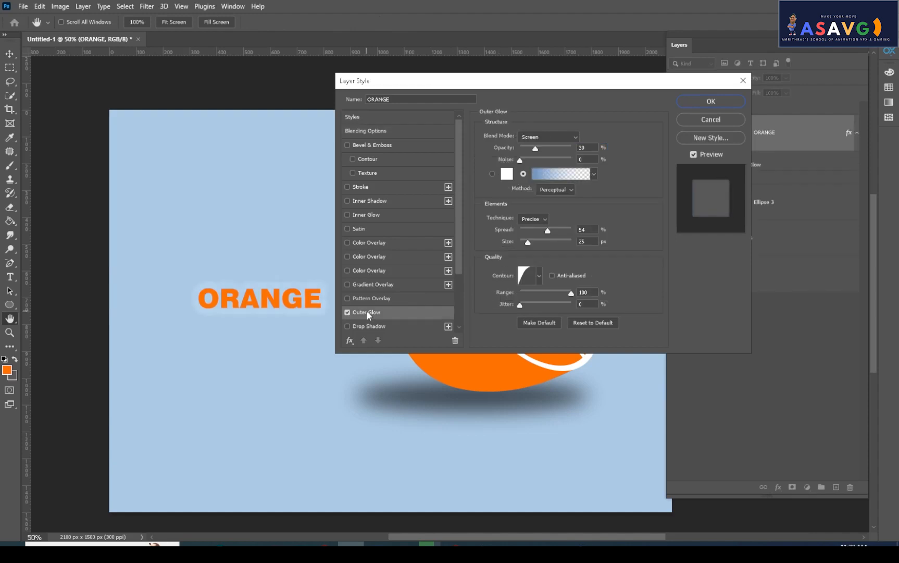
Replace the ORANGE text's Outer Glow gradient with the Blue_01 preset from the Blues group.
{"action": "left_click", "coordinate": [537, 174]}
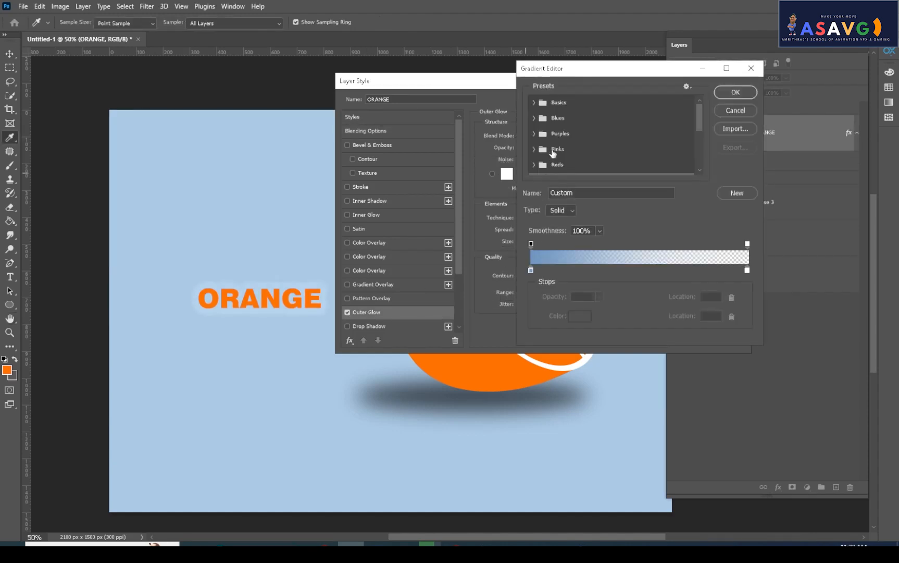
{"action": "left_click", "coordinate": [534, 103]}
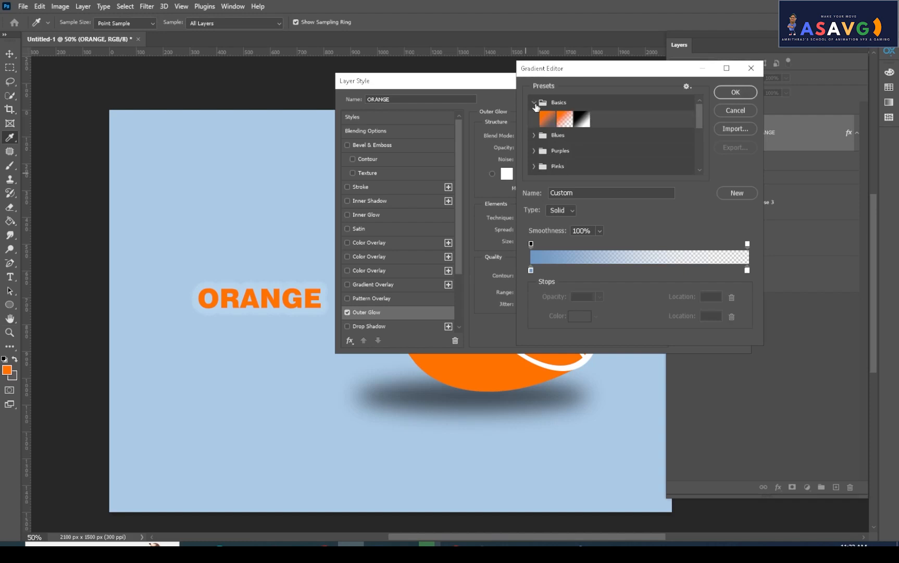
{"action": "left_click", "coordinate": [535, 136]}
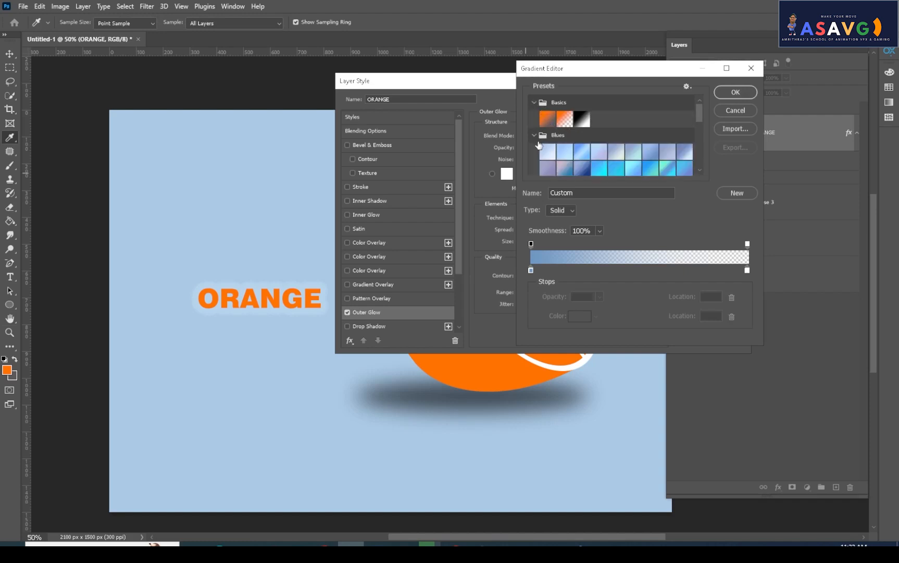
{"action": "left_click", "coordinate": [544, 150]}
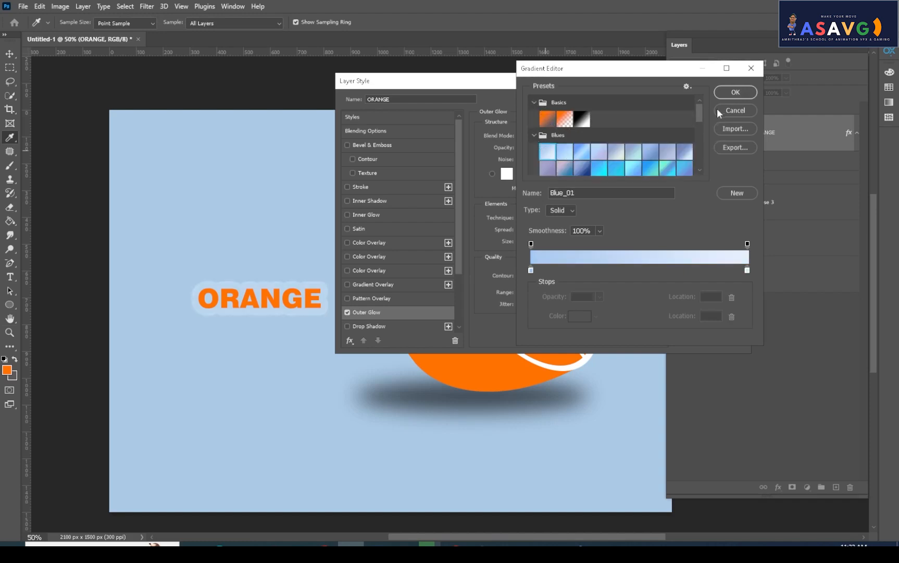
{"action": "left_click", "coordinate": [730, 94]}
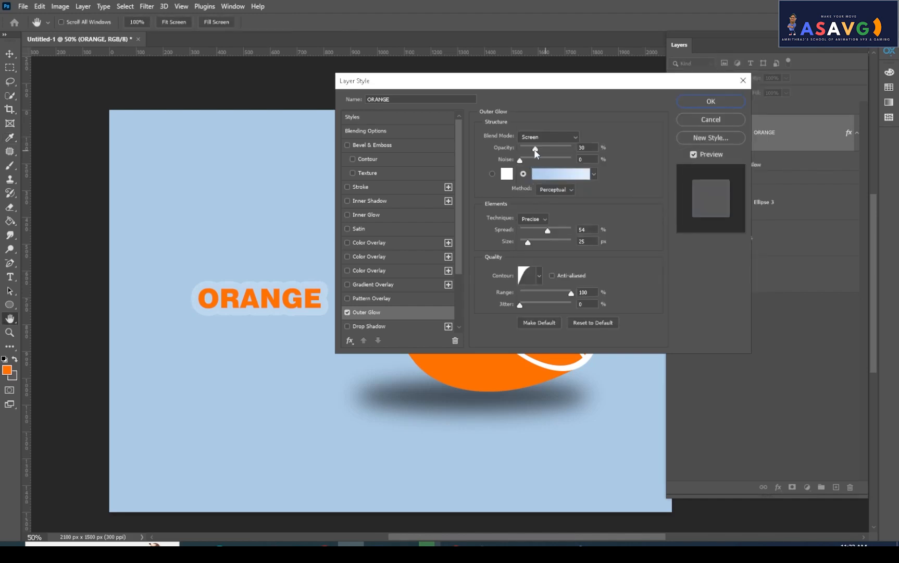
Set the ORANGE text's Outer Glow opacity to 72% and size to 8 px, and apply the layer style.
{"action": "left_click_drag", "start_coordinate": [537, 149], "coordinate": [557, 154]}
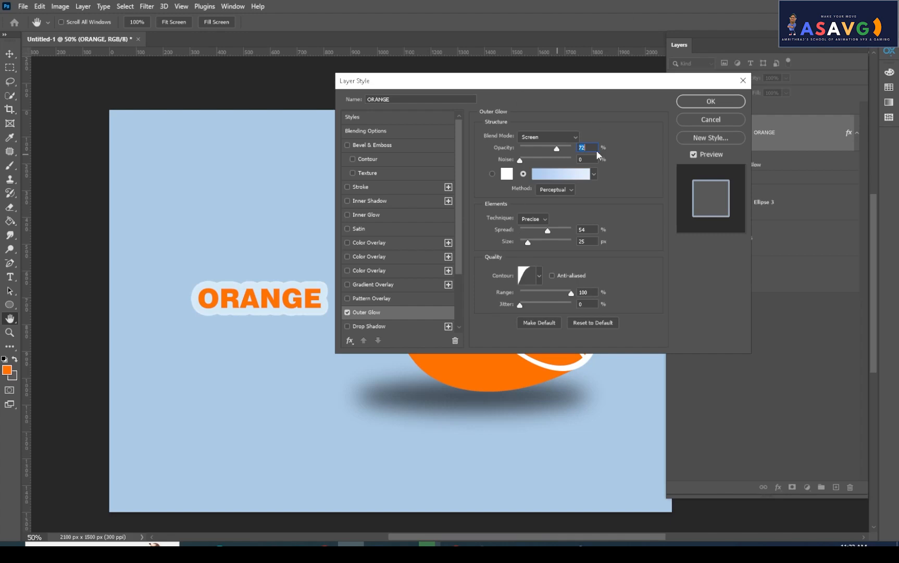
{"action": "left_click_drag", "start_coordinate": [528, 242], "coordinate": [524, 245]}
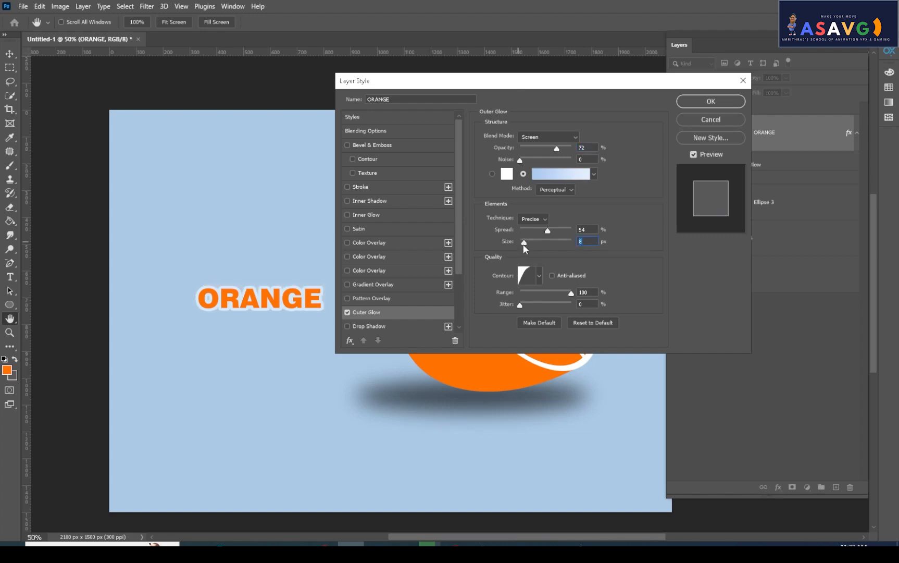
{"action": "left_click", "coordinate": [697, 102]}
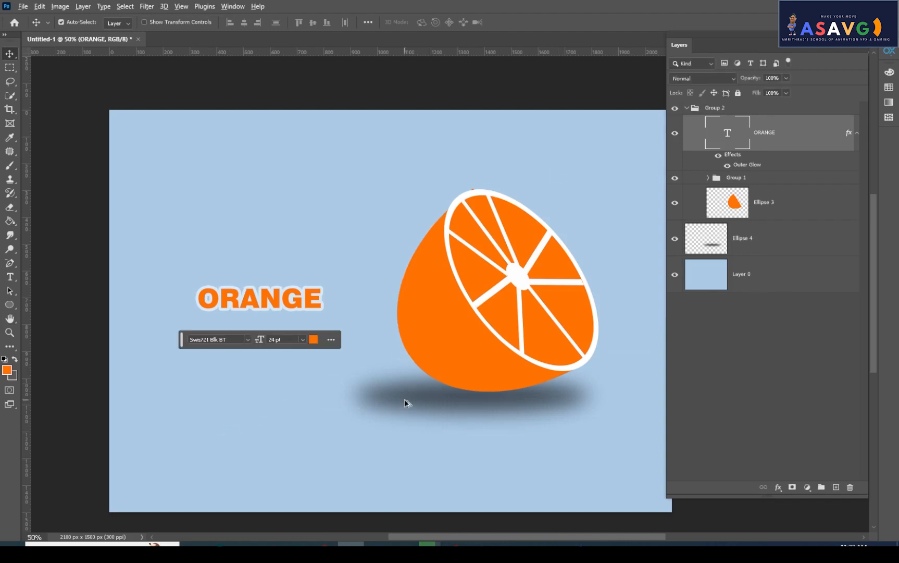
Duplicate the fruit's blurred shadow, place the copy level with it below the ORANGE text, and set its opacity to 67%.
{"action": "left_click_drag", "start_coordinate": [405, 402], "coordinate": [216, 405]}
{"action": "key", "text": "6"}
{"action": "key", "text": "7"}
{"action": "left_click_drag", "start_coordinate": [287, 405], "coordinate": [271, 394]}
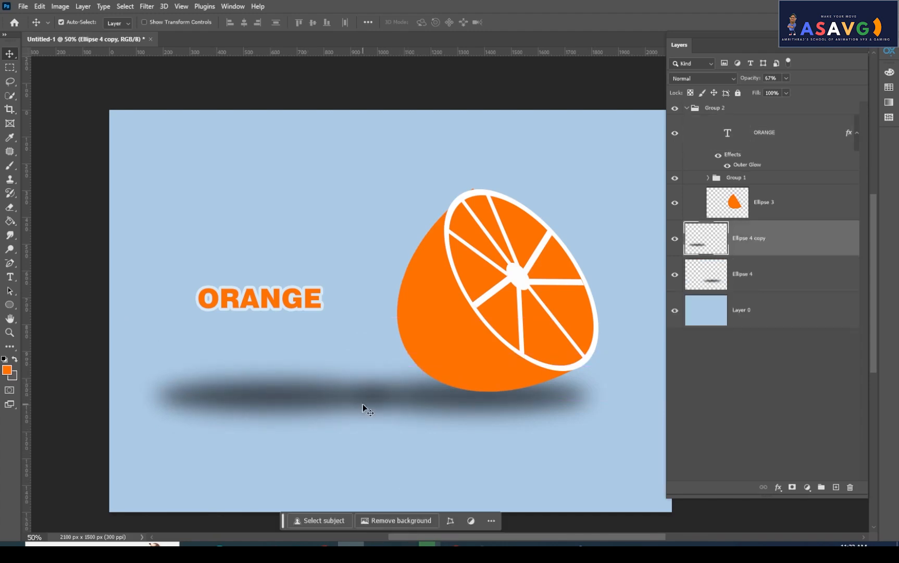
Scale the copied shadow to about 57% width and 73% height, and move it up directly beneath the ORANGE text.
{"action": "key", "text": "ctrl"}
{"action": "key", "text": "ctrl+t"}
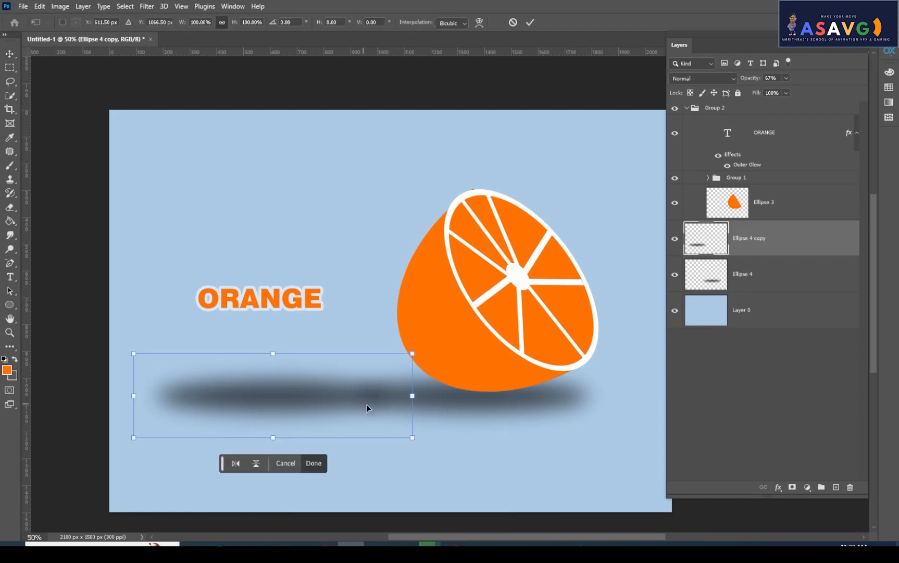
{"action": "left_click_drag", "start_coordinate": [412, 436], "coordinate": [354, 427]}
{"action": "left_click_drag", "start_coordinate": [275, 398], "coordinate": [274, 323]}
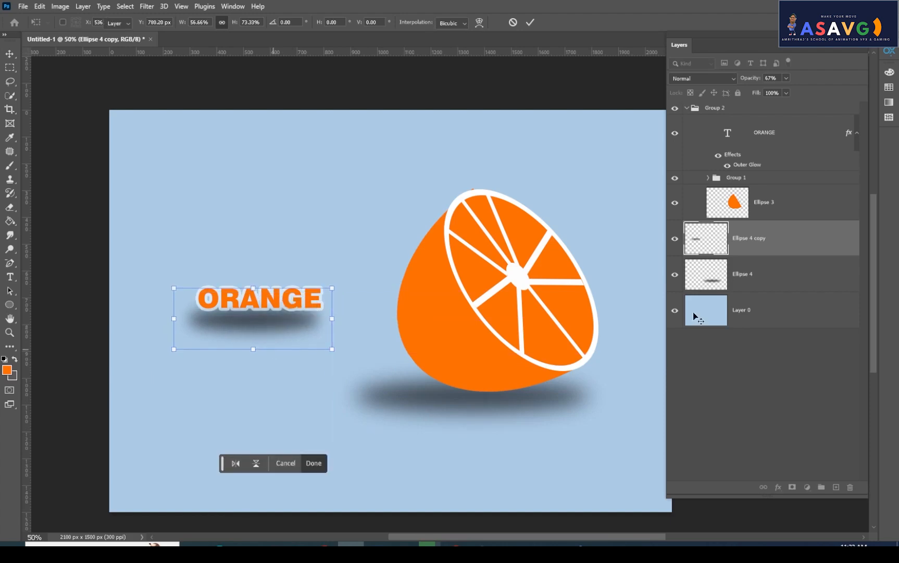
{"action": "key", "text": "Return"}
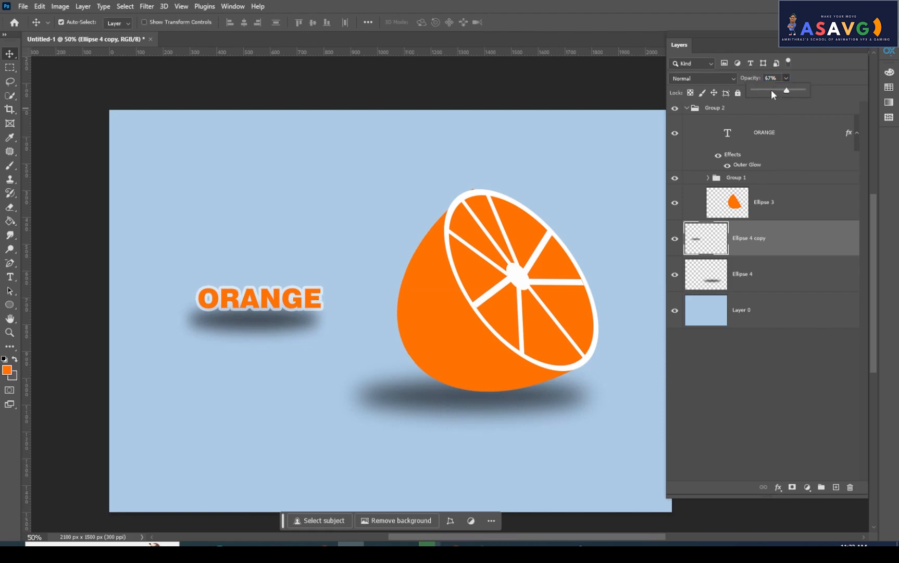
Lower the text shadow's opacity to 36% and shift it slightly up, closer under the ORANGE lettering.
{"action": "left_click", "coordinate": [772, 90]}
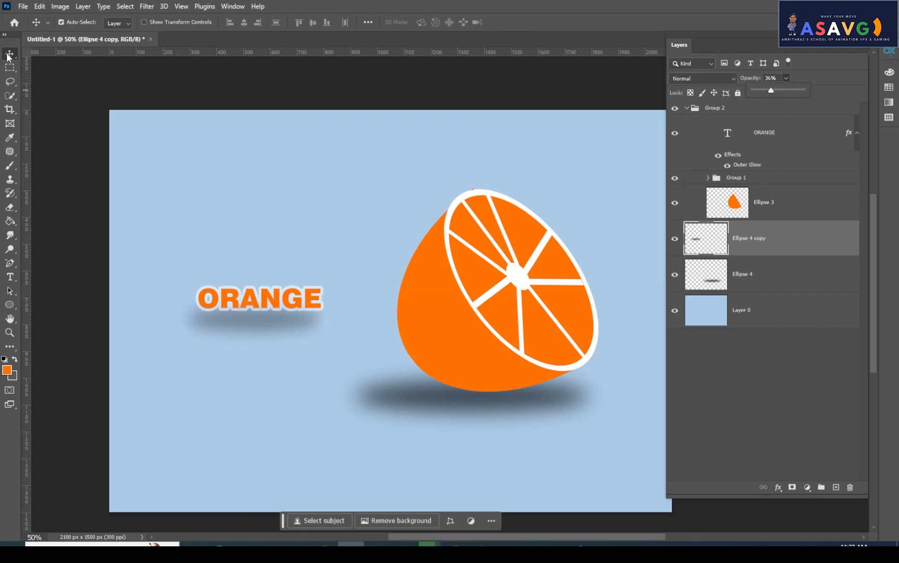
{"action": "left_click", "coordinate": [252, 336]}
{"action": "left_click_drag", "start_coordinate": [255, 319], "coordinate": [256, 317]}
{"action": "left_click", "coordinate": [281, 210]}
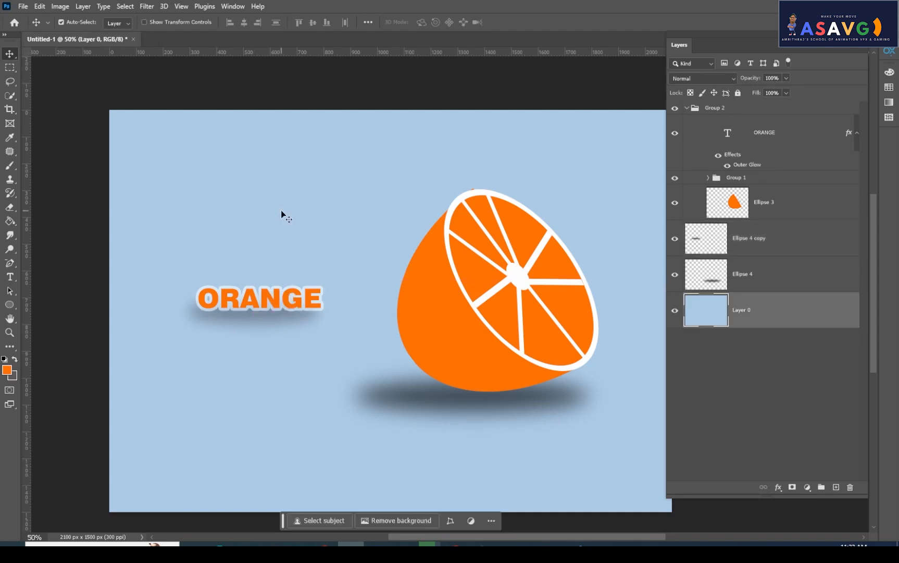